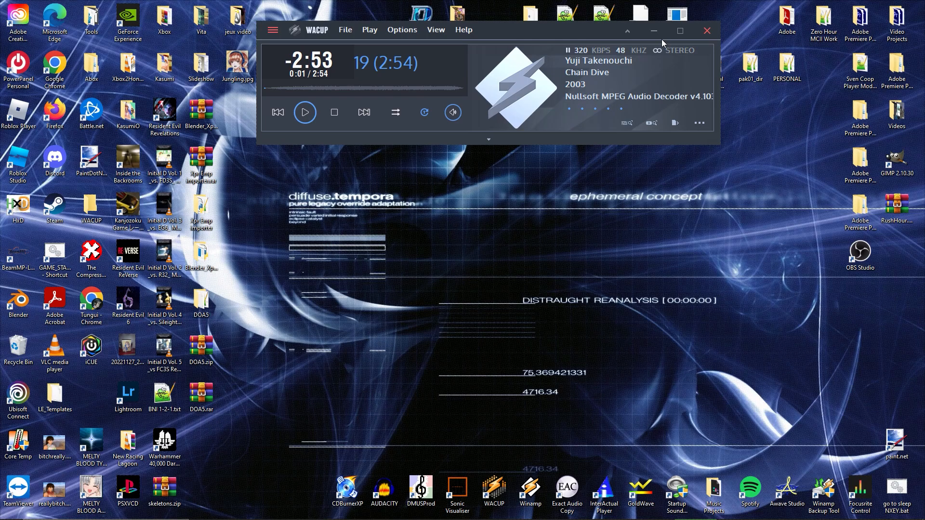
# Minimize the WACUP player and select 41.mp3 in the Tunes folder window.
pyautogui.click(661, 39)
pyautogui.moveTo(422, 516)
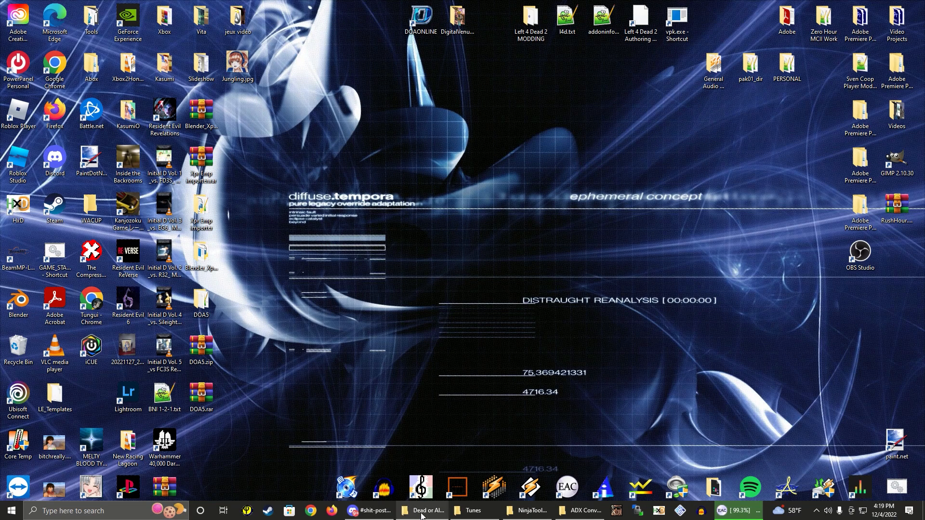
pyautogui.click(475, 511)
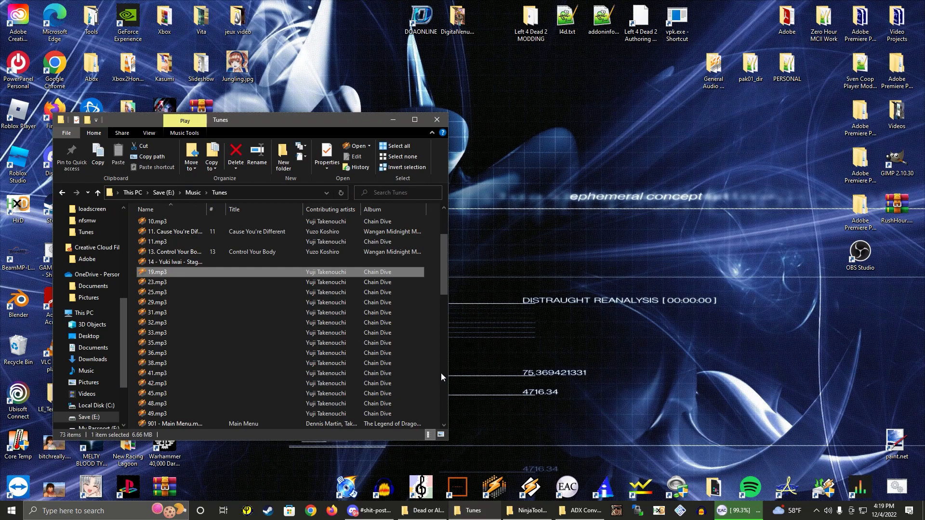
pyautogui.click(433, 295)
pyautogui.scroll(-1, 424, 294)
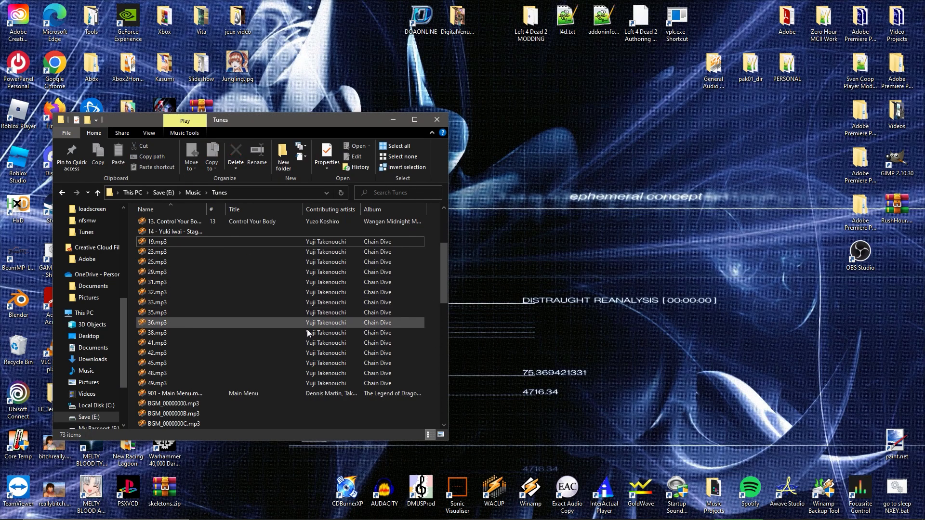
pyautogui.click(157, 344)
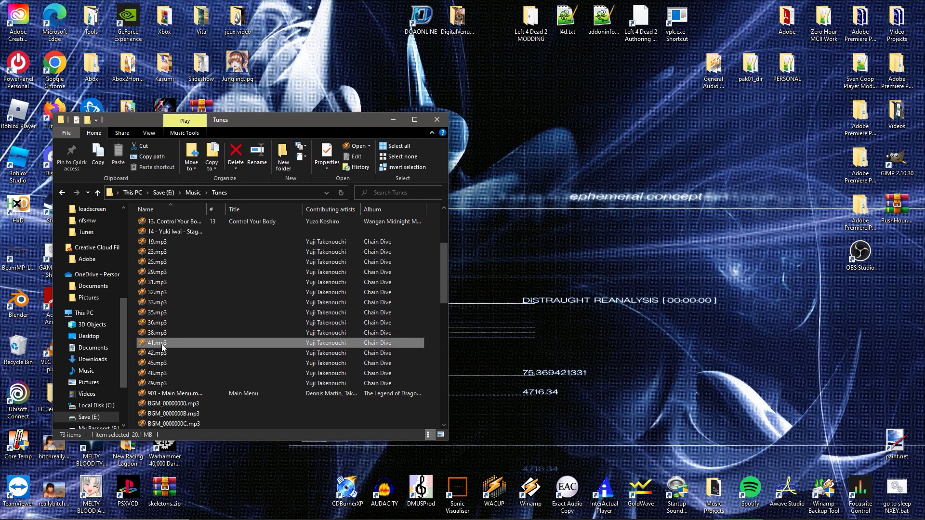
pyautogui.rightClick(162, 346)
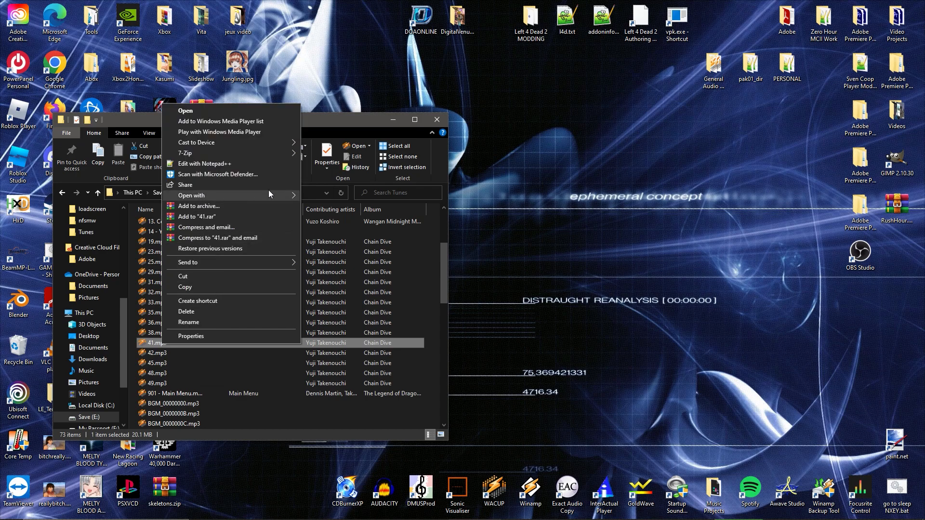
pyautogui.moveTo(249, 193)
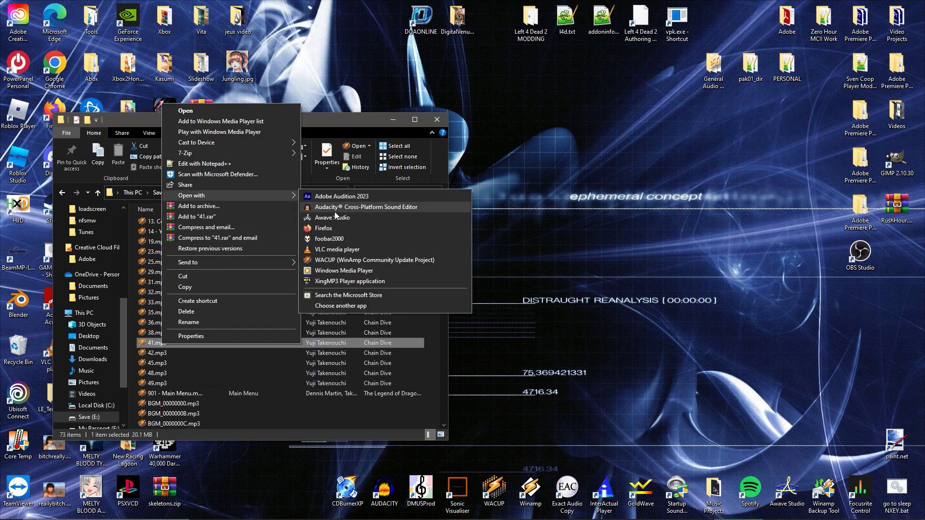
pyautogui.click(547, 232)
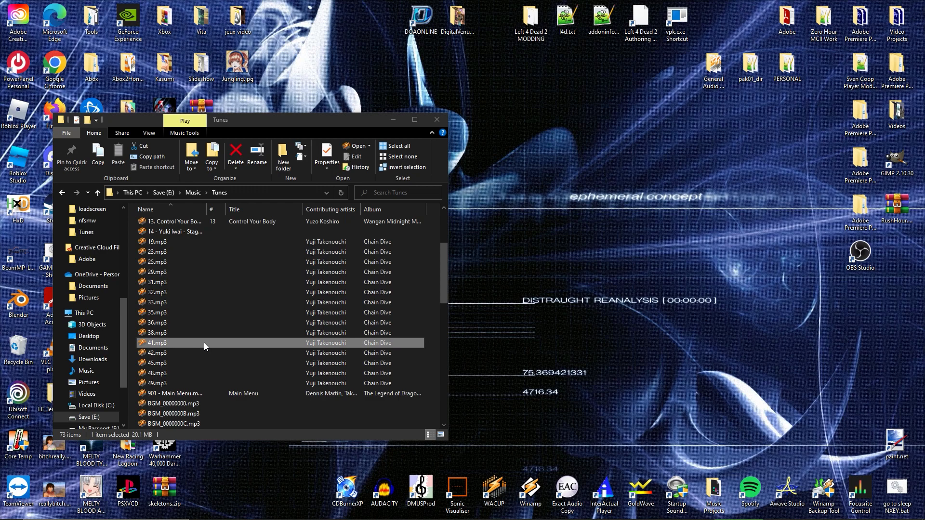
# Open 41.mp3 from the Tunes folder in Audacity.
pyautogui.rightClick(160, 346)
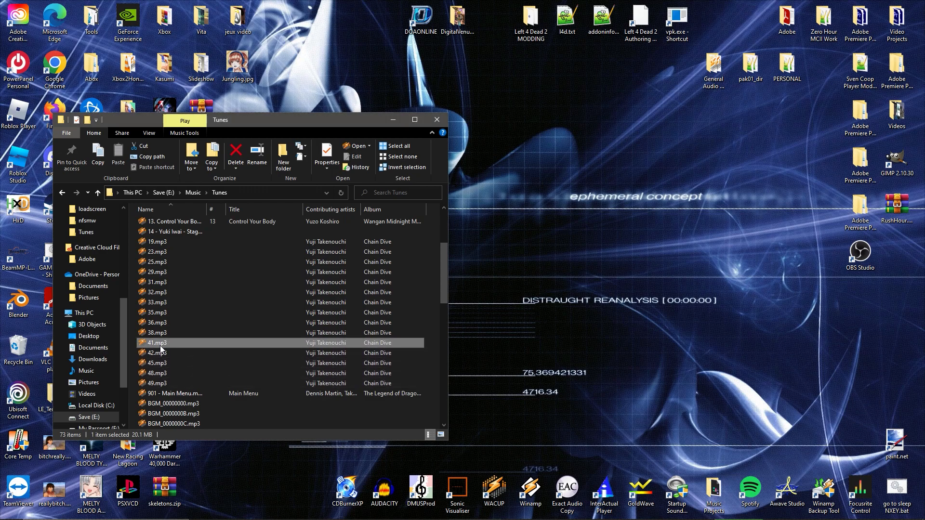
pyautogui.moveTo(269, 197)
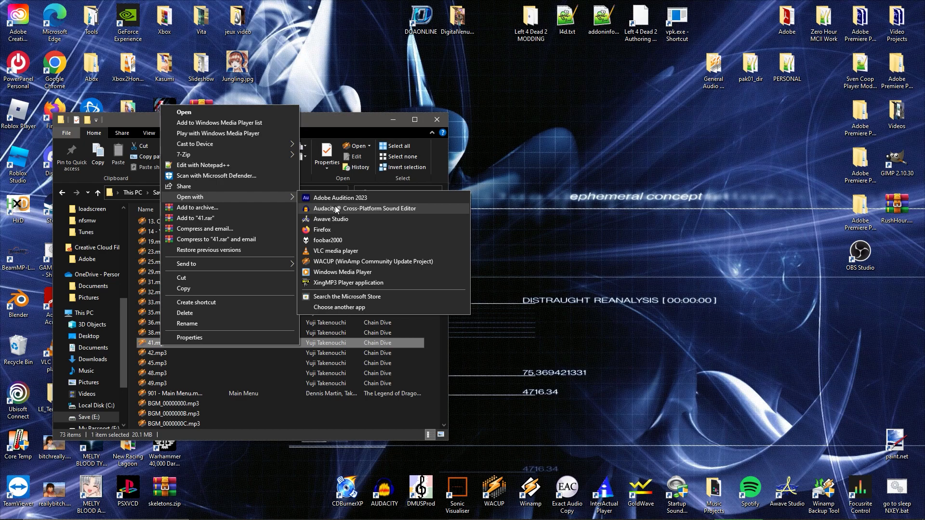
pyautogui.click(336, 209)
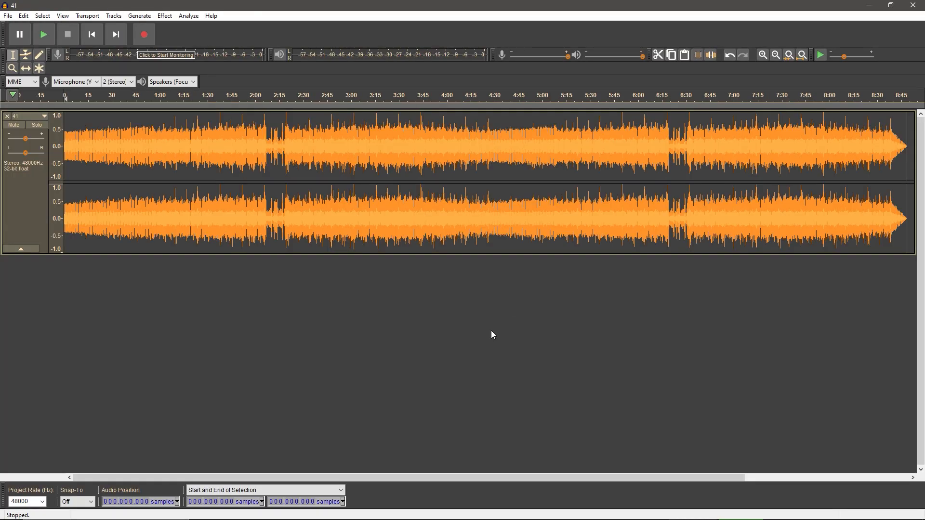
# Minimize Audacity and bring up the NinjaToolbox folder window to view its files.
pyautogui.click(869, 6)
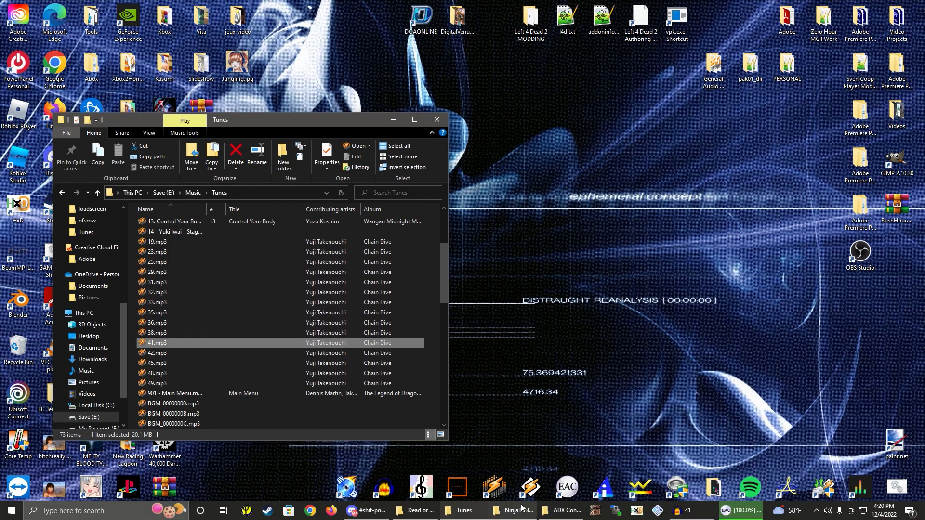
pyautogui.click(691, 511)
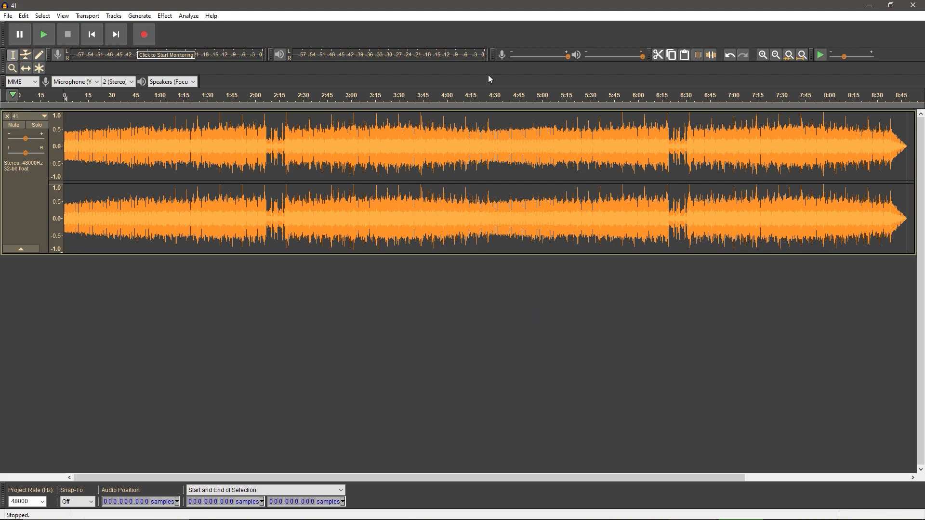
pyautogui.click(870, 5)
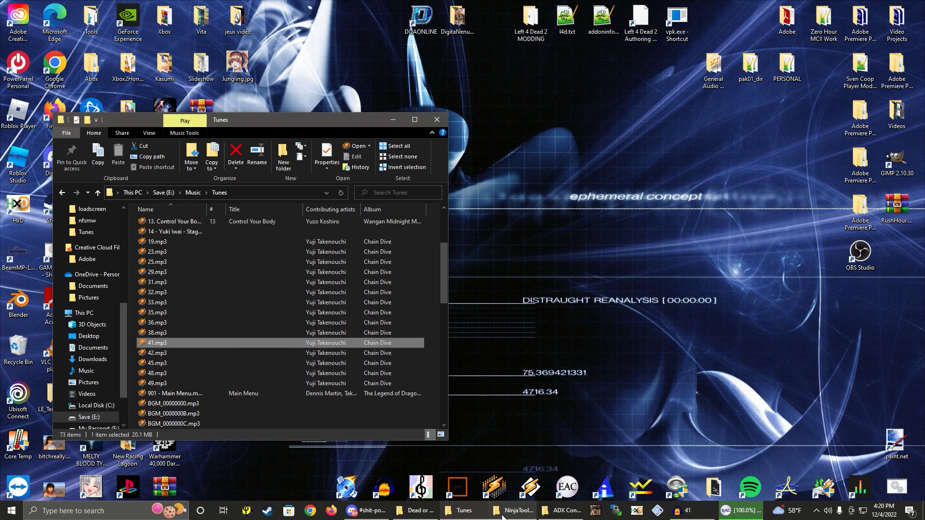
pyautogui.click(526, 513)
pyautogui.moveTo(228, 135); pyautogui.dragTo(234, 136)
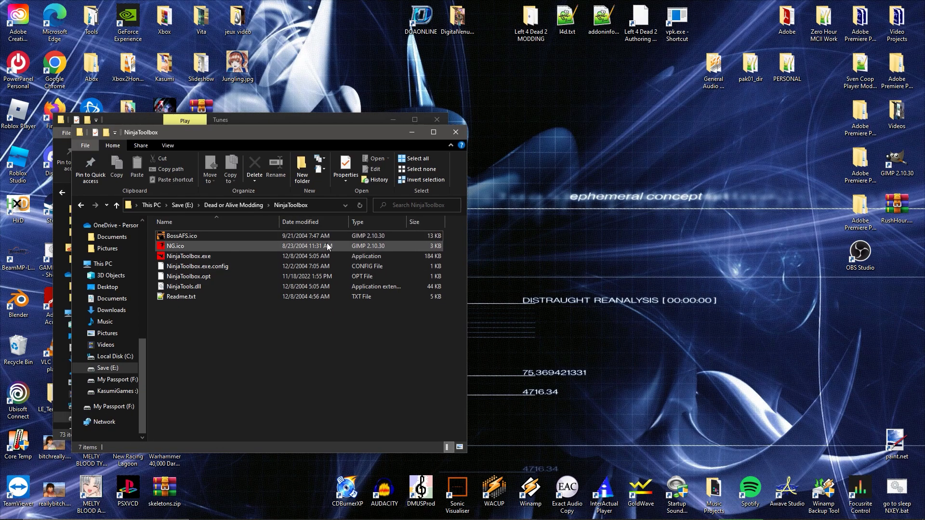
pyautogui.moveTo(303, 132); pyautogui.dragTo(283, 130)
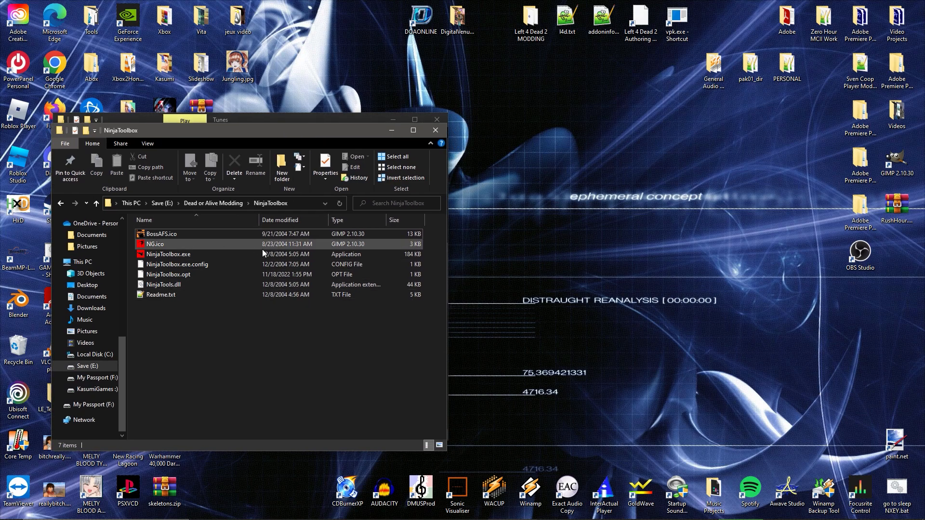
# View the ADX Converter & Player folder beside the NinjaToolbox folder, and minimize both windows.
pyautogui.click(560, 511)
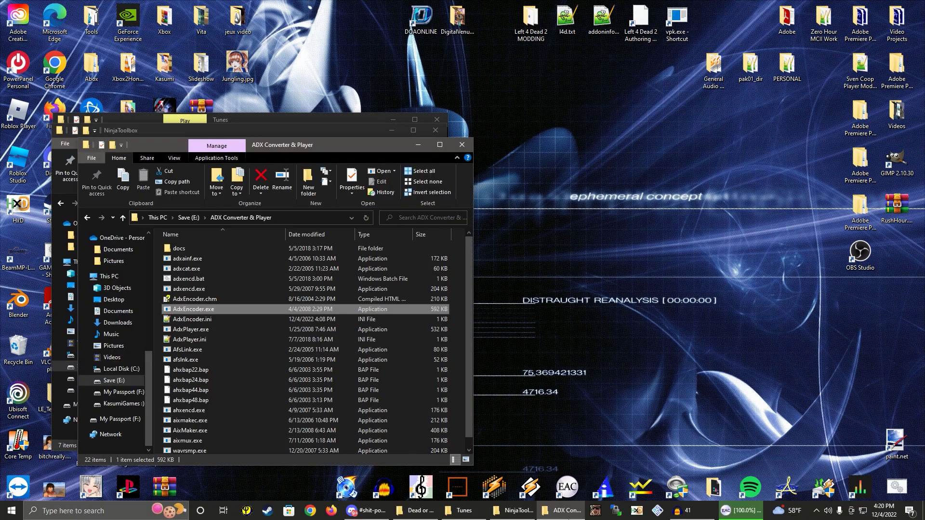
pyautogui.moveTo(282, 147); pyautogui.dragTo(636, 123)
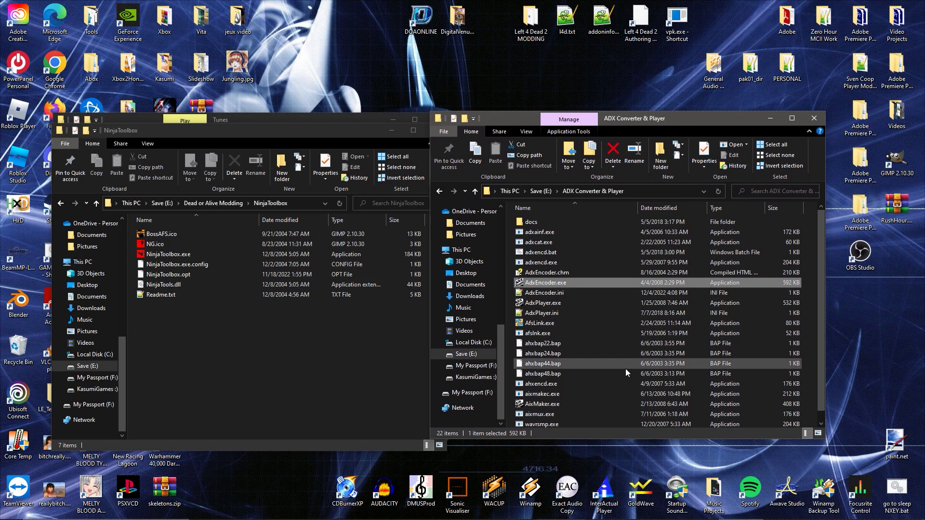
pyautogui.click(770, 118)
pyautogui.click(392, 130)
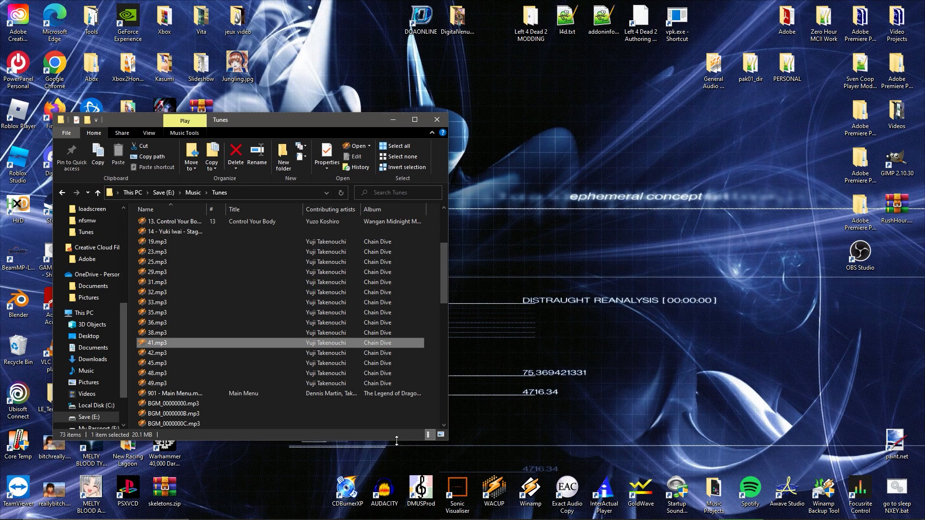
# Return to the 41 project in Audacity and examine the beginning of its waveform for leading silence.
pyautogui.rightClick(157, 344)
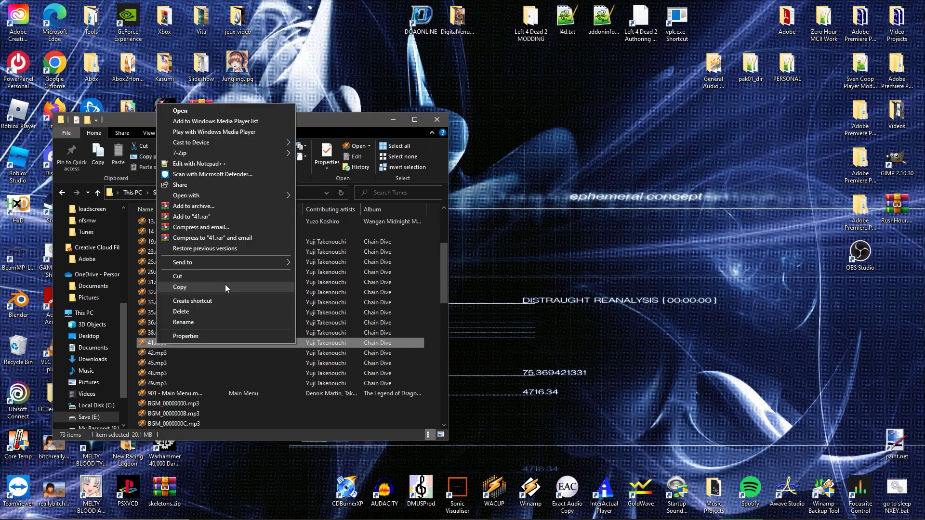
pyautogui.moveTo(200, 199)
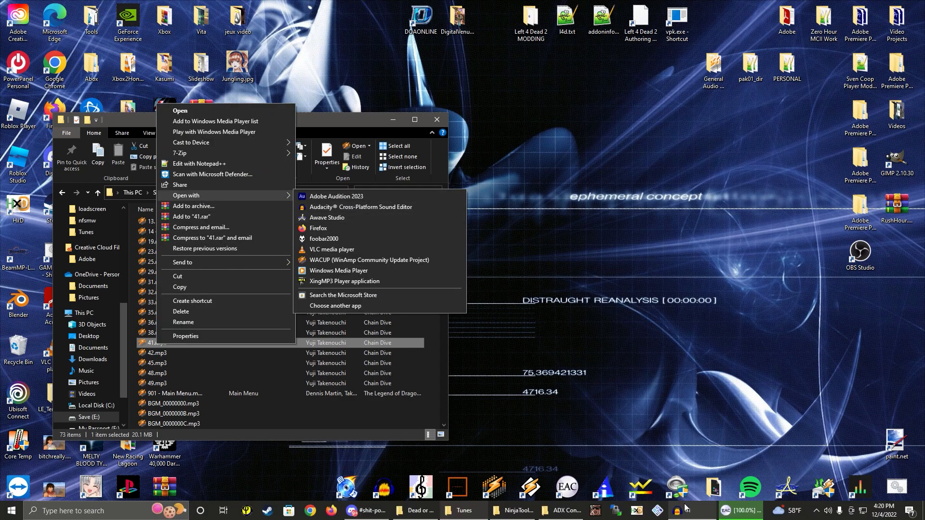
pyautogui.click(367, 207)
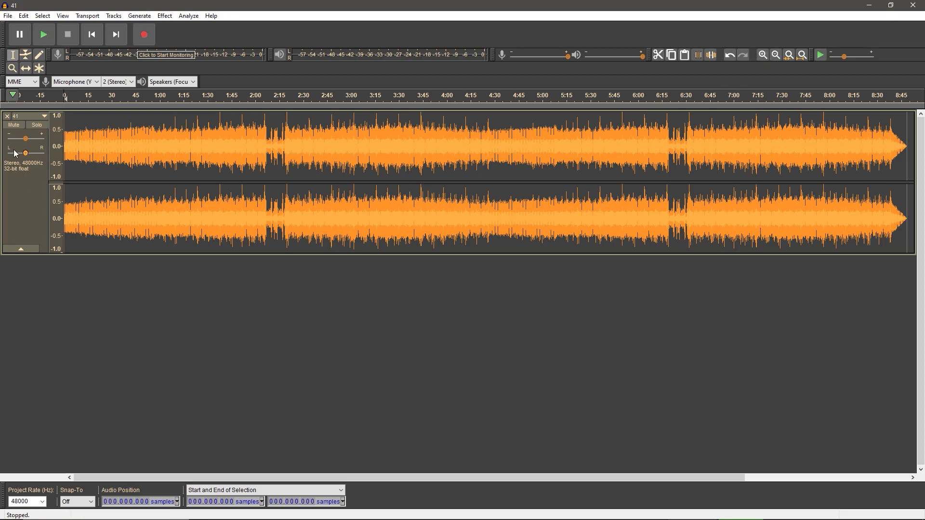
pyautogui.click(763, 56)
pyautogui.click(763, 55)
pyautogui.click(763, 56)
pyautogui.click(764, 55)
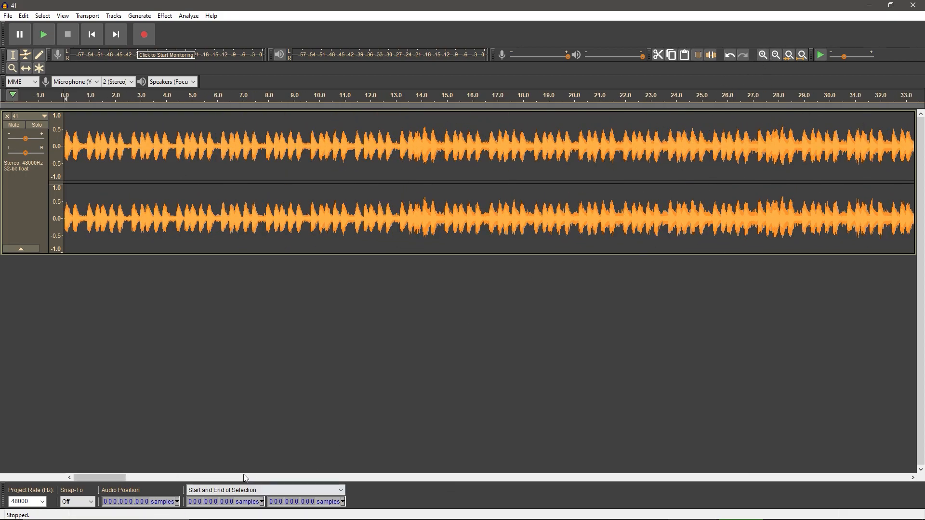
pyautogui.moveTo(92, 477); pyautogui.dragTo(814, 89)
pyautogui.click(776, 56)
pyautogui.click(775, 56)
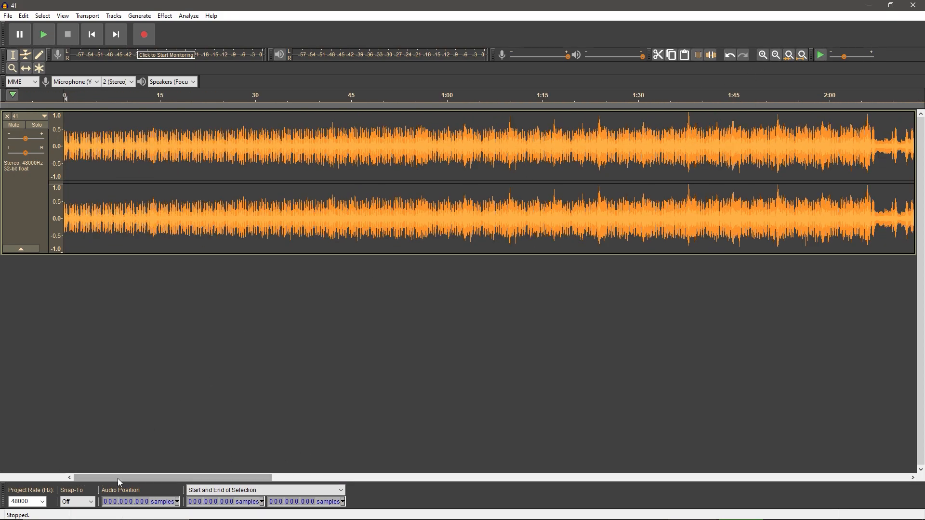
# Open bio4str_058.mp3 from the Tunes folder in Audacity.
pyautogui.click(461, 511)
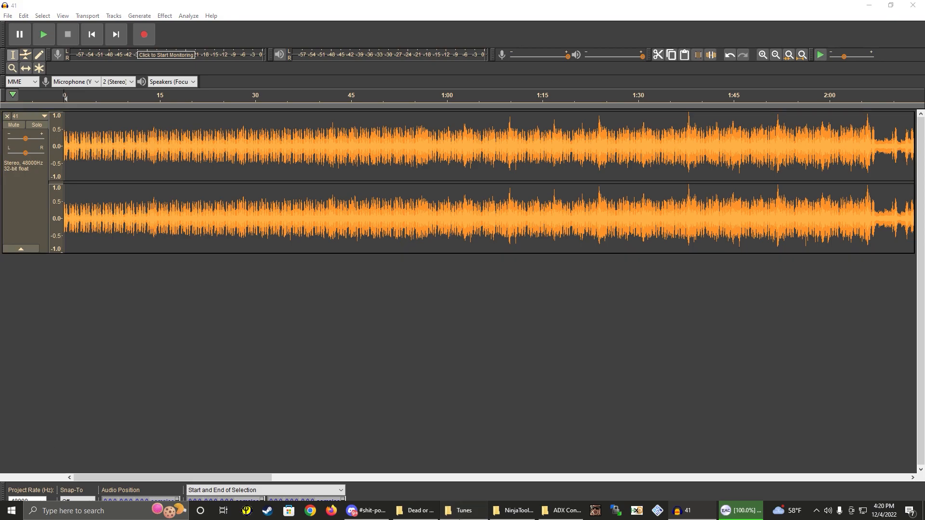
pyautogui.scroll(-10, 238, 365)
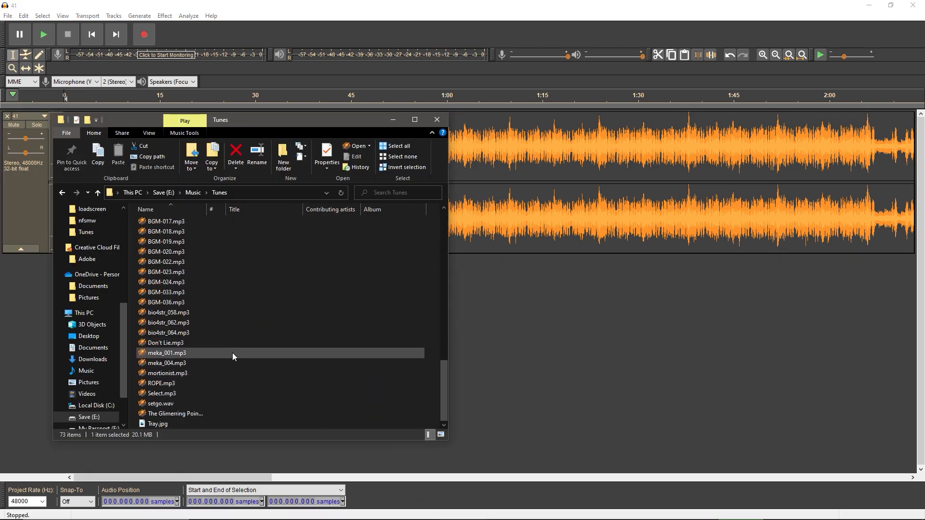
pyautogui.scroll(2, 195, 322)
pyautogui.doubleClick(176, 376)
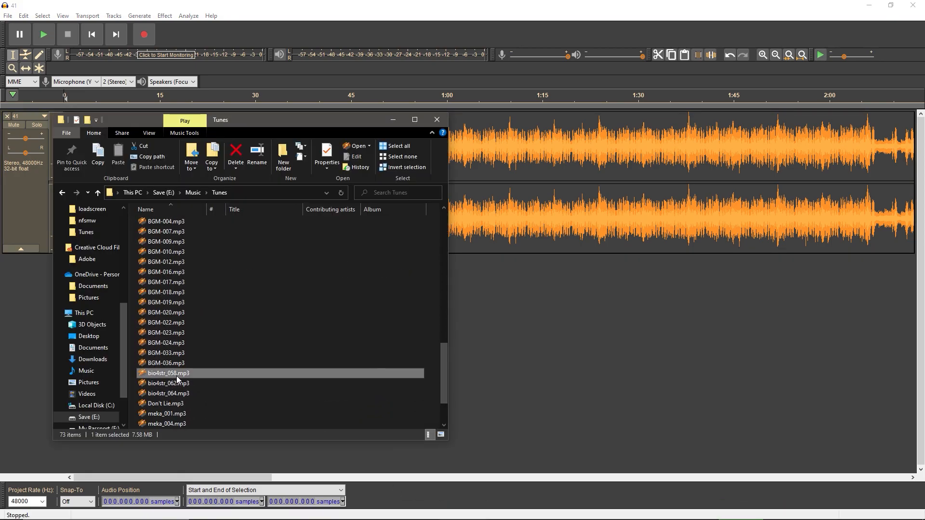
pyautogui.rightClick(177, 375)
pyautogui.moveTo(309, 235)
pyautogui.click(360, 236)
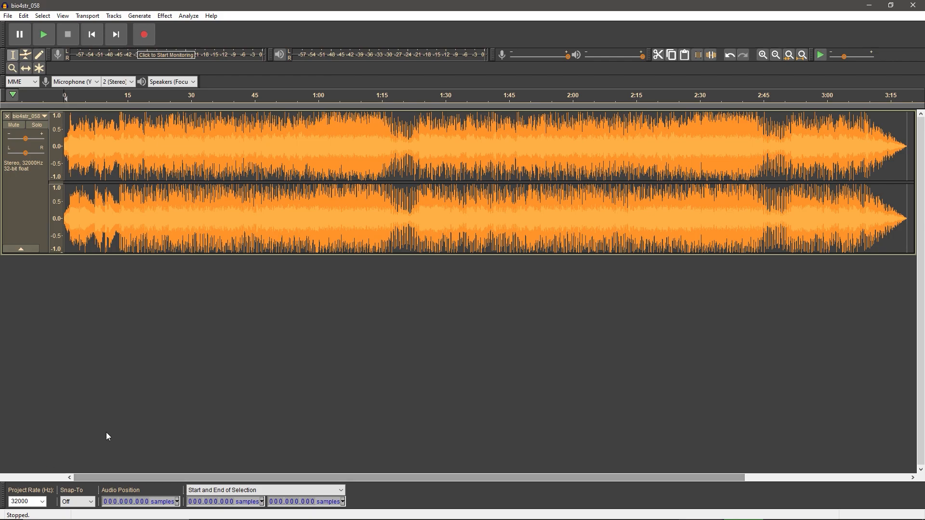
# Delete about 0.07 seconds (about 2,287 samples) of silence at the very start of the bio4str_058 track.
pyautogui.click(764, 55)
pyautogui.click(764, 54)
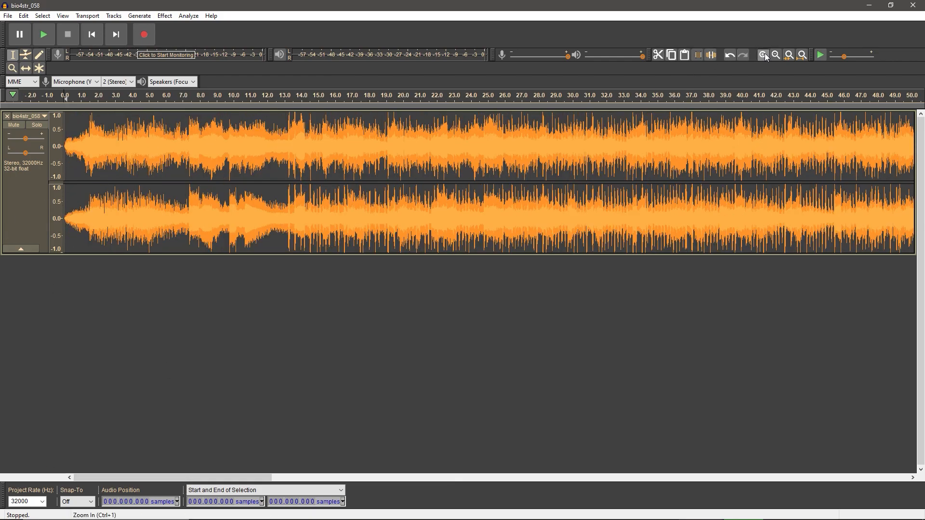
pyautogui.click(764, 55)
pyautogui.click(764, 54)
pyautogui.click(764, 54)
pyautogui.click(764, 54)
pyautogui.click(764, 54)
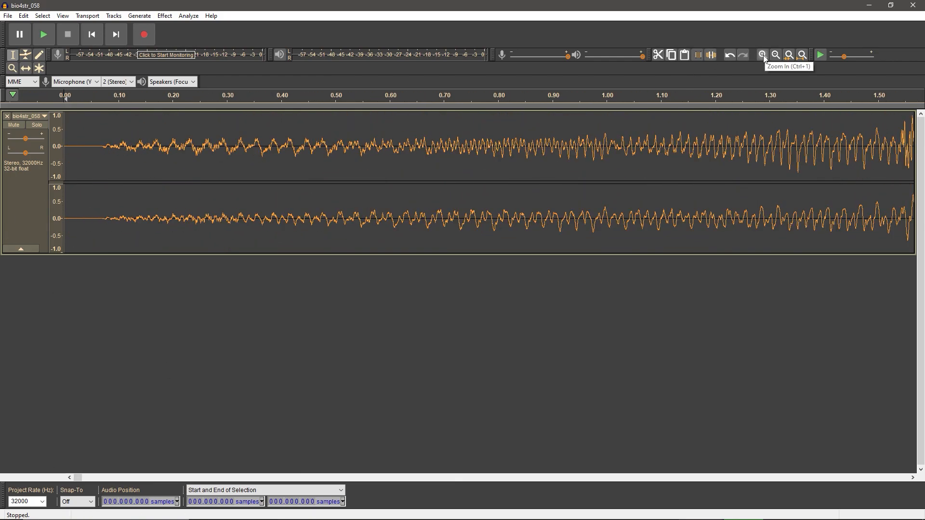
pyautogui.click(764, 55)
pyautogui.click(764, 54)
pyautogui.moveTo(64, 161); pyautogui.dragTo(212, 160)
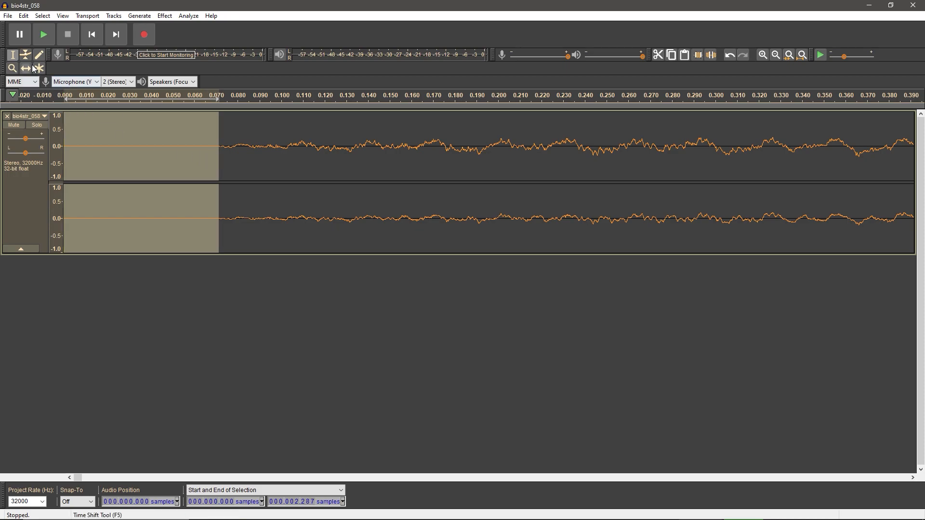
pyautogui.click(24, 16)
pyautogui.click(51, 63)
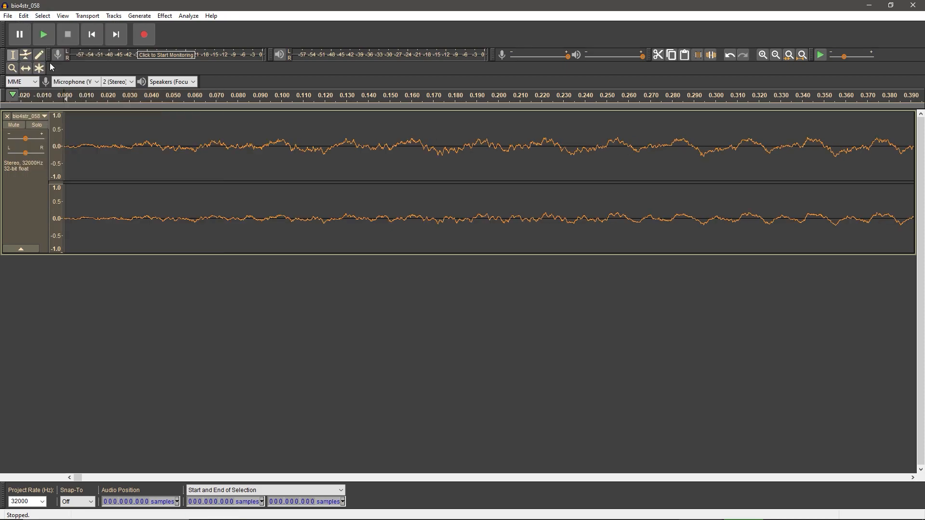
# Play the trimmed bio4str_058 track briefly from its beginning and stop playback.
pyautogui.click(777, 56)
pyautogui.click(777, 55)
pyautogui.click(777, 56)
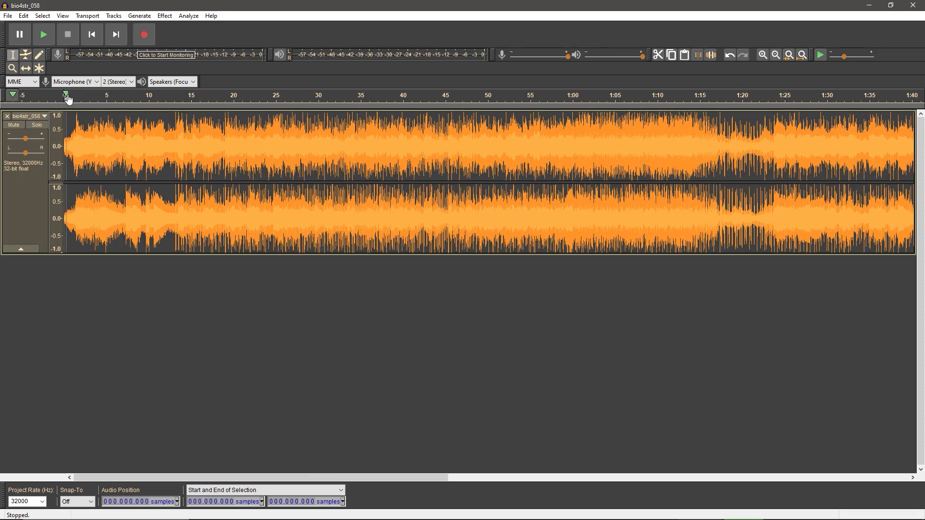
pyautogui.click(47, 37)
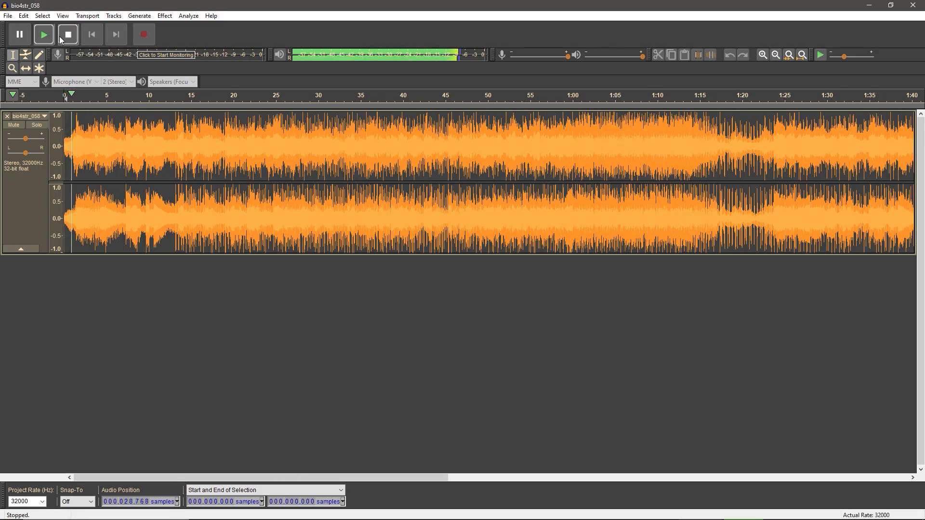
pyautogui.click(60, 37)
# Close the bio4str_058 project without saving and minimize the Tunes folder window to return to the 41 project.
pyautogui.hotkey('ctrl', 'w')
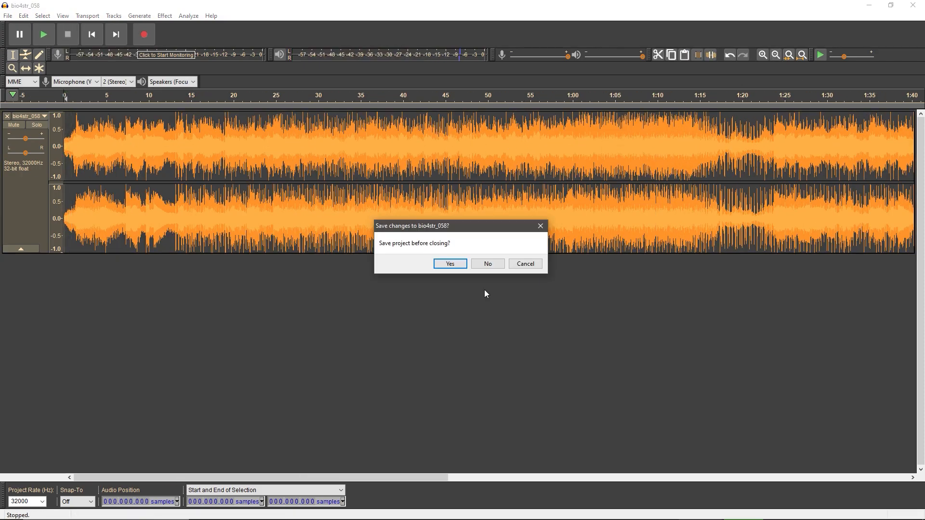
pyautogui.click(488, 263)
pyautogui.click(391, 123)
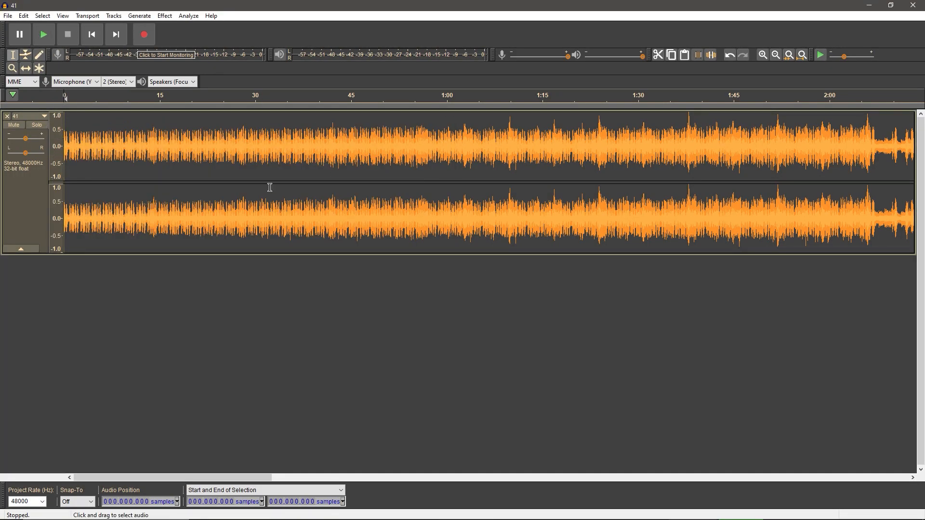
# Play the 41 track from its beginning with its full length in view, and stop playback.
pyautogui.click(775, 54)
pyautogui.click(776, 54)
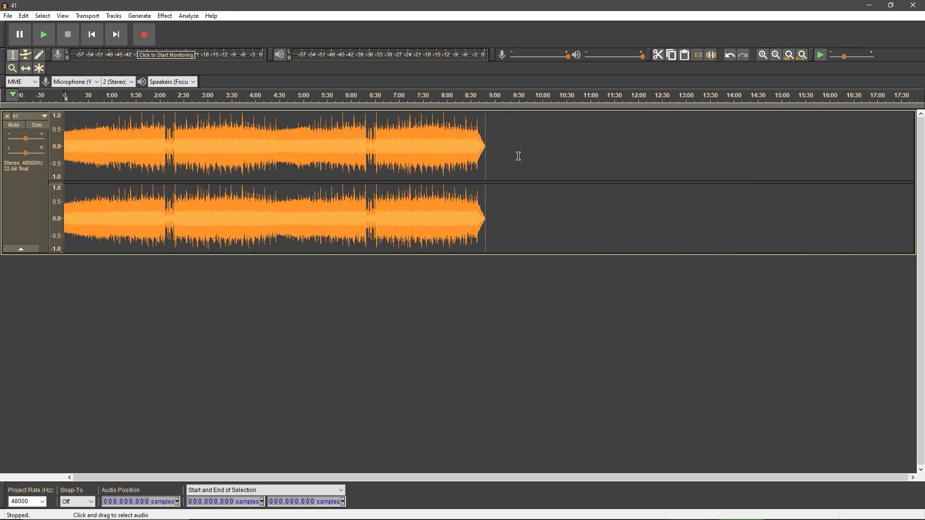
pyautogui.click(42, 37)
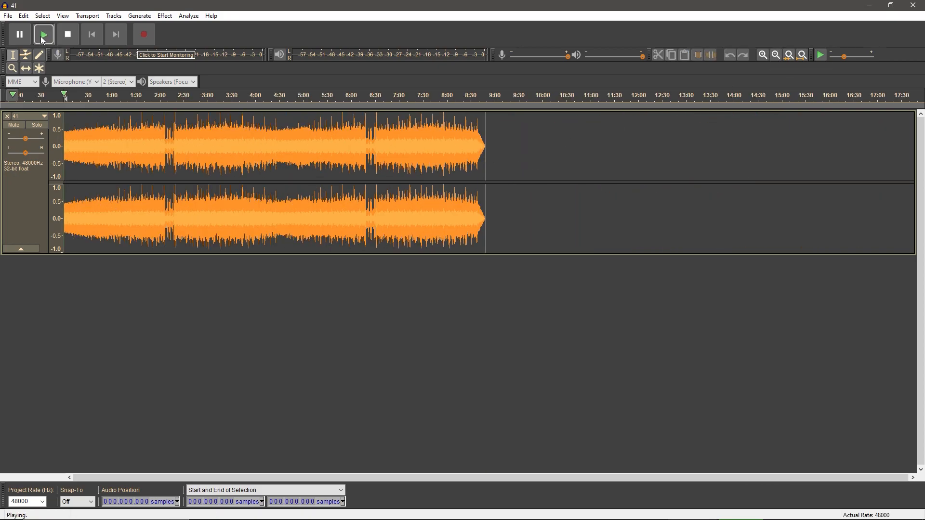
pyautogui.click(75, 35)
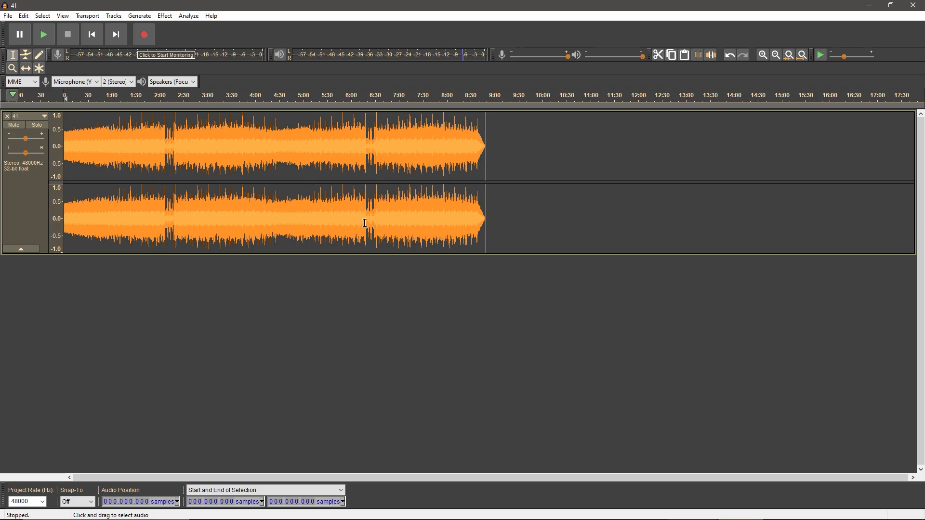
pyautogui.click(381, 153)
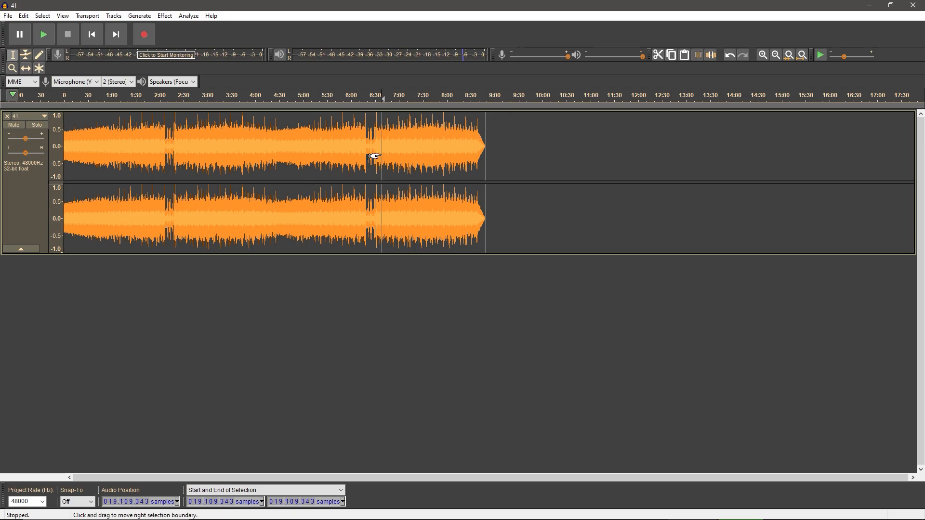
pyautogui.click(530, 158)
pyautogui.moveTo(475, 150); pyautogui.dragTo(489, 151)
pyautogui.click(455, 167)
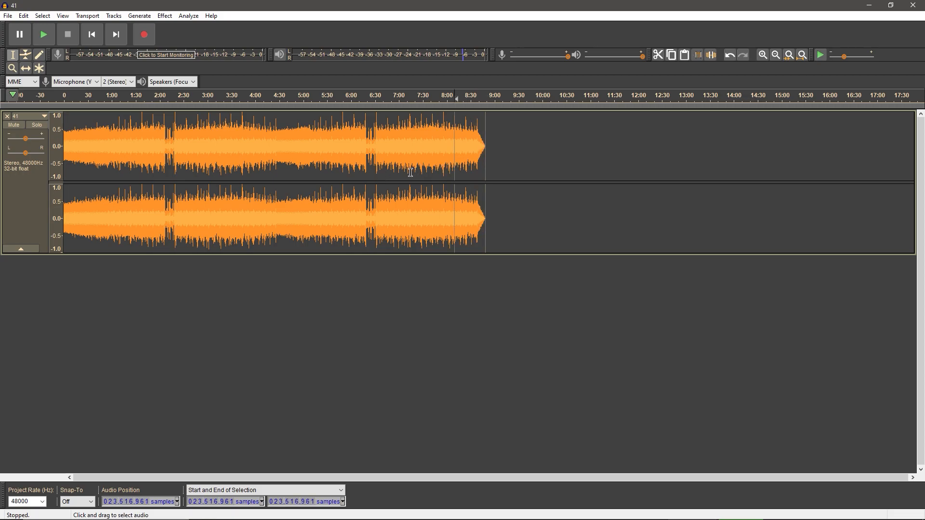
pyautogui.click(9, 16)
pyautogui.moveTo(48, 96)
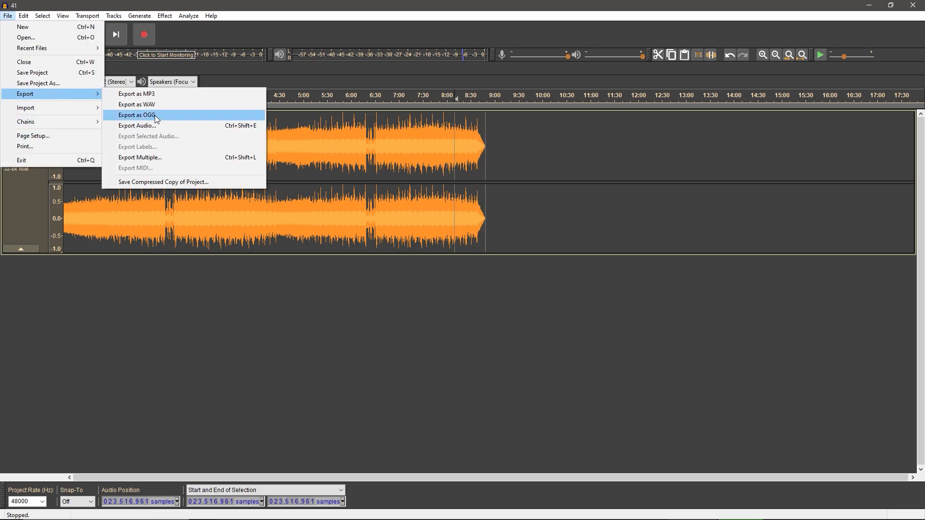
pyautogui.click(456, 195)
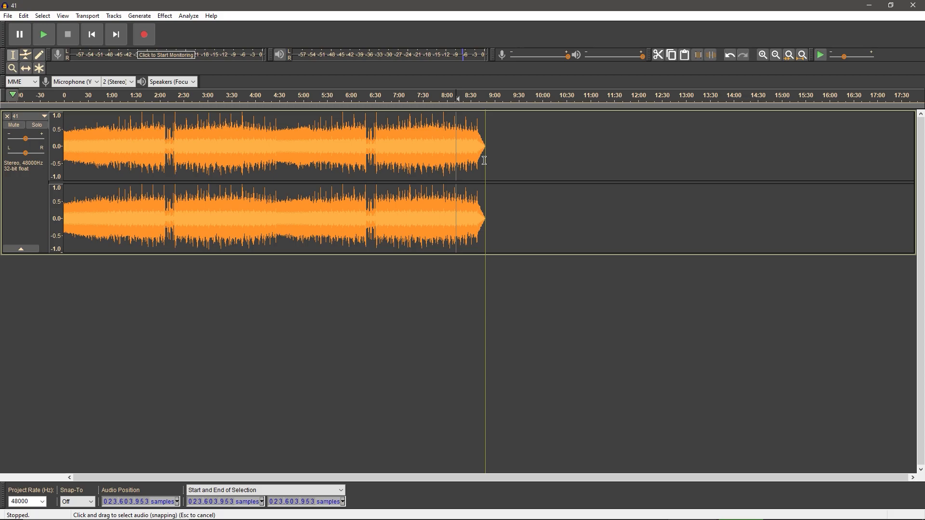
# Select the entire 41 track from start to end.
pyautogui.hotkey('ctrl', 'a')
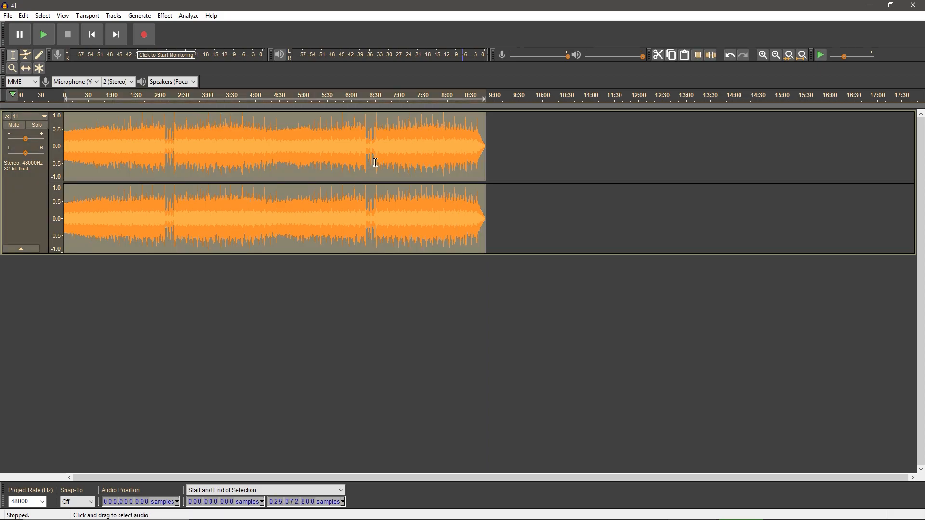
pyautogui.click(249, 166)
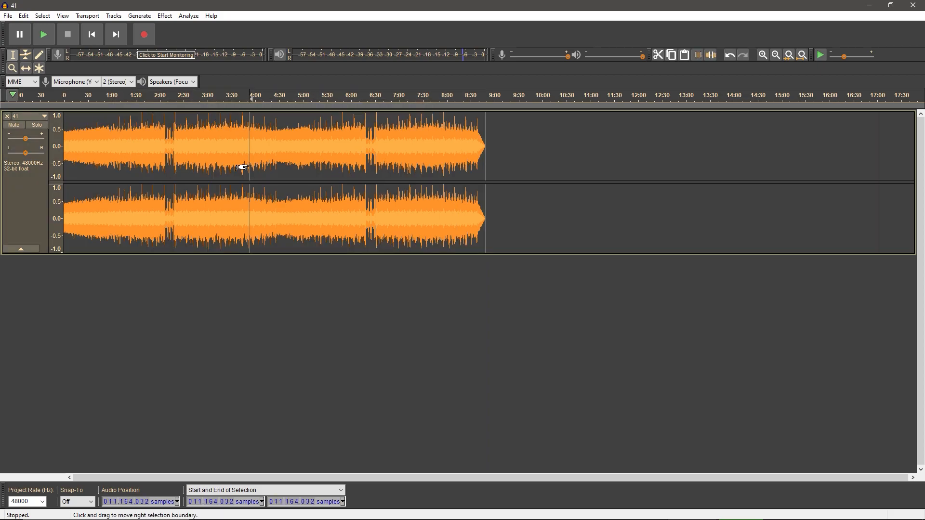
pyautogui.hotkey('ctrl', 'a')
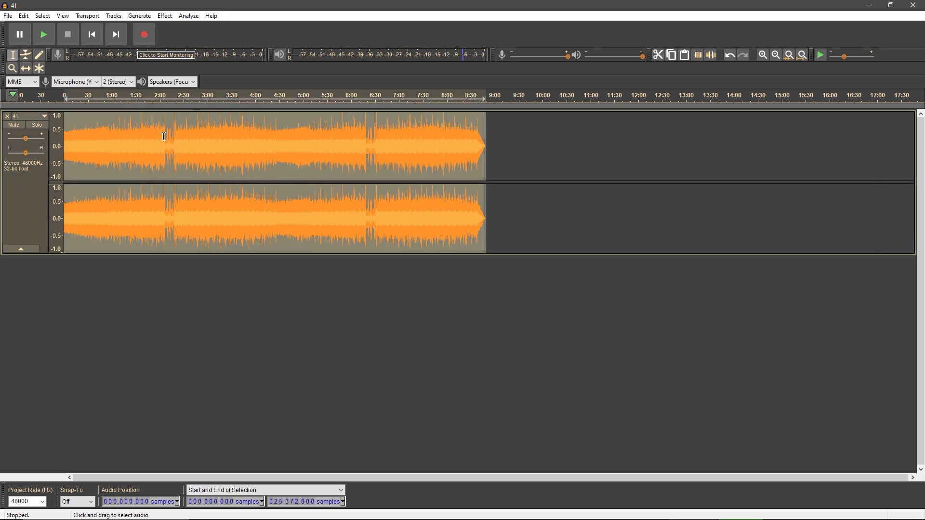
pyautogui.click(10, 18)
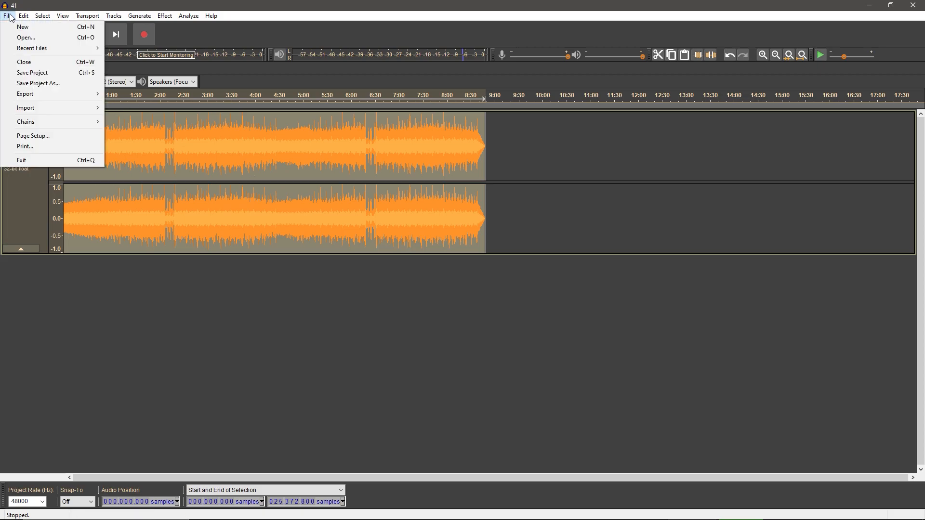
pyautogui.click(328, 299)
pyautogui.doubleClick(239, 166)
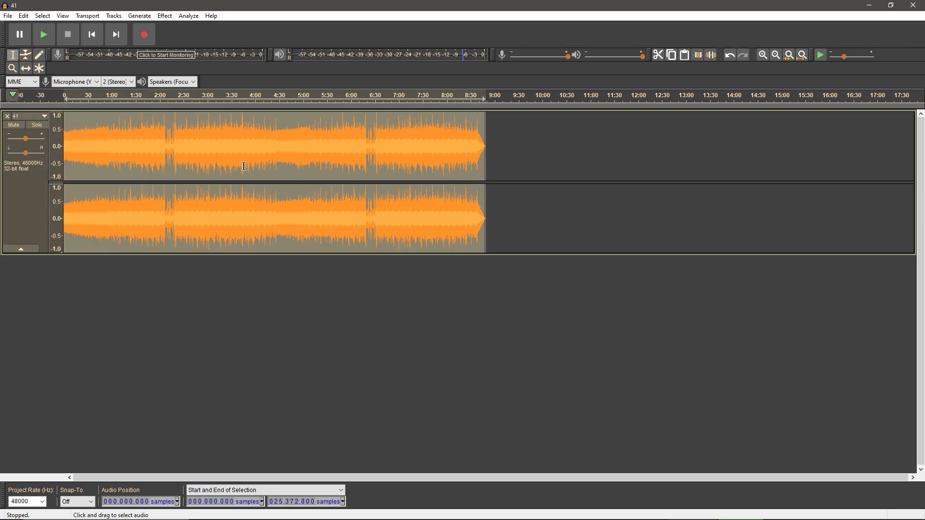
# View the selection times in seconds, hh:mm:ss + milliseconds and hh:mm:ss + hundredths, and return the format to samples.
pyautogui.click(343, 502)
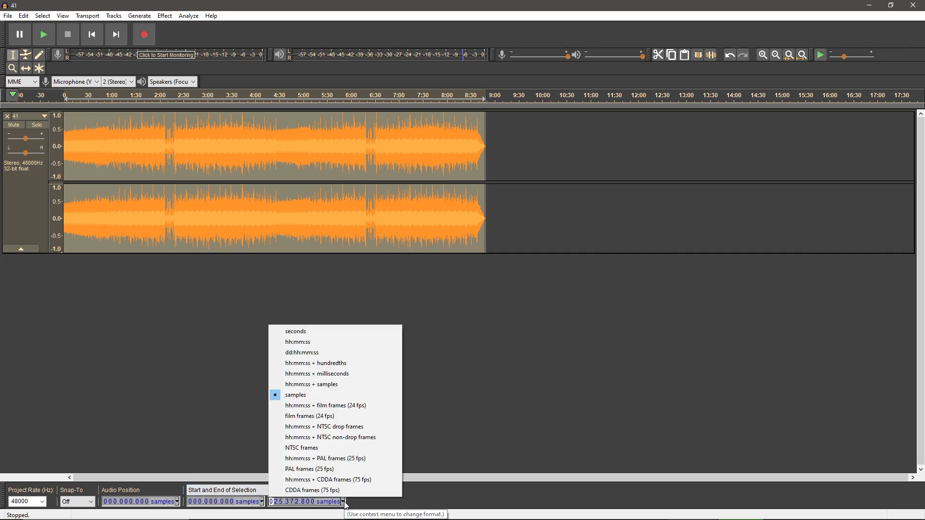
pyautogui.click(295, 331)
pyautogui.click(294, 502)
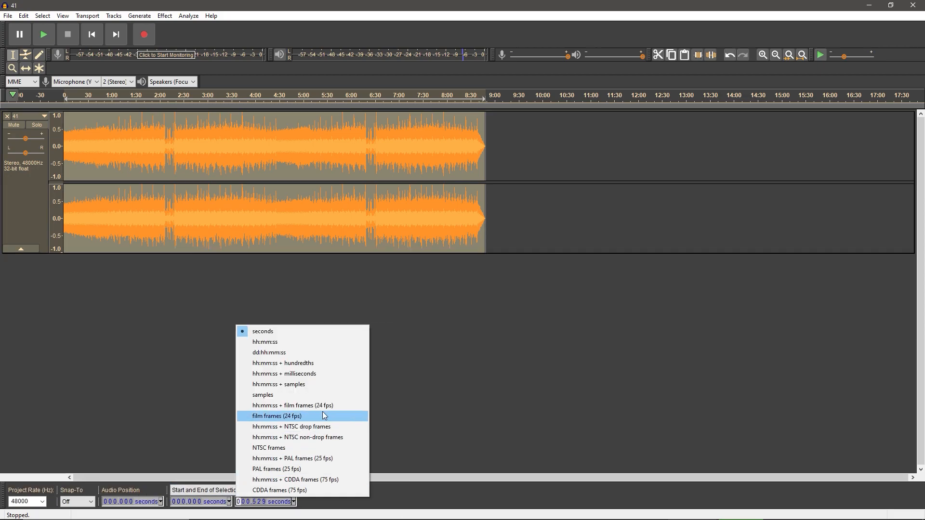
pyautogui.click(314, 375)
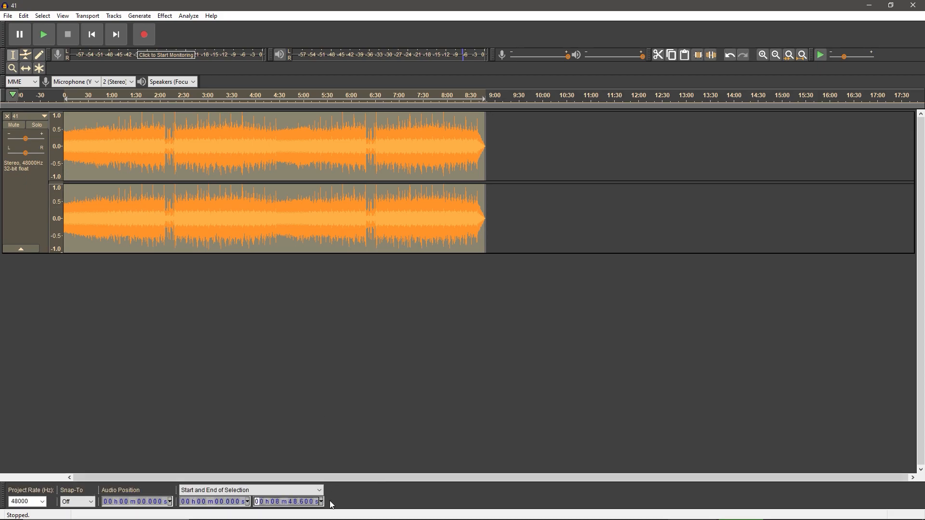
pyautogui.click(322, 502)
pyautogui.click(316, 368)
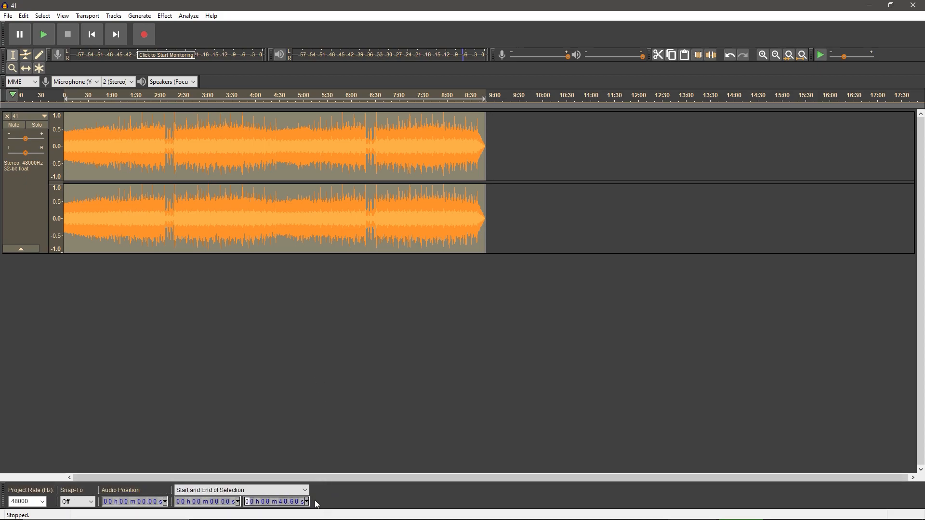
pyautogui.click(308, 502)
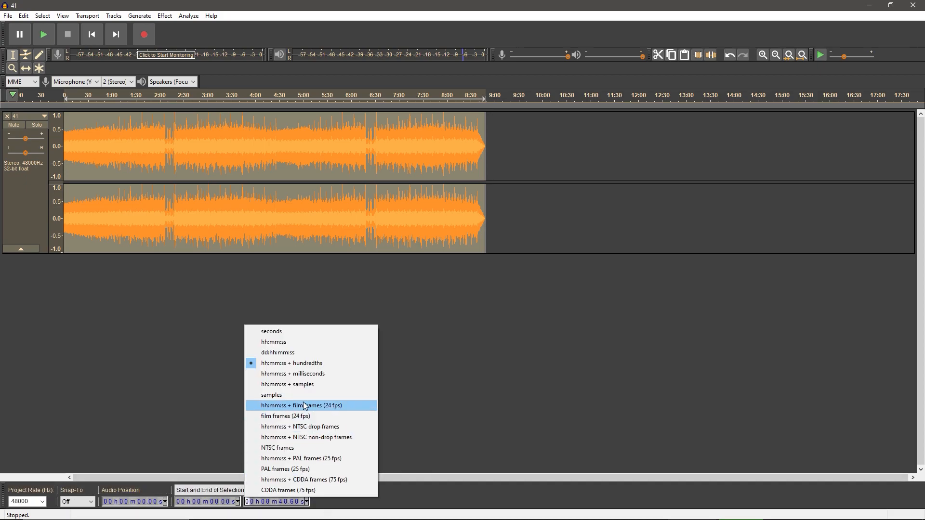
pyautogui.click(278, 396)
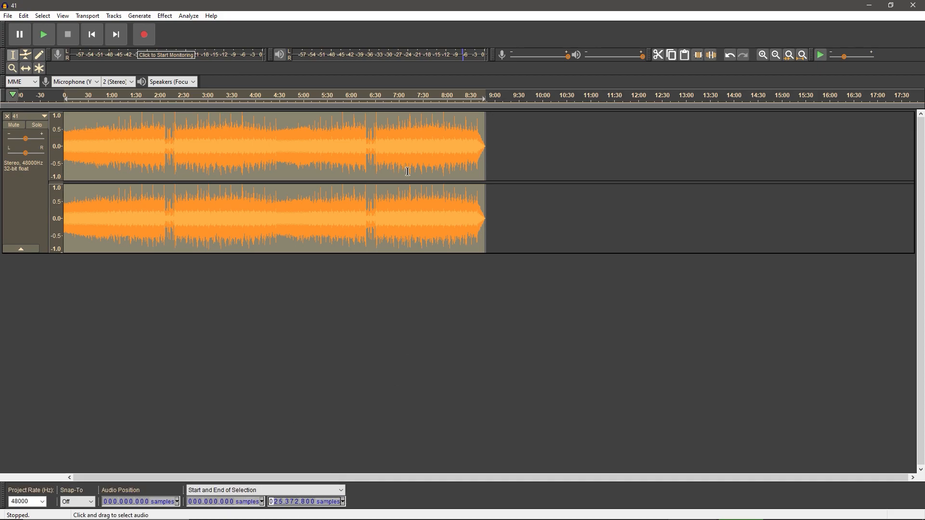
pyautogui.click(225, 491)
pyautogui.click(245, 492)
pyautogui.click(340, 166)
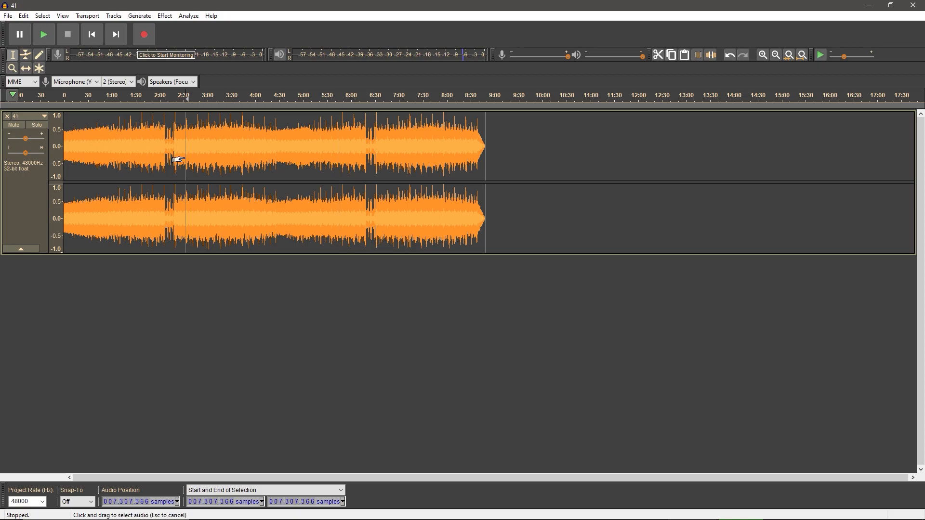
pyautogui.click(225, 157)
pyautogui.moveTo(128, 149); pyautogui.dragTo(398, 144)
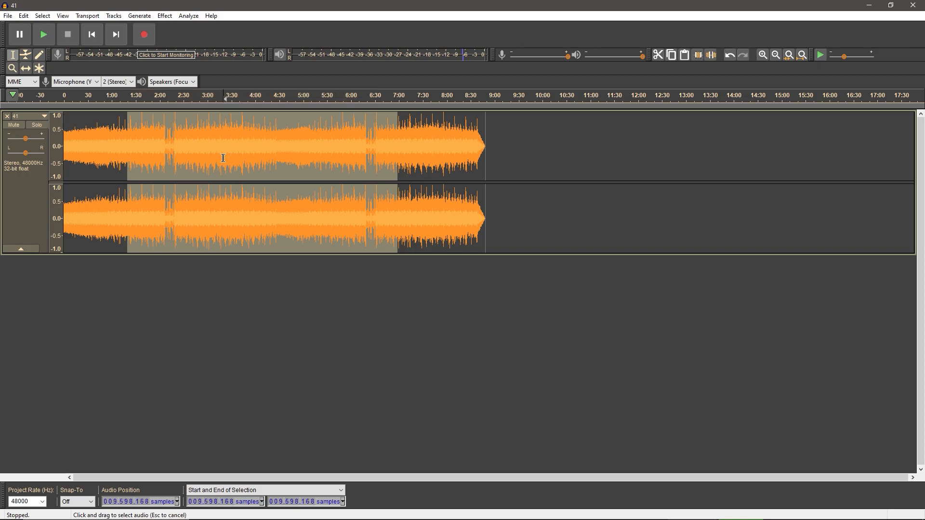
pyautogui.click(140, 154)
pyautogui.moveTo(112, 141); pyautogui.dragTo(178, 140)
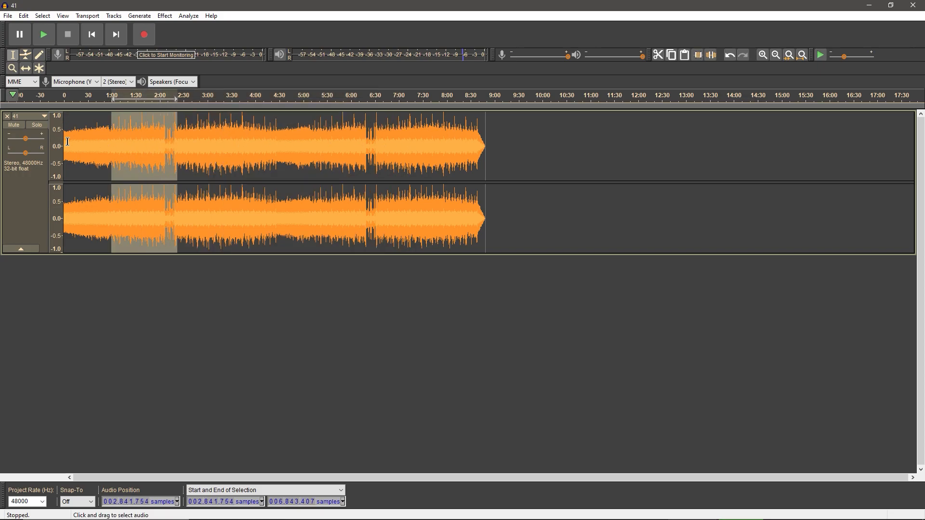
pyautogui.moveTo(64, 142); pyautogui.dragTo(375, 156)
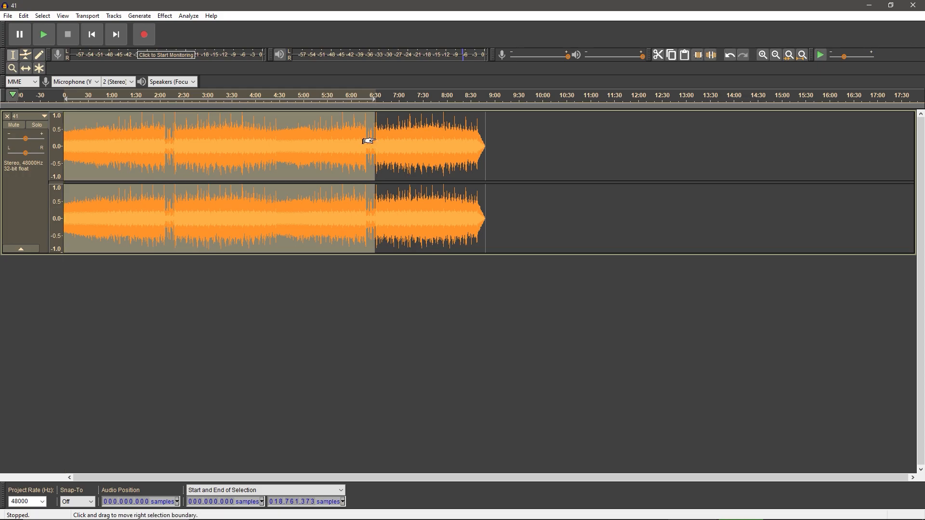
pyautogui.click(172, 134)
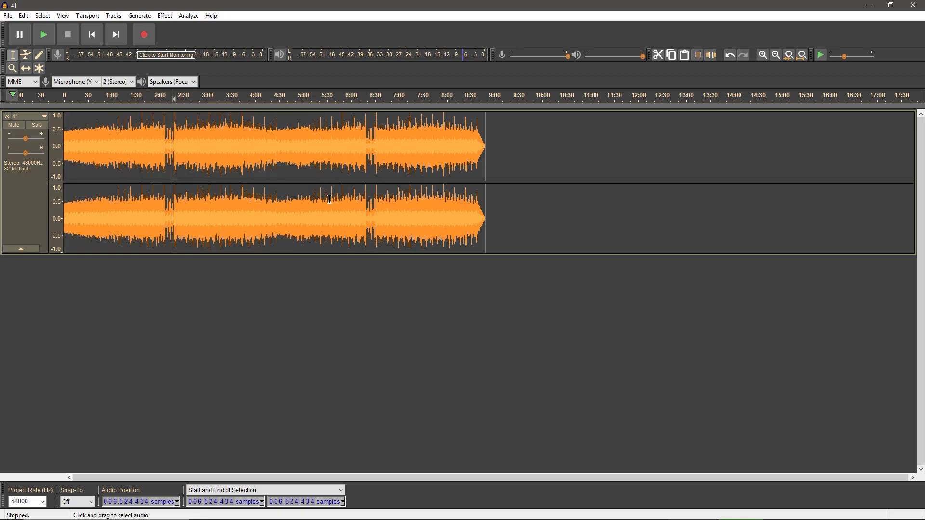
# Play the 41 track from the quiet passage at about 2:13, sample 6,408,444.
pyautogui.click(169, 146)
pyautogui.click(171, 147)
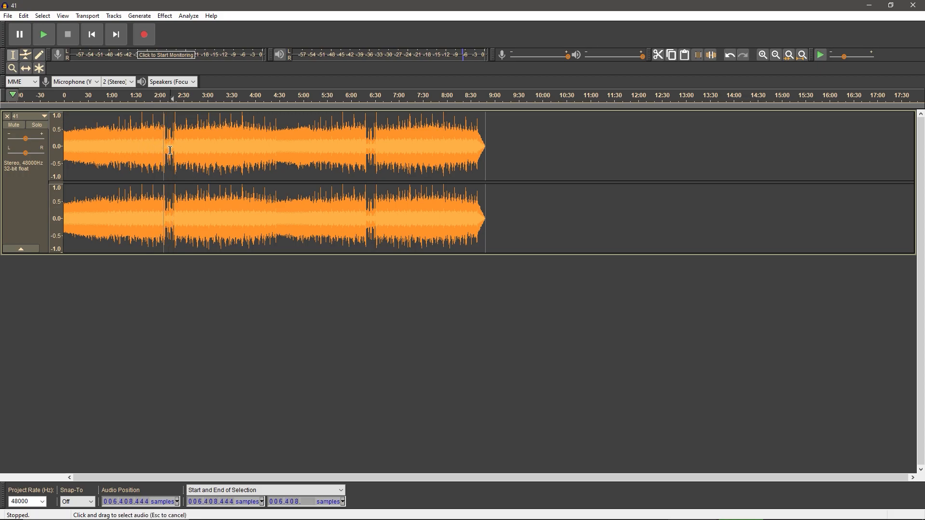
pyautogui.click(759, 55)
pyautogui.click(760, 55)
pyautogui.click(760, 54)
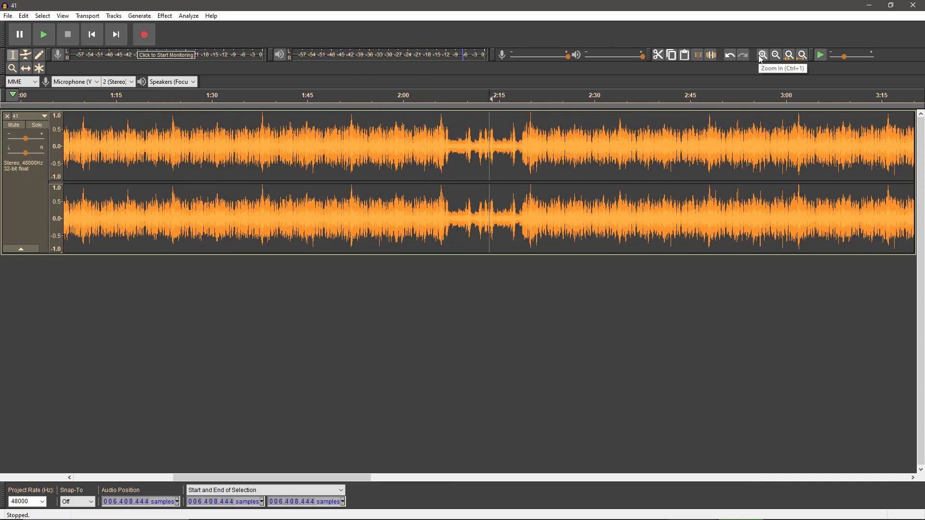
pyautogui.click(42, 35)
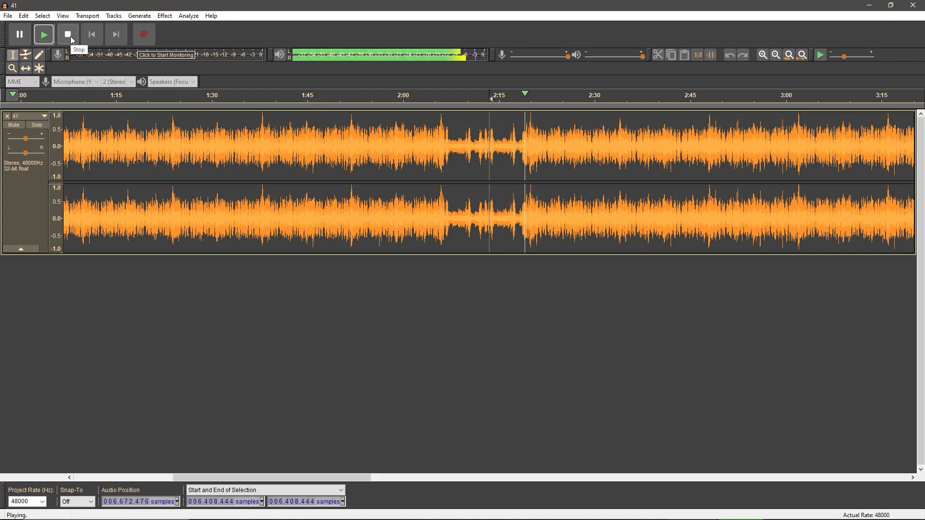
# Skip playback back to just before the loud section returns near 2:18, listen again, and stop.
pyautogui.click(763, 55)
pyautogui.click(764, 55)
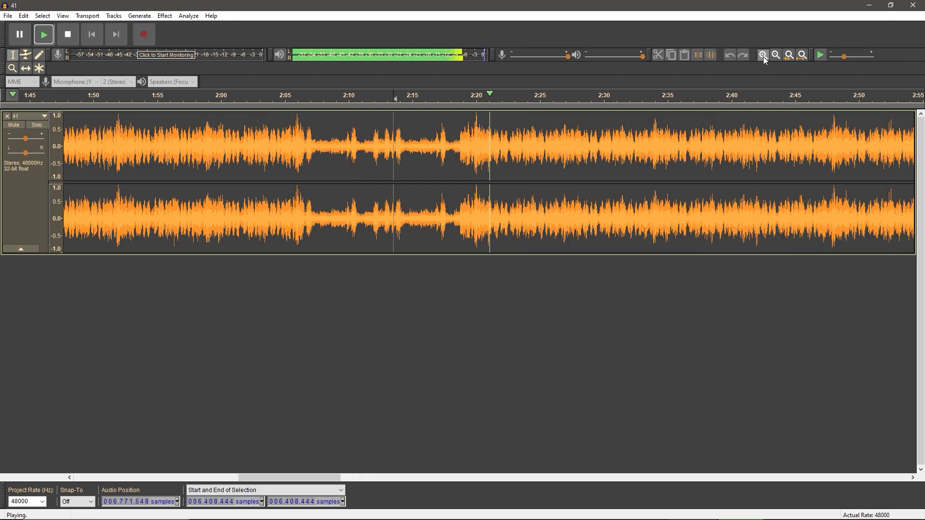
pyautogui.click(763, 55)
pyautogui.click(763, 54)
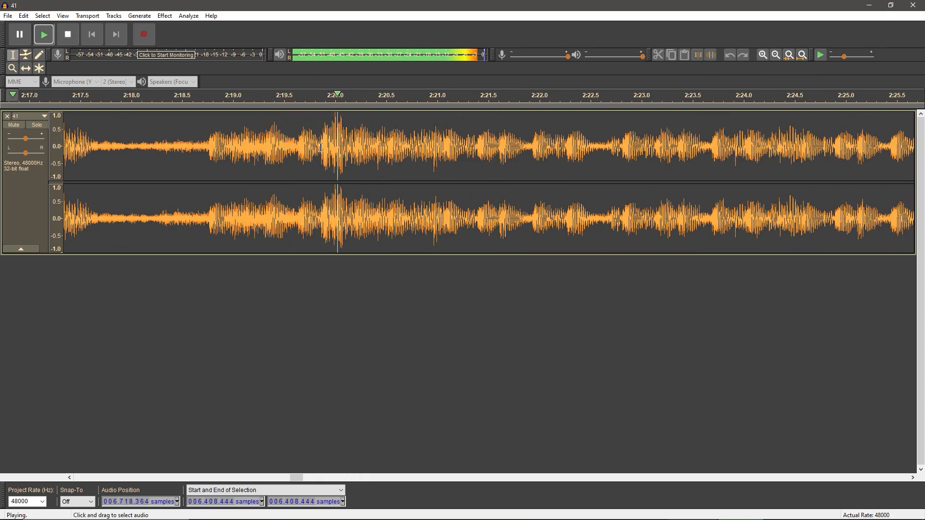
pyautogui.press('Left')
pyautogui.press('Left')
pyautogui.press('Left')
pyautogui.press('Left')
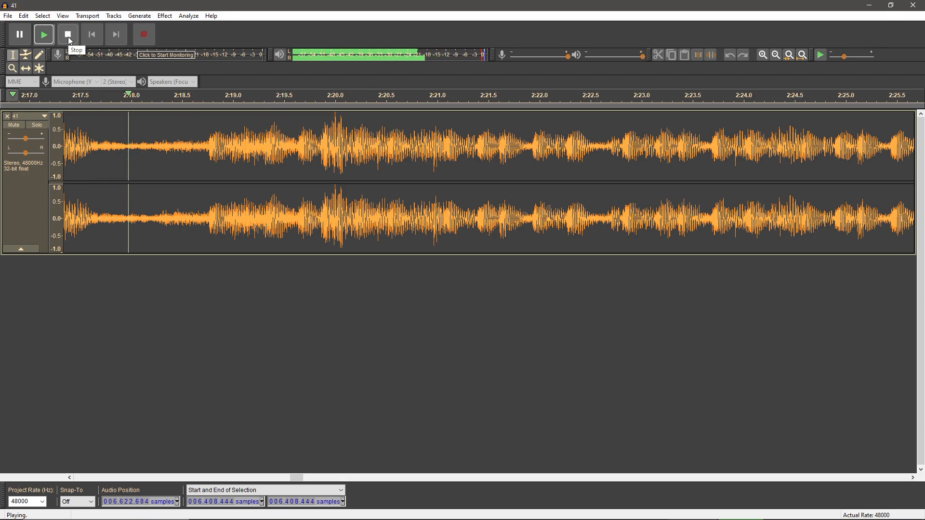
pyautogui.click(69, 35)
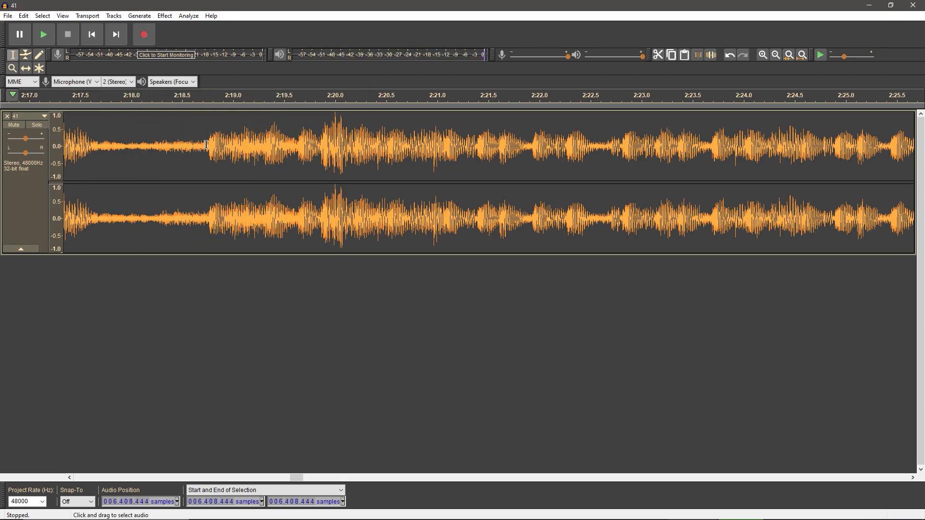
# Place the cursor just before the loud section's onset after the quiet passage, at sample 6,660,360 (about 2:18.76).
pyautogui.click(208, 144)
pyautogui.click(762, 55)
pyautogui.click(763, 55)
pyautogui.click(776, 55)
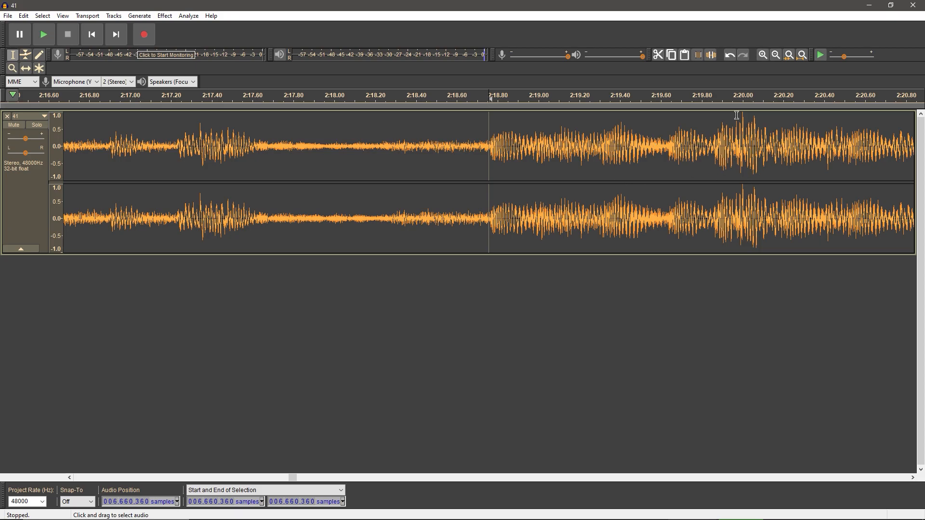
pyautogui.click(759, 56)
pyautogui.click(759, 56)
pyautogui.click(760, 55)
pyautogui.click(759, 55)
pyautogui.click(763, 55)
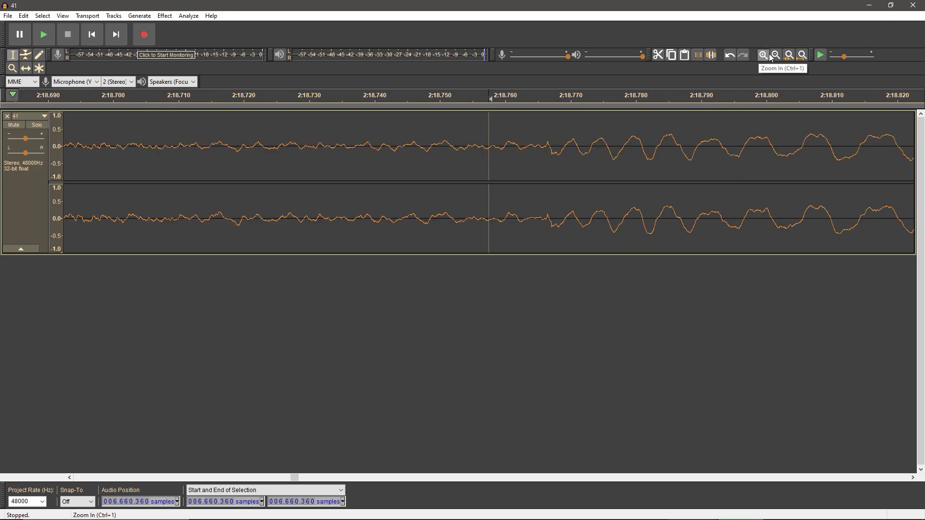
pyautogui.click(763, 56)
# Nudge the cursor forward to the exact onset of the loud section, at sample 6,660,771.
pyautogui.click(776, 54)
pyautogui.click(776, 55)
pyautogui.click(776, 55)
pyautogui.press('Right')
pyautogui.press('Right')
pyautogui.press('Right')
pyautogui.press('Right')
pyautogui.press('Right')
pyautogui.press('Right')
pyautogui.press('Right')
pyautogui.press('Right')
pyautogui.press('Right')
pyautogui.press('Right')
pyautogui.press('Right')
pyautogui.press('Right')
pyautogui.press('Right')
pyautogui.press('Right')
pyautogui.press('Right')
pyautogui.press('Right')
pyautogui.press('Right')
pyautogui.press('Right')
pyautogui.press('Right')
pyautogui.press('Right')
pyautogui.press('Right')
pyautogui.press('Right')
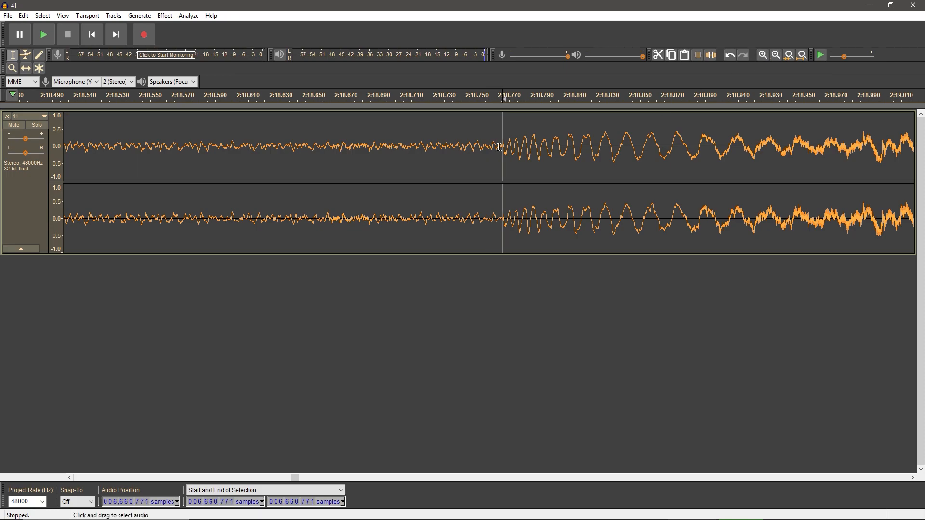
# Add a label at the cursor marking the loop start, at sample 6,660,771.
pyautogui.click(776, 55)
pyautogui.click(776, 55)
pyautogui.click(775, 55)
pyautogui.click(776, 55)
pyautogui.click(776, 55)
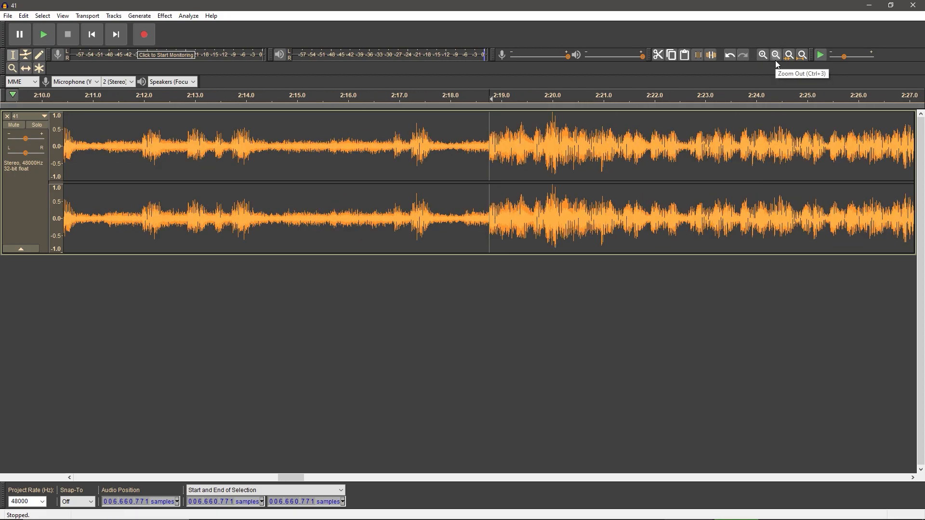
pyautogui.click(23, 16)
pyautogui.moveTo(59, 134)
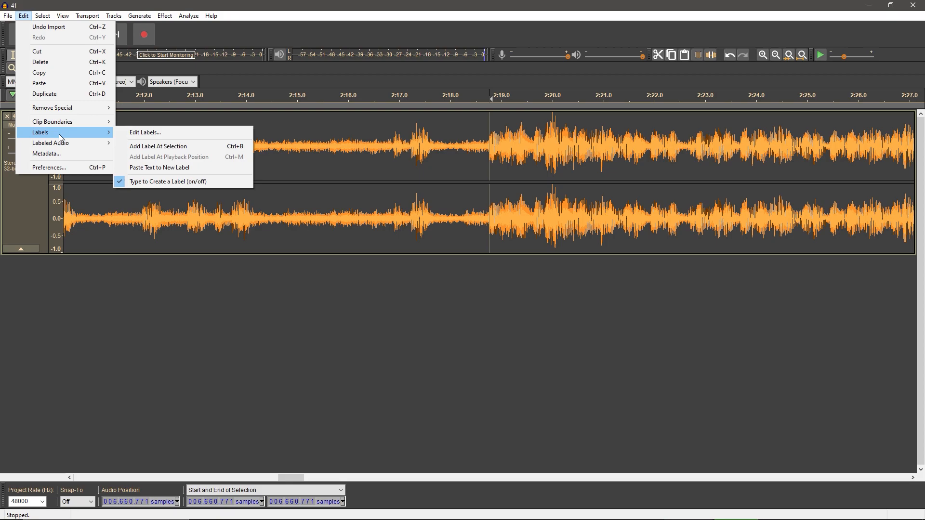
pyautogui.click(151, 147)
# Play the 41 track from the second quiet passage at about 6:21, sample 18,297,413.
pyautogui.click(783, 57)
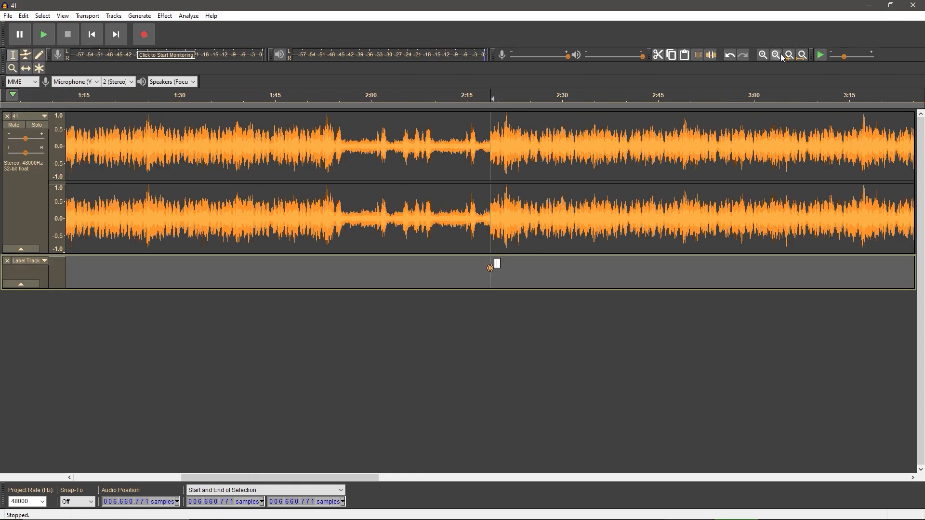
pyautogui.click(776, 58)
pyautogui.click(776, 58)
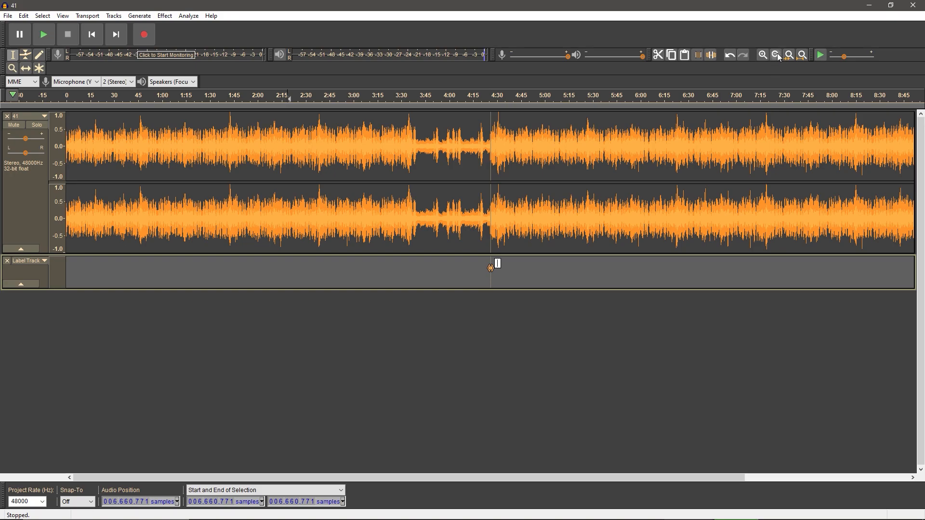
pyautogui.click(764, 57)
pyautogui.click(765, 57)
pyautogui.click(765, 56)
pyautogui.click(765, 56)
pyautogui.click(765, 56)
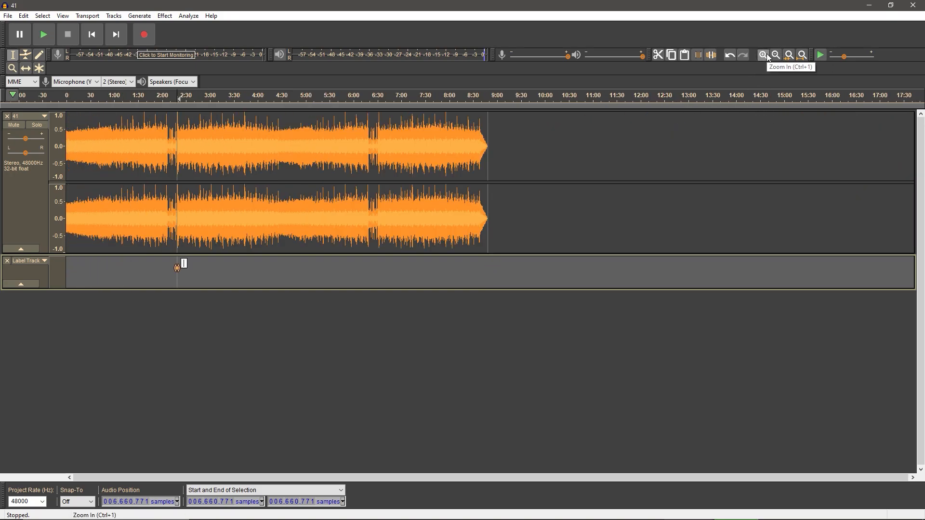
pyautogui.click(765, 56)
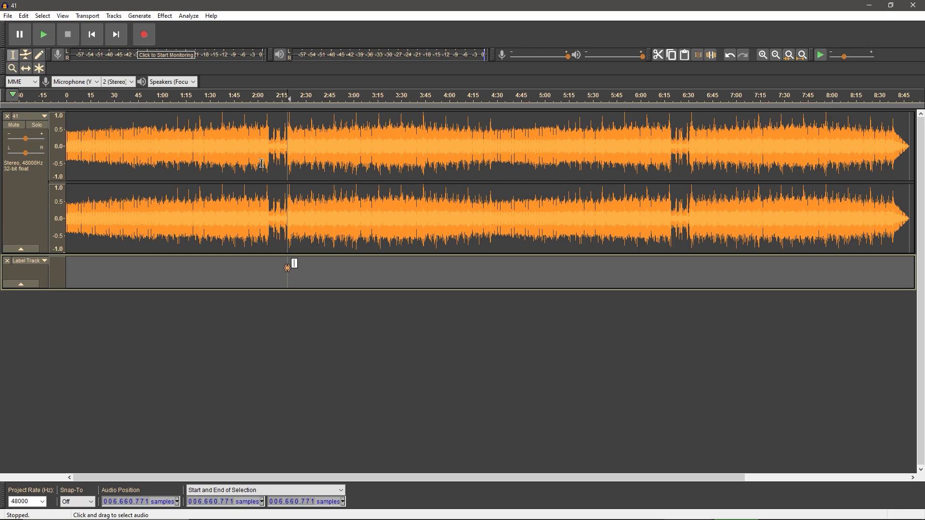
pyautogui.click(674, 147)
pyautogui.click(43, 35)
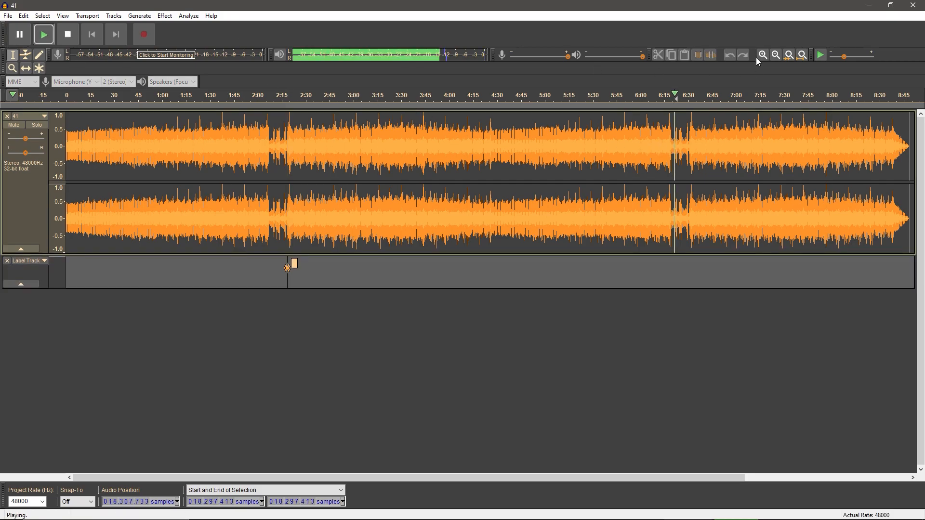
# Skip playback back to just before the loud section returns near 6:31, listen again, and stop.
pyautogui.click(763, 56)
pyautogui.click(763, 56)
pyautogui.click(763, 56)
pyautogui.click(763, 56)
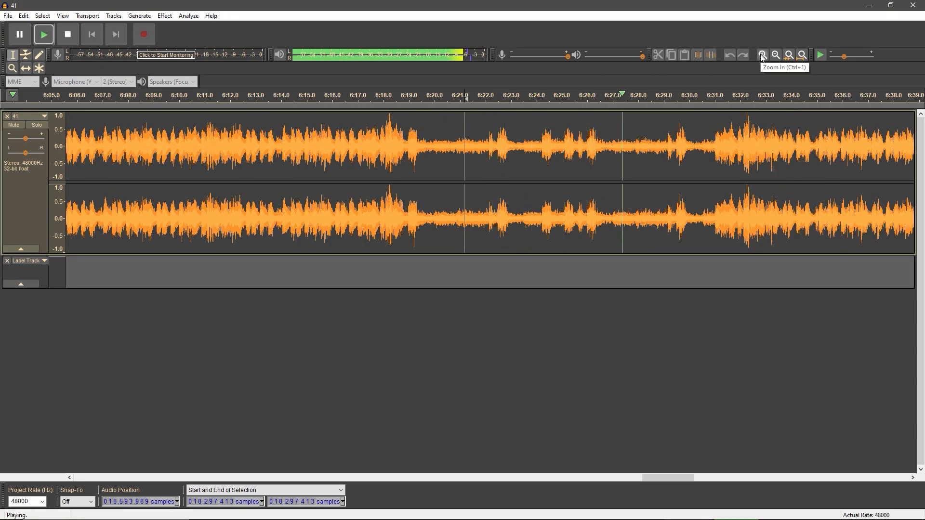
pyautogui.click(763, 56)
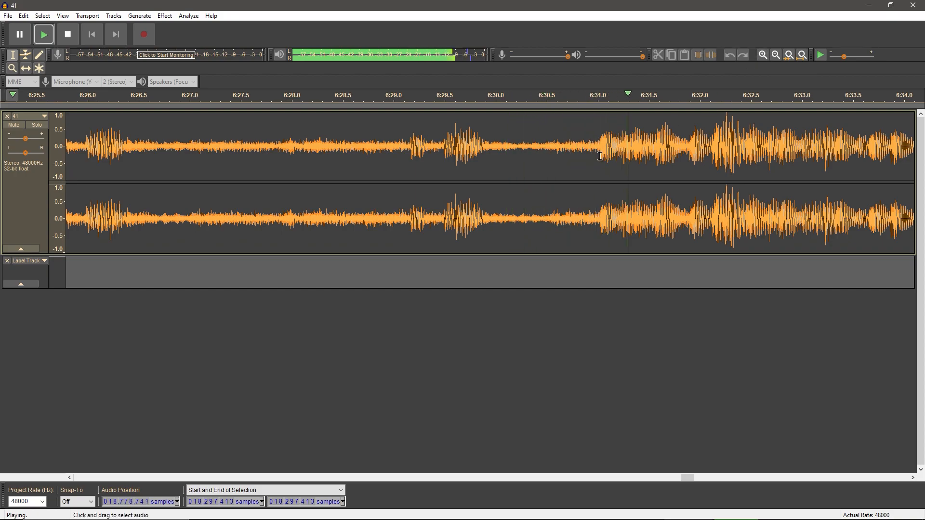
pyautogui.press('Left')
pyautogui.press('Left')
pyautogui.press('space')
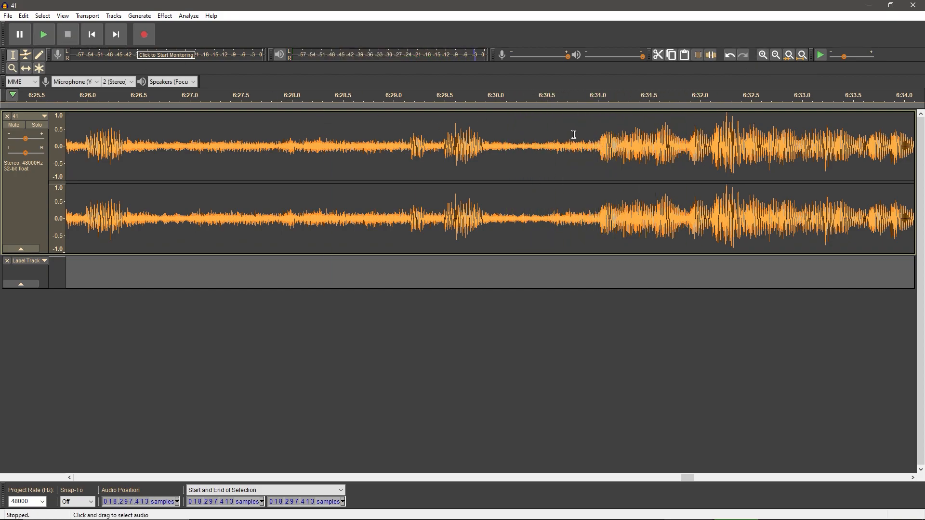
# Place the cursor just before the loud section's onset after the second quiet passage, at sample 18,768,651 (about 6:31.01).
pyautogui.click(596, 145)
pyautogui.click(763, 56)
pyautogui.click(763, 56)
pyautogui.click(762, 56)
pyautogui.click(763, 56)
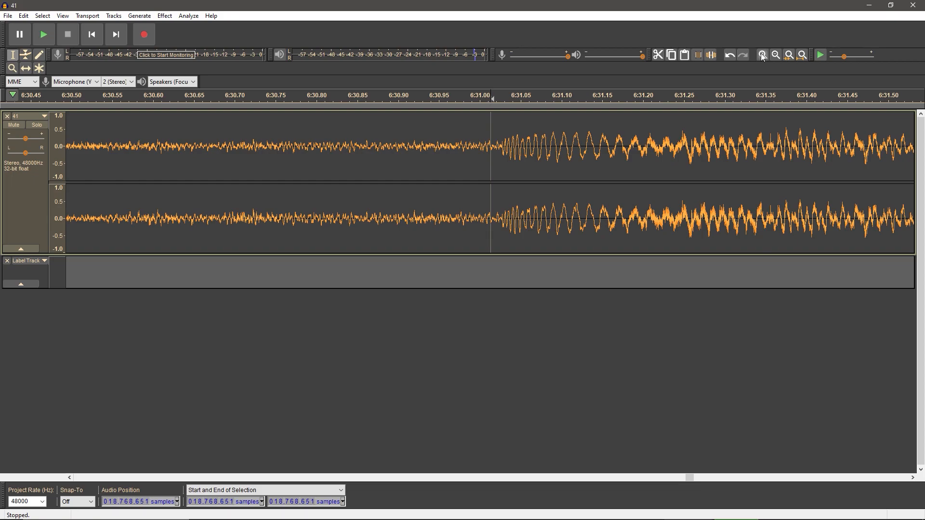
pyautogui.click(763, 56)
# Nudge the cursor forward to the exact onset of the second loud section, at sample 18,769,323.
pyautogui.press('Right')
pyautogui.press('Right')
pyautogui.press('Right')
pyautogui.press('Right')
pyautogui.press('Right')
pyautogui.press('Right')
pyautogui.press('Right')
pyautogui.press('Right')
pyautogui.press('Right')
pyautogui.press('Right')
pyautogui.press('Right')
pyautogui.press('Right')
pyautogui.click(762, 56)
pyautogui.press('Right')
pyautogui.press('Right')
pyautogui.press('Right')
pyautogui.press('Right')
pyautogui.press('Right')
pyautogui.press('Right')
pyautogui.press('Right')
pyautogui.press('Right')
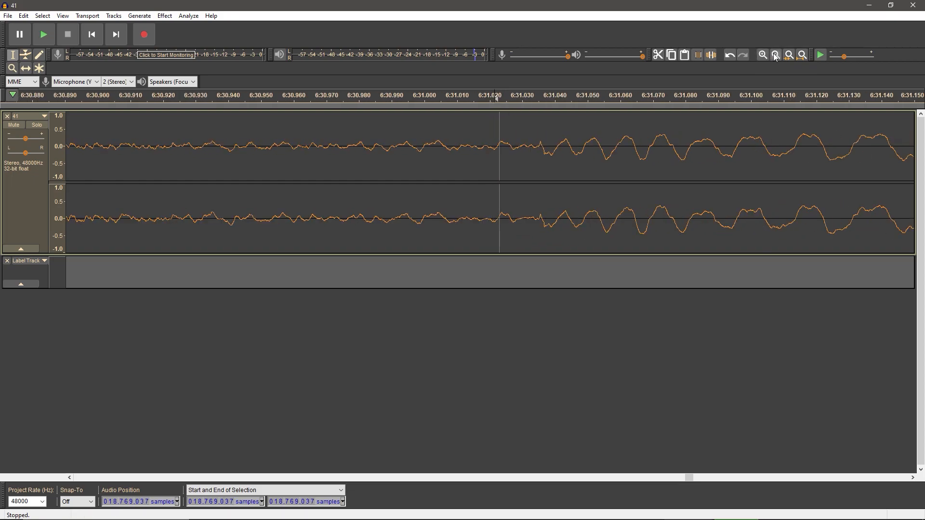
pyautogui.click(775, 56)
pyautogui.press('Right')
pyautogui.press('Right')
pyautogui.press('Right')
pyautogui.press('Right')
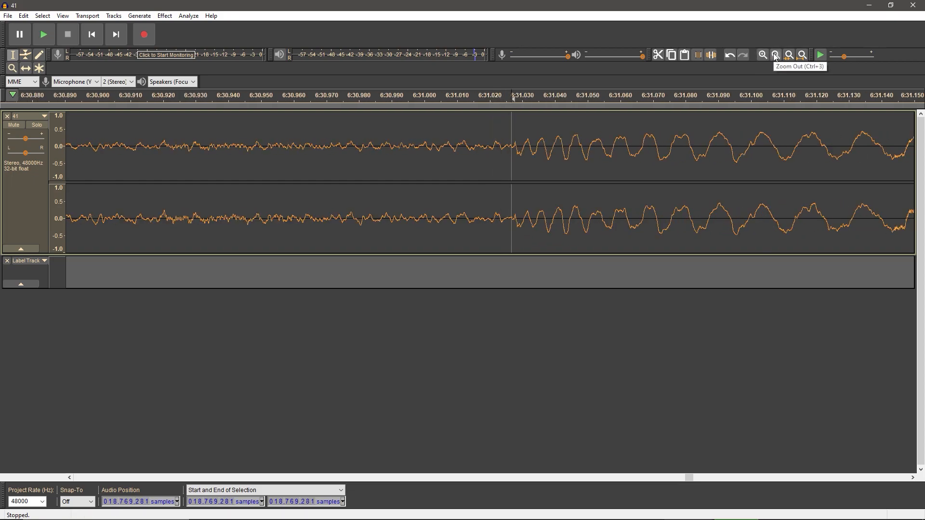
pyautogui.press('Right')
# Select the audio from the cursor back to the loop start label, samples 6,660,771 to 18,769,323.
pyautogui.click(776, 55)
pyautogui.click(776, 55)
pyautogui.click(776, 55)
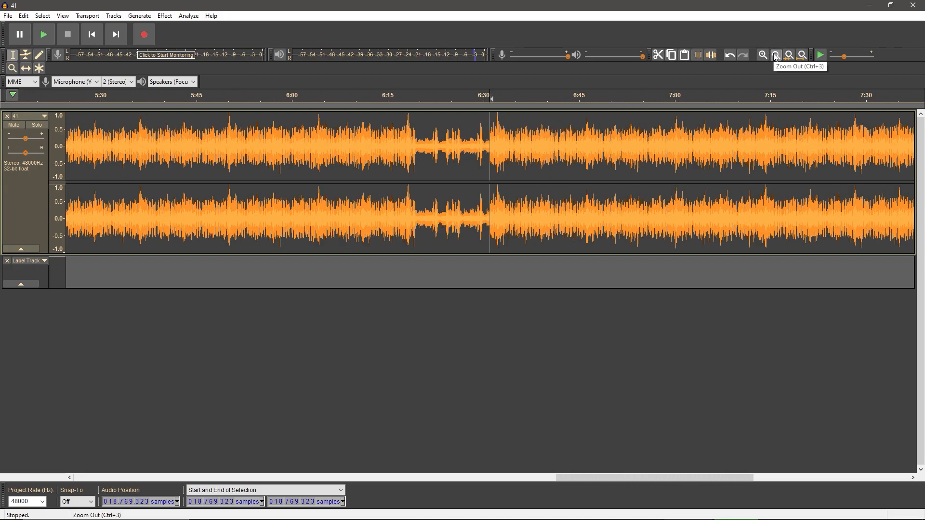
pyautogui.click(776, 55)
pyautogui.click(776, 55)
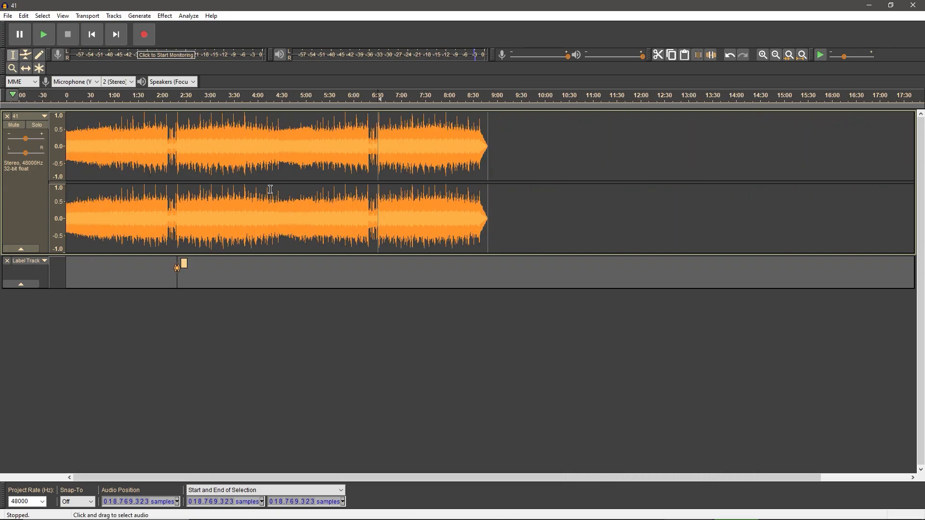
pyautogui.moveTo(384, 137); pyautogui.dragTo(179, 145)
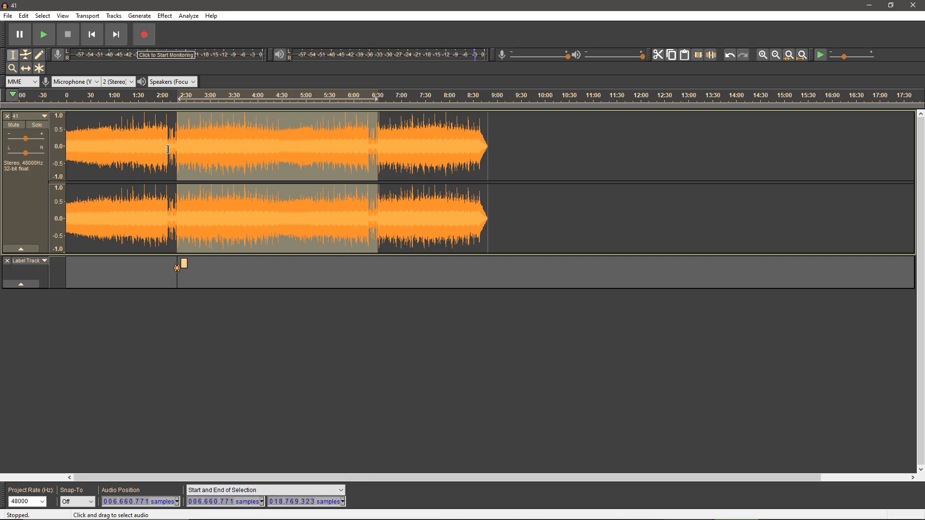
# Delete the audio after the loop end, from sample 18,769,323 to the end of the track at 25,372,800.
pyautogui.moveTo(179, 149); pyautogui.dragTo(495, 151)
pyautogui.click(23, 16)
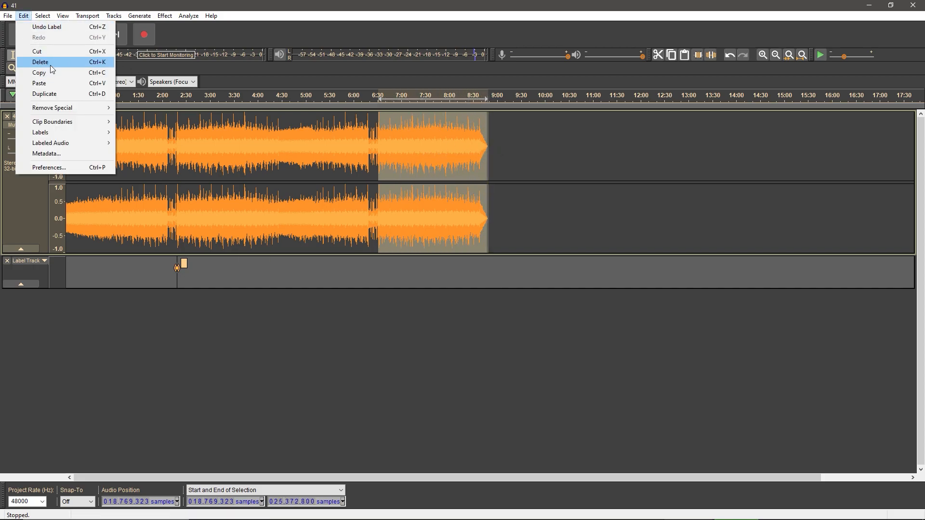
pyautogui.click(50, 65)
# Select the loop section from sample 6,660,771 to 18,769,323 and play it looped to check the transition.
pyautogui.moveTo(380, 145); pyautogui.dragTo(185, 136)
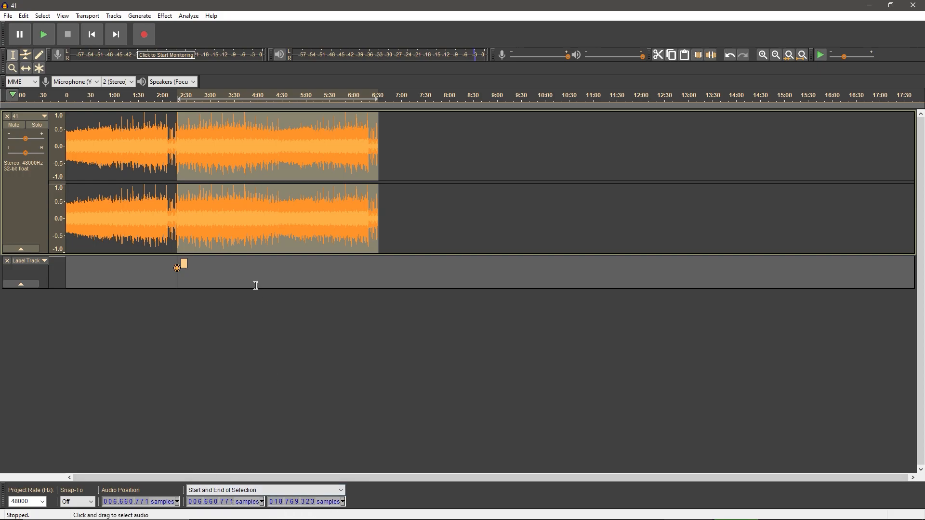
pyautogui.hotkey('shift', 'space')
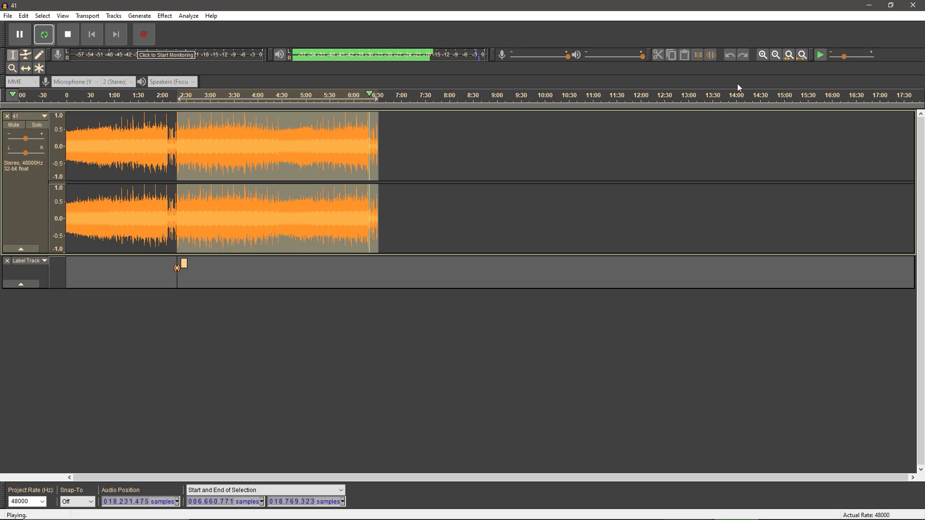
pyautogui.click(765, 54)
pyautogui.click(764, 54)
pyautogui.click(774, 56)
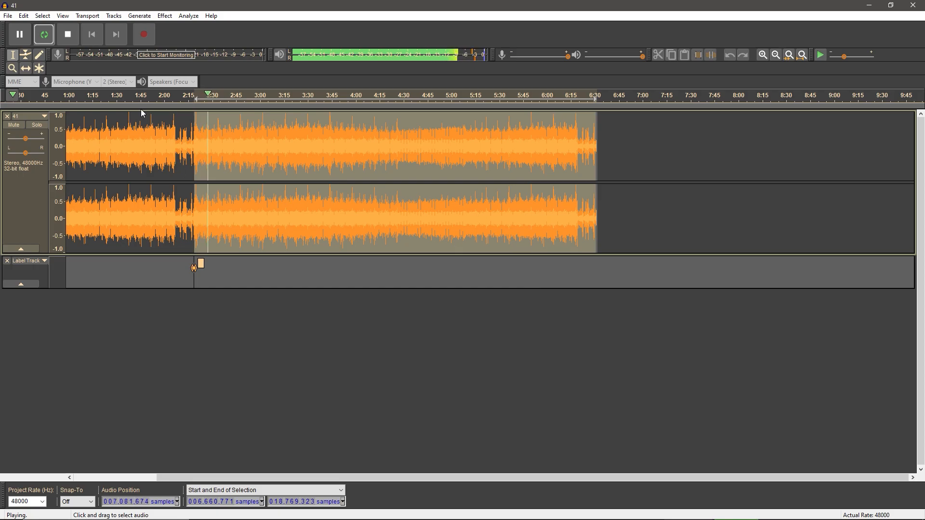
pyautogui.click(67, 38)
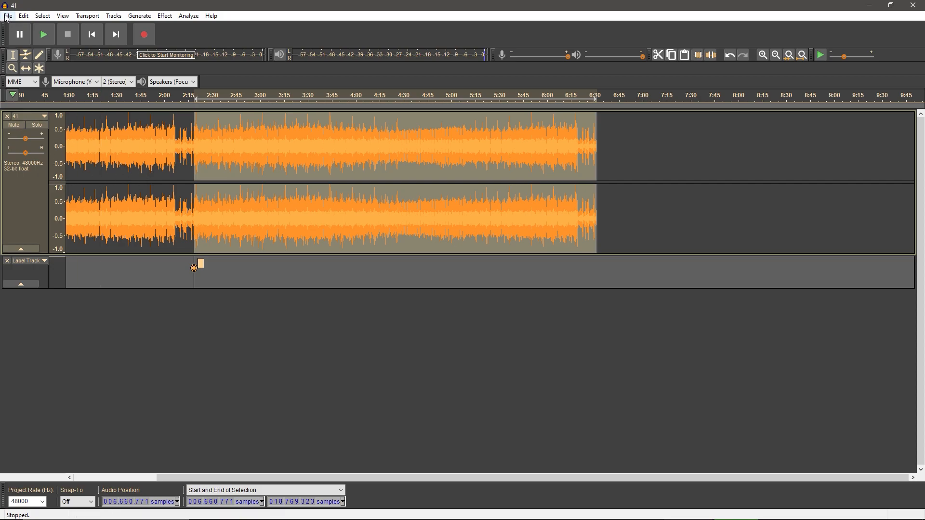
pyautogui.click(44, 39)
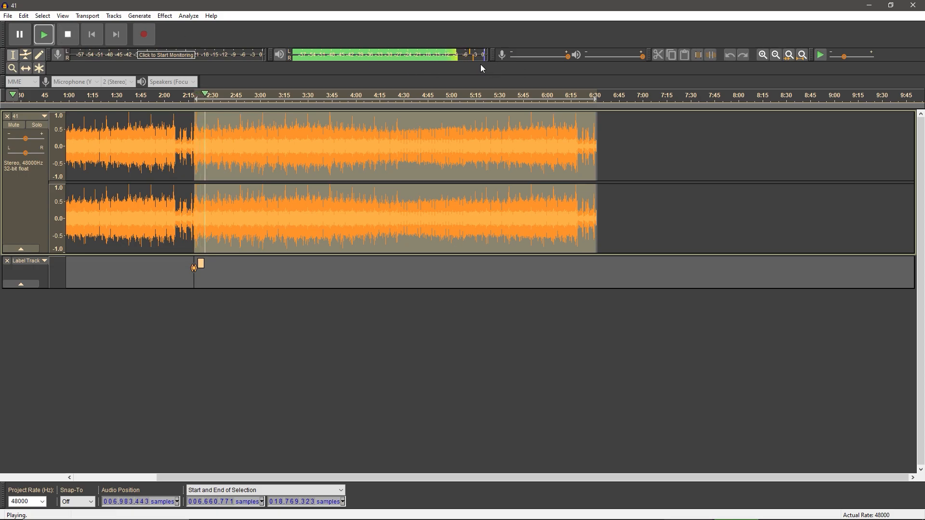
pyautogui.click(71, 36)
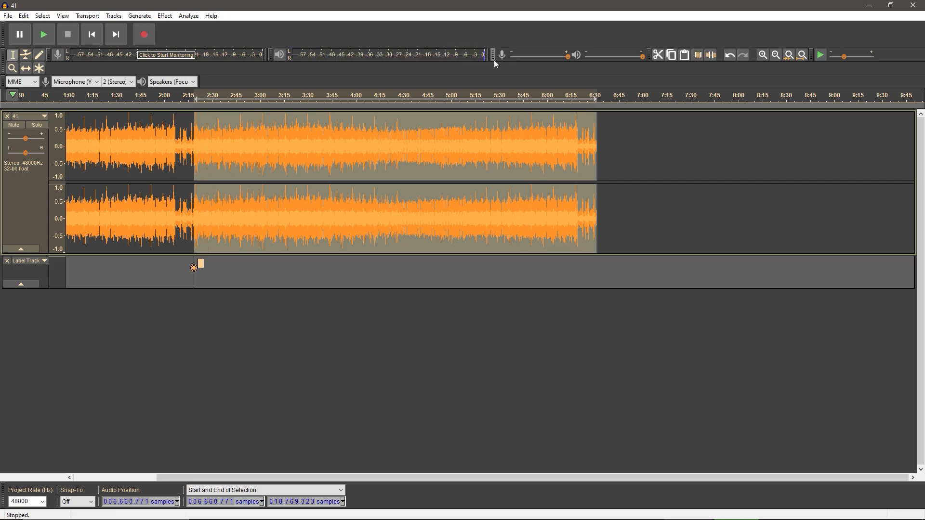
# Start exporting the track as WAV and browse from the Desktop through the Xbox folder into Custom Modding.
pyautogui.click(7, 17)
pyautogui.moveTo(34, 102)
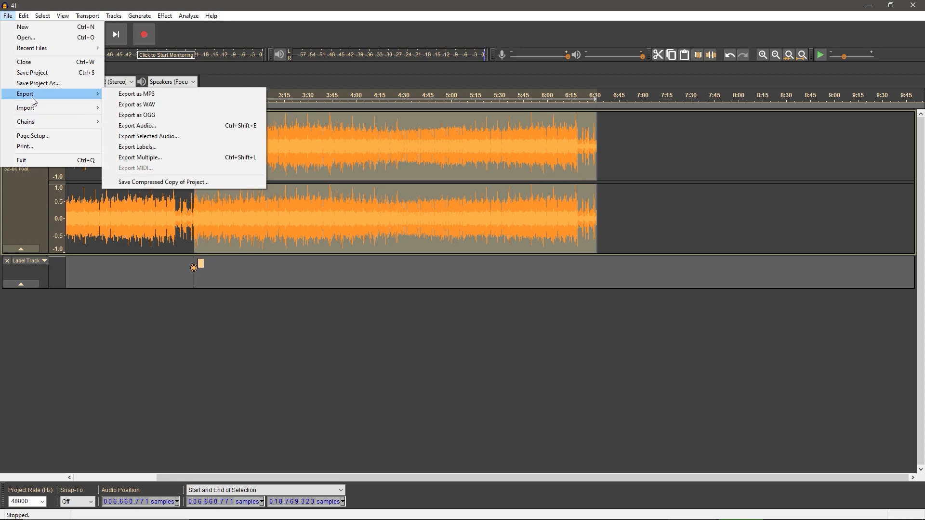
pyautogui.click(150, 107)
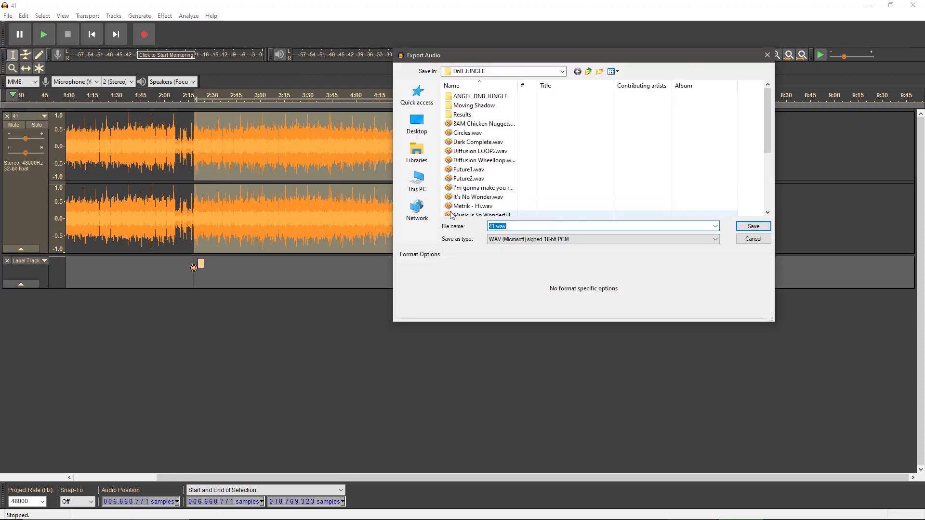
pyautogui.click(494, 73)
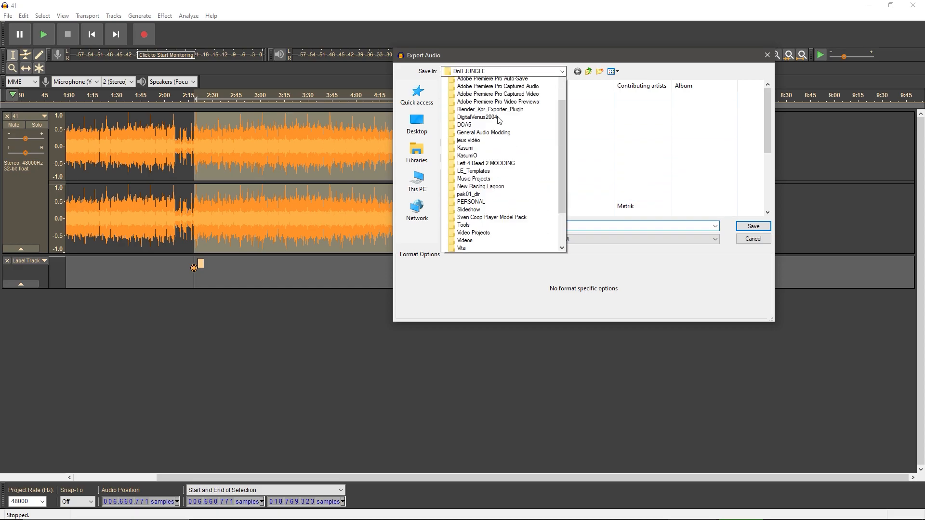
pyautogui.scroll(2, 482, 166)
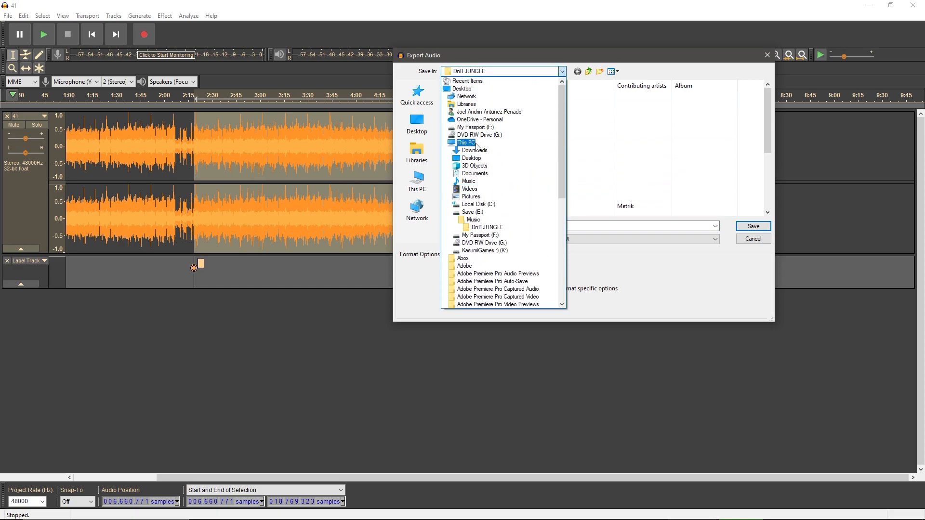
pyautogui.click(471, 159)
pyautogui.scroll(-5, 487, 179)
pyautogui.doubleClick(489, 181)
pyautogui.scroll(-1, 487, 160)
pyautogui.doubleClick(481, 142)
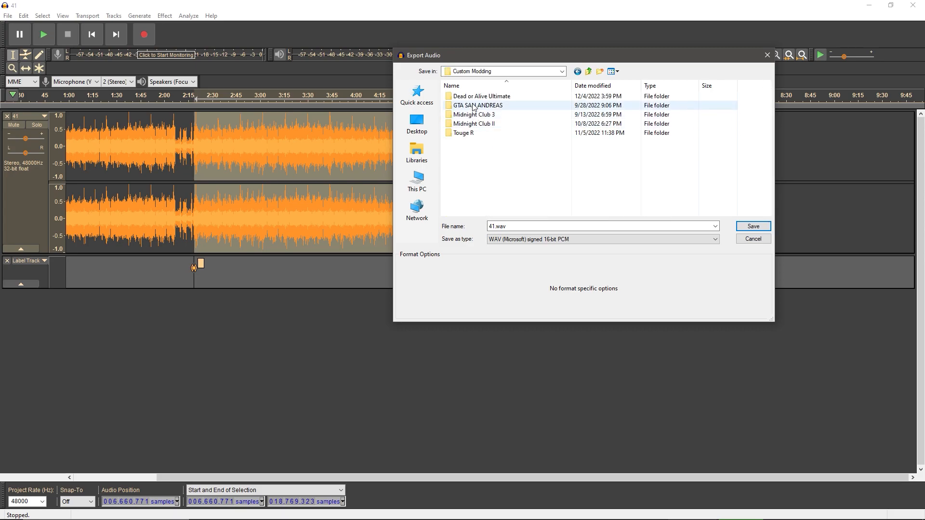
# Save the export as 41.wav, signed 16-bit PCM, in the For video folder inside Dead or Alive Ultimate.
pyautogui.doubleClick(481, 96)
pyautogui.scroll(-1, 510, 183)
pyautogui.doubleClick(478, 169)
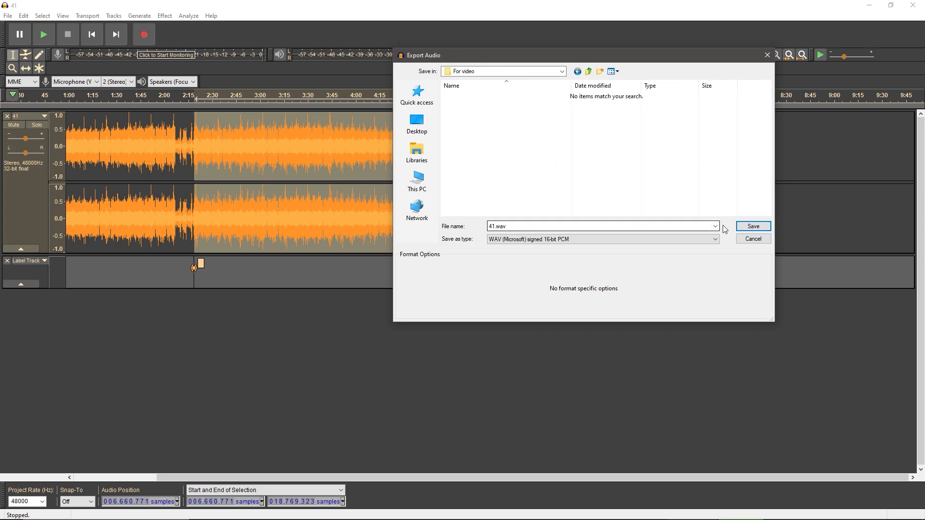
pyautogui.click(745, 226)
pyautogui.click(622, 376)
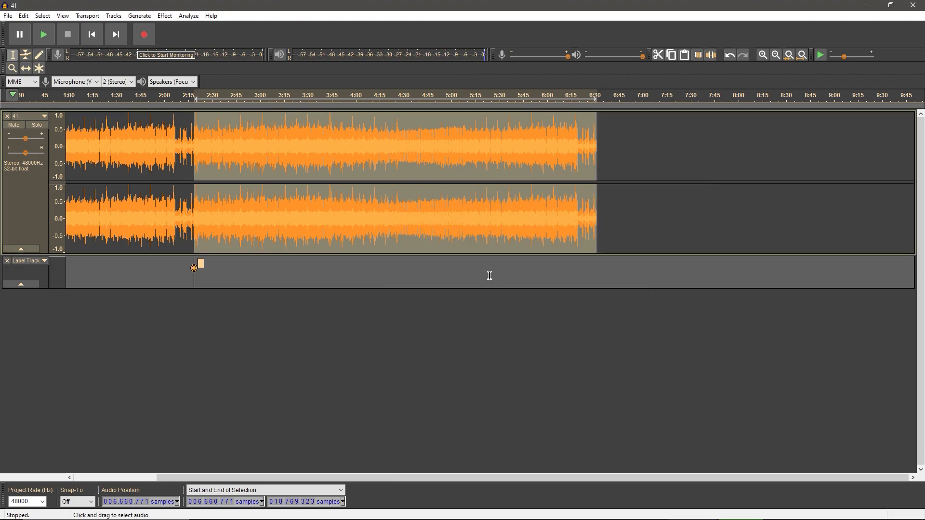
# Switch to File Explorer and arrange the For video and ADX Converter & Player folder windows side by side.
pyautogui.click(775, 55)
pyautogui.click(776, 55)
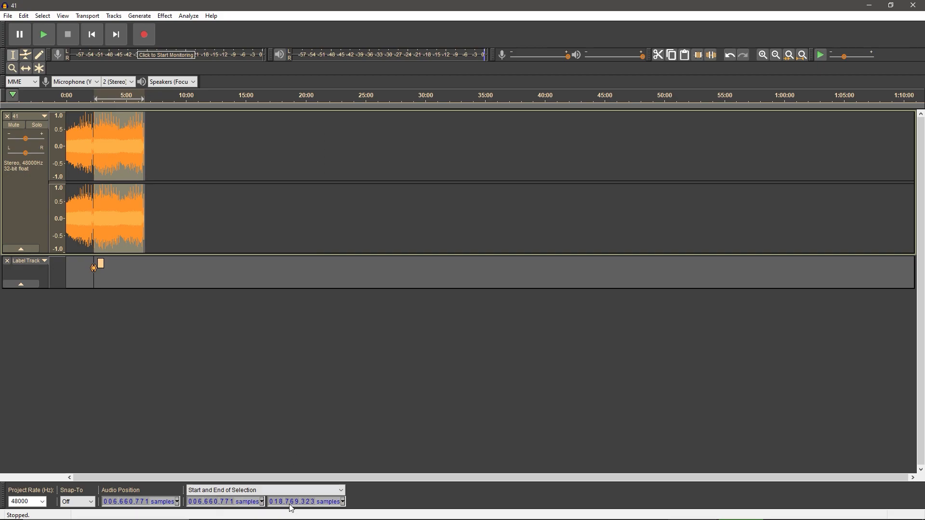
pyautogui.click(870, 5)
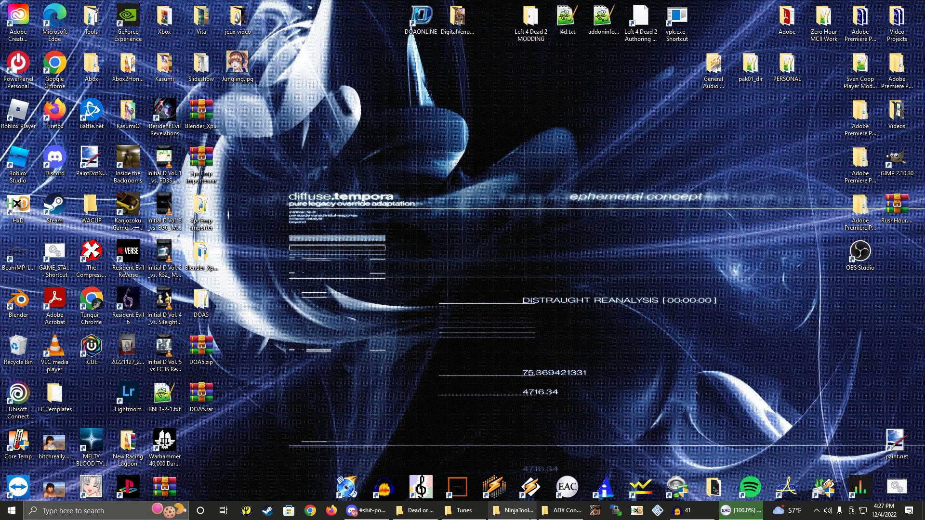
pyautogui.click(558, 516)
pyautogui.click(416, 512)
pyautogui.doubleClick(532, 326)
pyautogui.moveTo(590, 123); pyautogui.dragTo(261, 120)
pyautogui.moveTo(610, 118); pyautogui.dragTo(658, 106)
pyautogui.moveTo(296, 118); pyautogui.dragTo(321, 113)
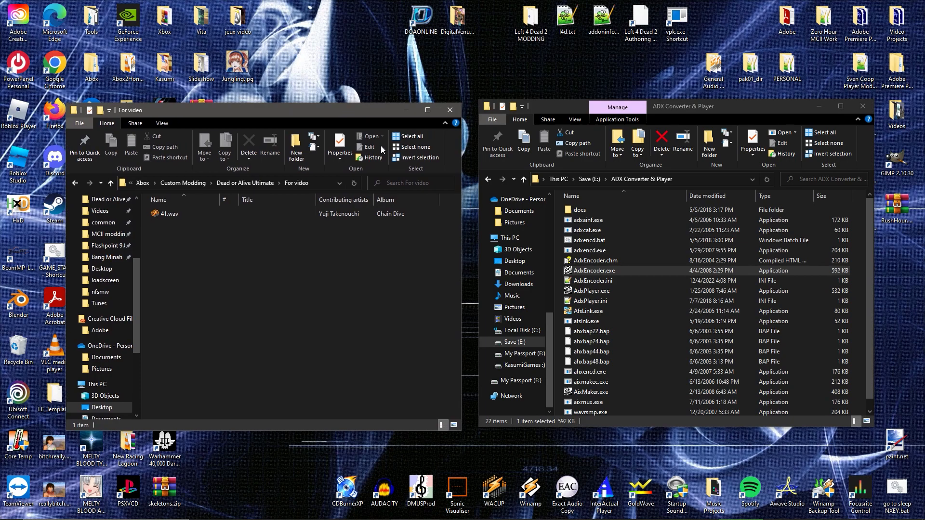
# Open the output directory selection in AdxEncoder.exe and create a folder named FINAL ADX inside the For video folder.
pyautogui.doubleClick(602, 271)
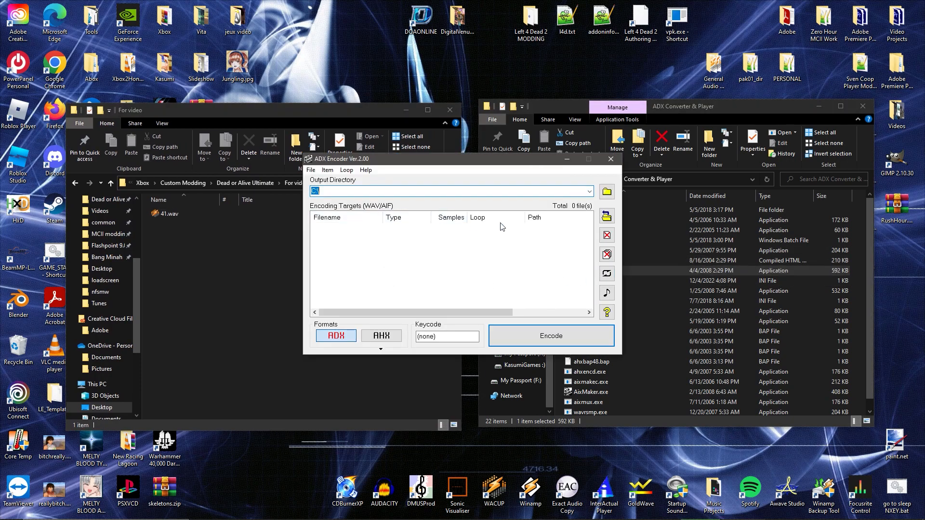
pyautogui.click(606, 193)
pyautogui.rightClick(210, 255)
pyautogui.moveTo(235, 374)
pyautogui.click(337, 370)
pyautogui.write('FINAL ADX')
pyautogui.click(336, 368)
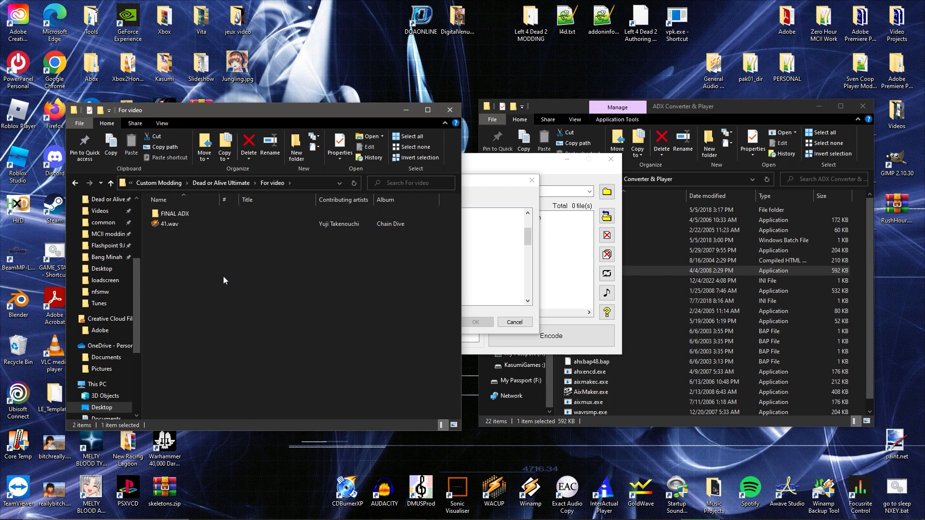
# Set the encoder's output directory to the FINAL ADX folder under Xbox, Custom Modding, Dead or Alive Ultimate, For video.
pyautogui.click(504, 211)
pyautogui.doubleClick(432, 231)
pyautogui.scroll(-10, 447, 269)
pyautogui.doubleClick(439, 299)
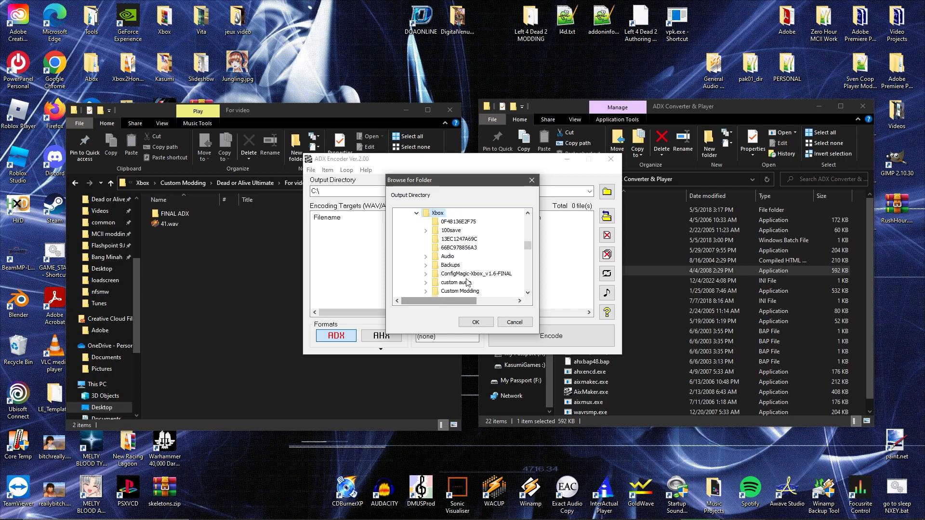
pyautogui.doubleClick(460, 266)
pyautogui.doubleClick(475, 261)
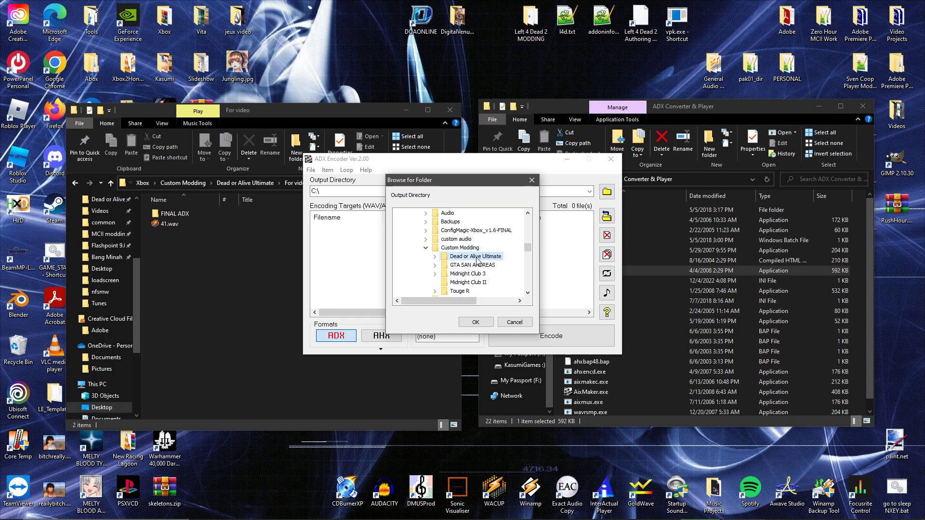
pyautogui.scroll(-3, 480, 243)
pyautogui.doubleClick(470, 230)
pyautogui.click(477, 239)
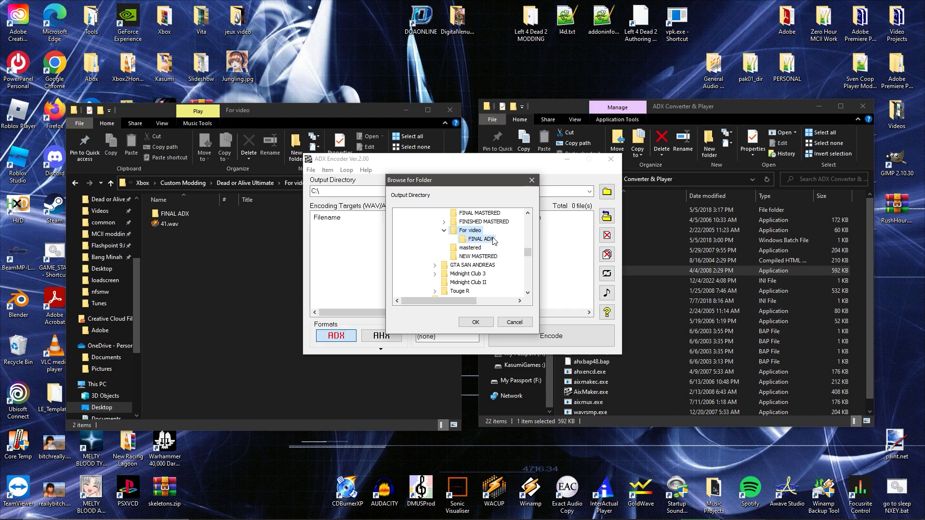
pyautogui.click(476, 322)
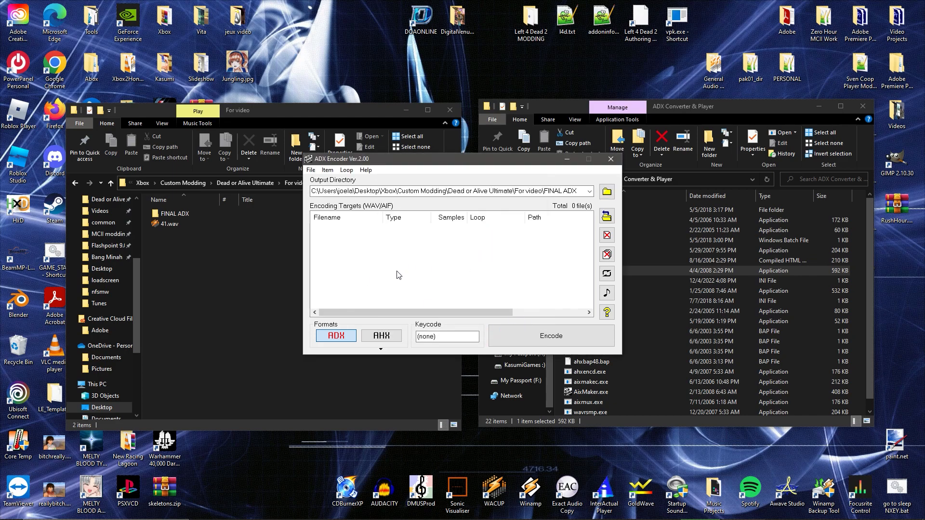
# Add 41.wav to the encoding targets and set its loop settings to Setting of Loop Points by Sample.
pyautogui.moveTo(169, 224); pyautogui.dragTo(418, 262)
pyautogui.click(358, 230)
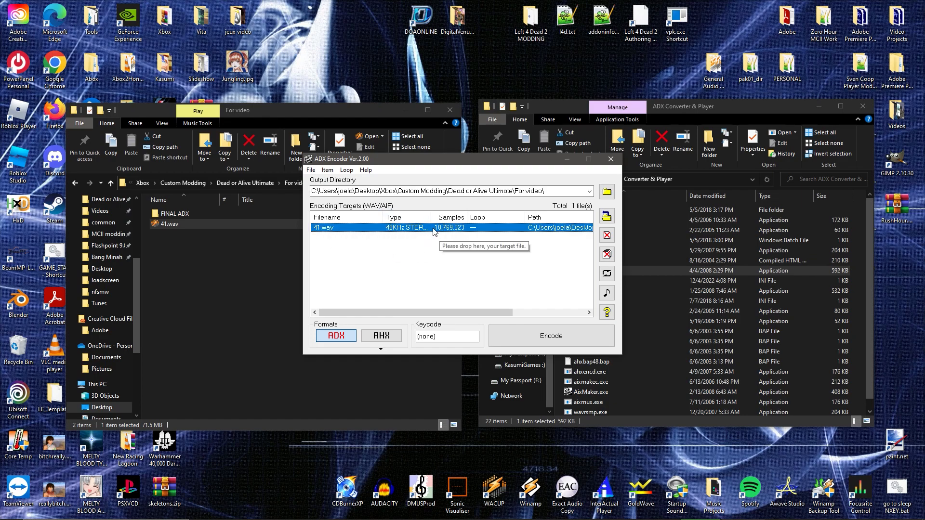
pyautogui.rightClick(448, 232)
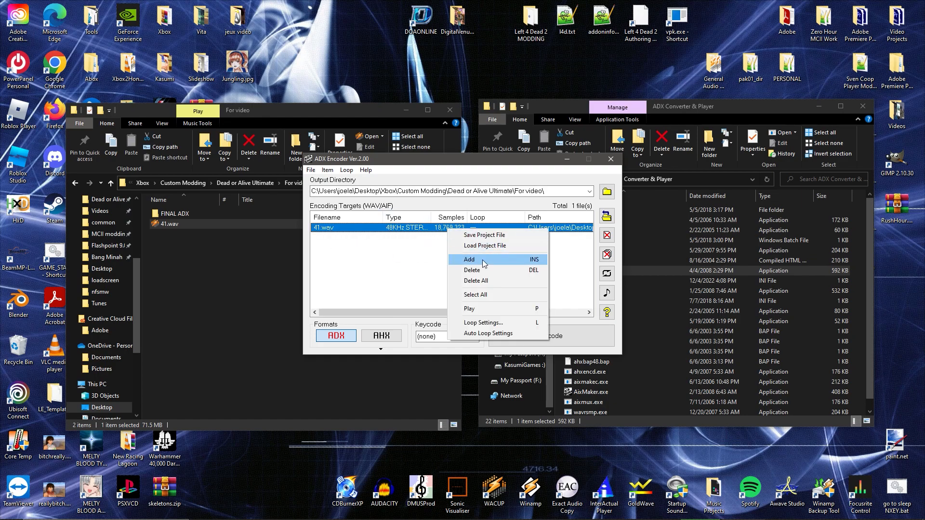
pyautogui.click(475, 324)
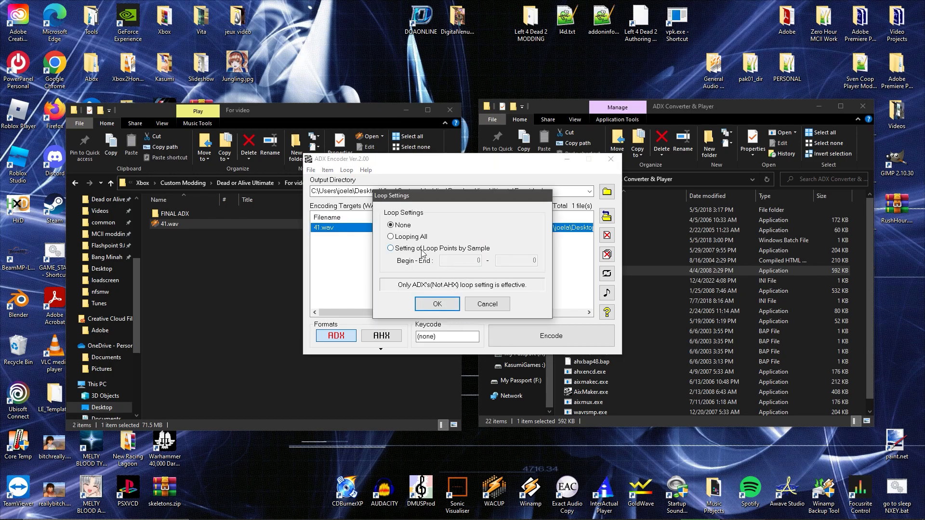
pyautogui.click(405, 250)
pyautogui.click(534, 261)
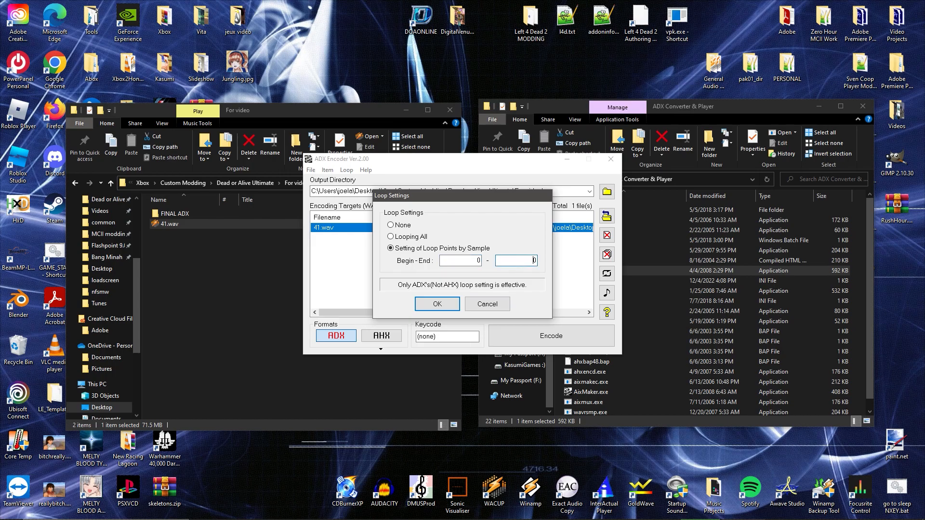
# Bring up Audacity for reference and set the loop points of 41.wav to begin at 6660771 and end at 18769323.
pyautogui.click(654, 511)
pyautogui.click(755, 512)
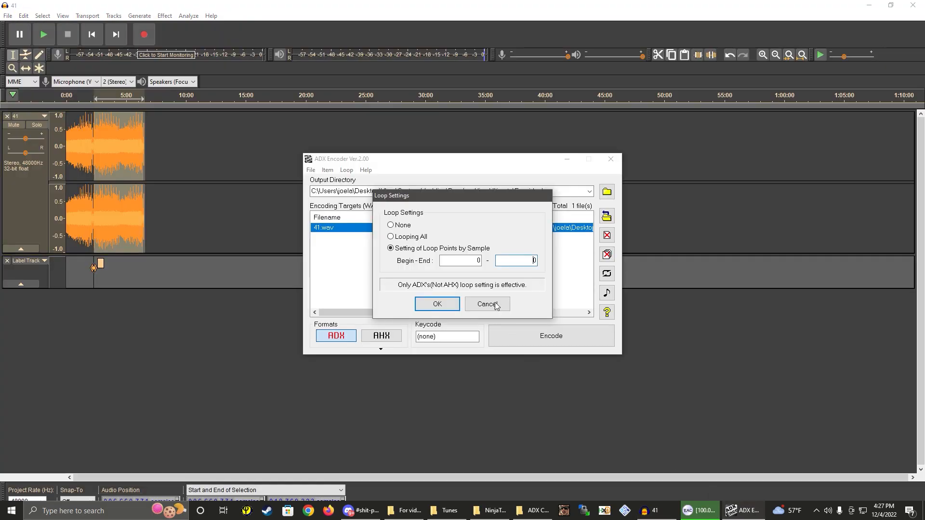
pyautogui.hotkey('shift', 'Tab')
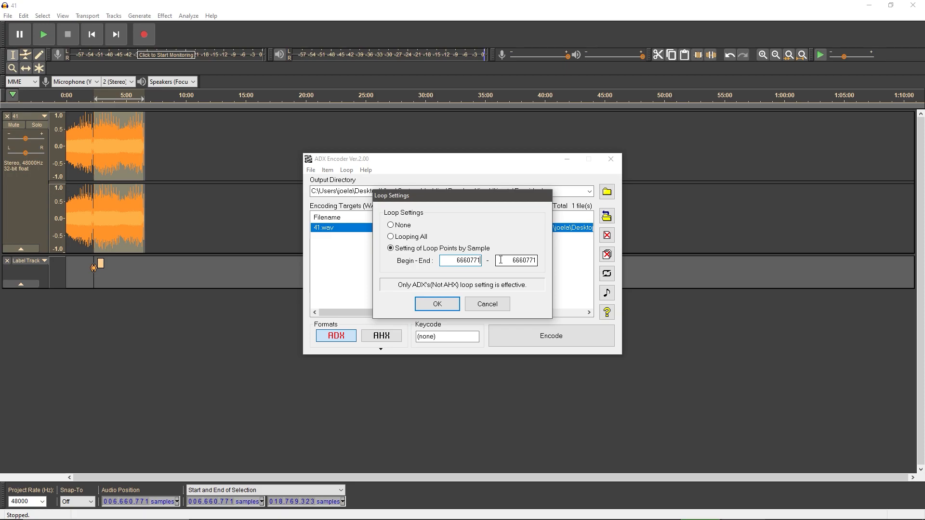
pyautogui.click(507, 262)
pyautogui.write('18769323')
pyautogui.click(440, 306)
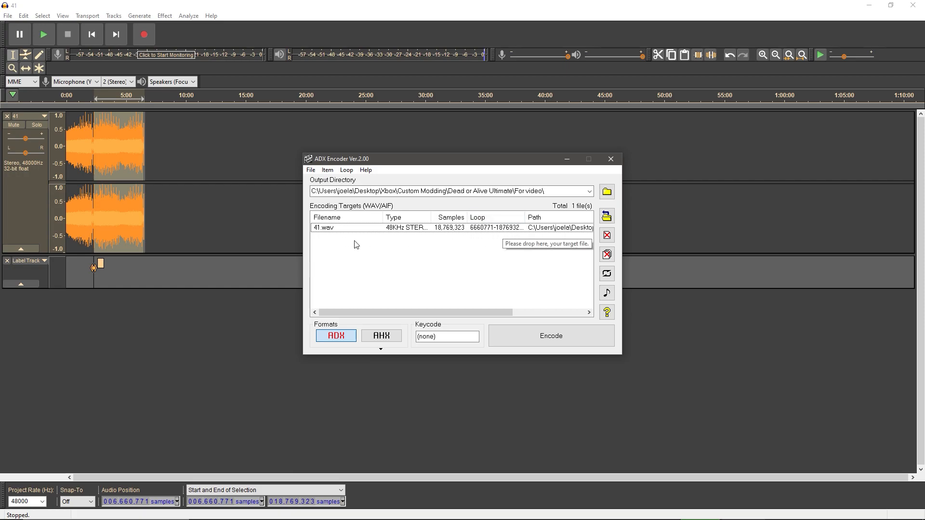
# Encode 41.wav to ADX format and dismiss the encoding progress dialog.
pyautogui.click(541, 341)
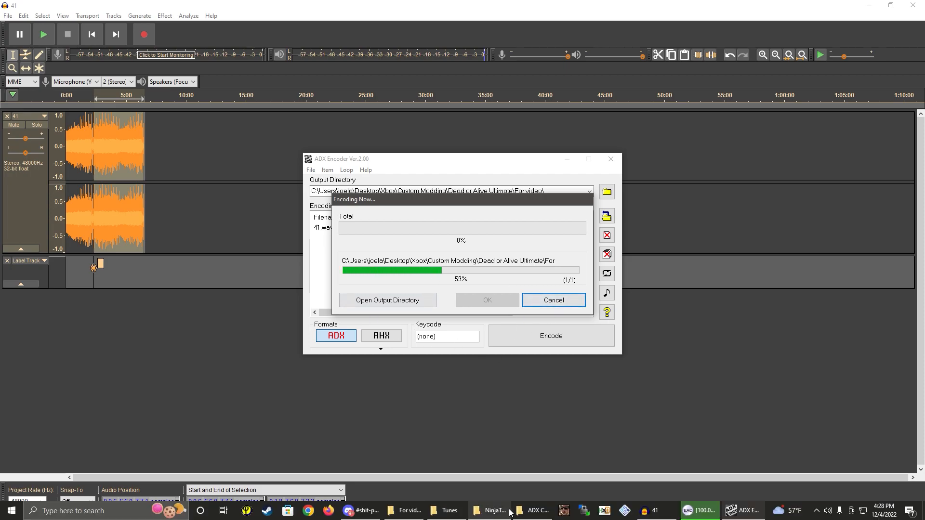
pyautogui.rightClick(533, 511)
pyautogui.click(434, 304)
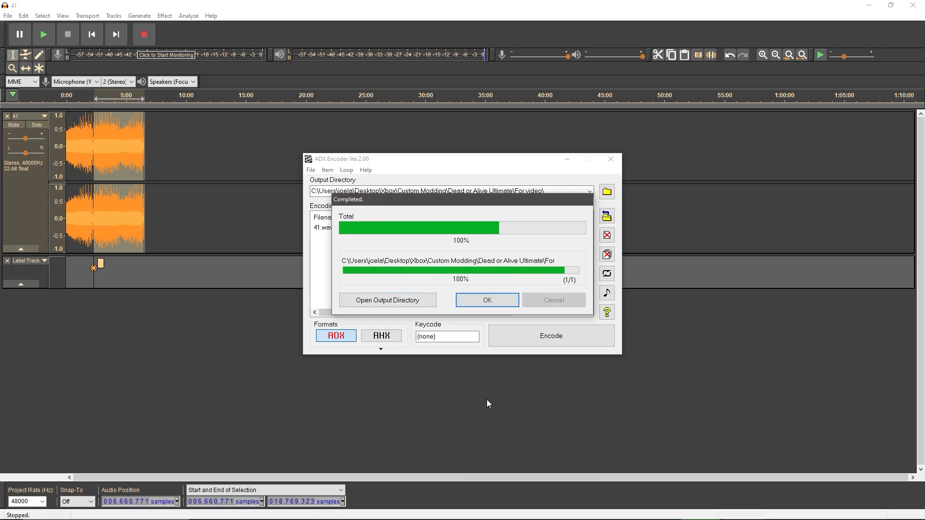
pyautogui.click(488, 301)
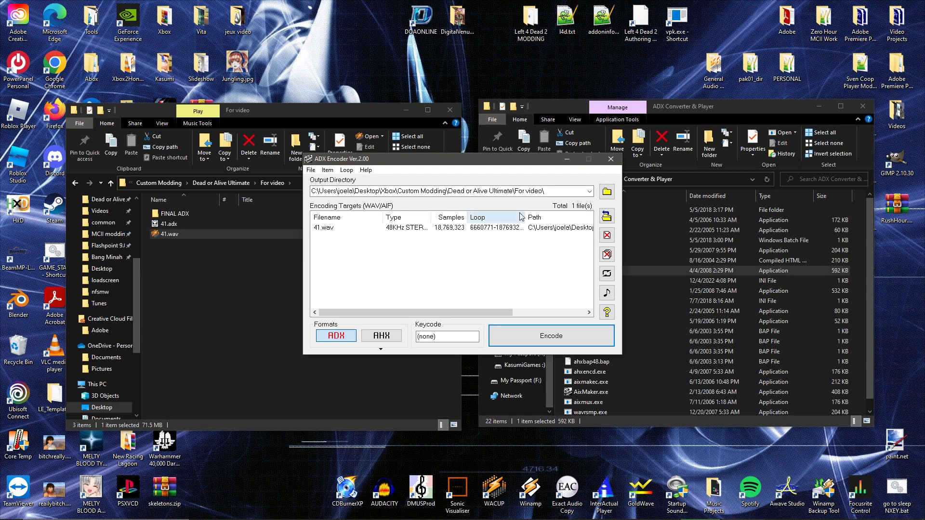
# Open 41.adx in foobar2000 and examine the loop start and loop end in its property details.
pyautogui.click(207, 273)
pyautogui.click(184, 224)
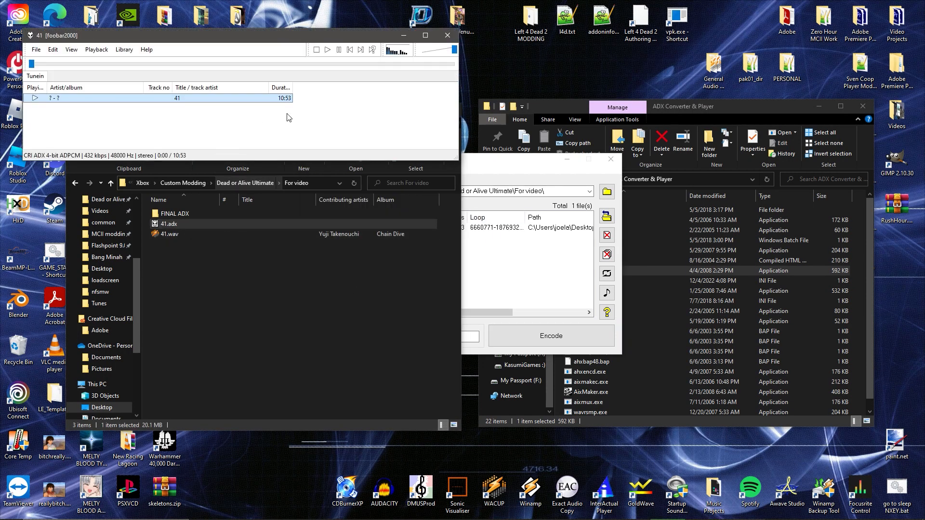
pyautogui.rightClick(135, 98)
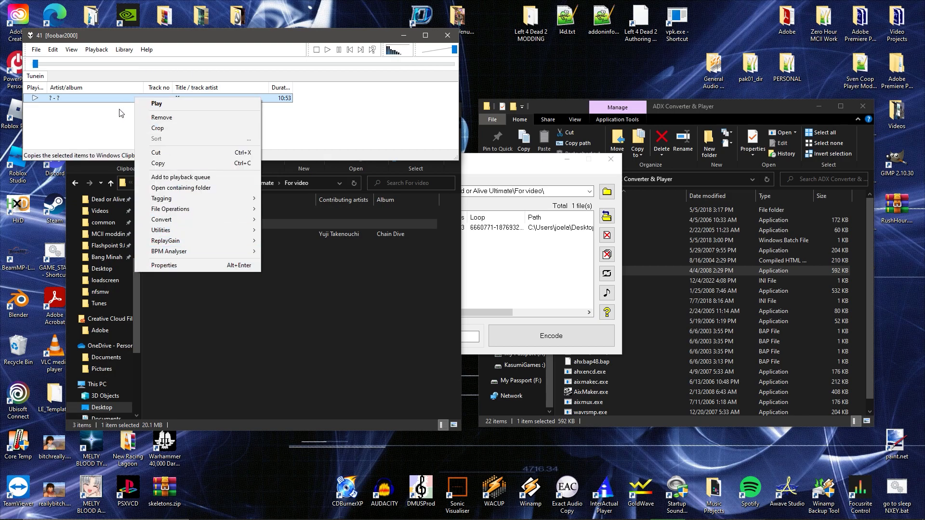
pyautogui.click(180, 265)
pyautogui.click(45, 69)
pyautogui.moveTo(61, 56); pyautogui.dragTo(399, 142)
pyautogui.scroll(-3, 417, 241)
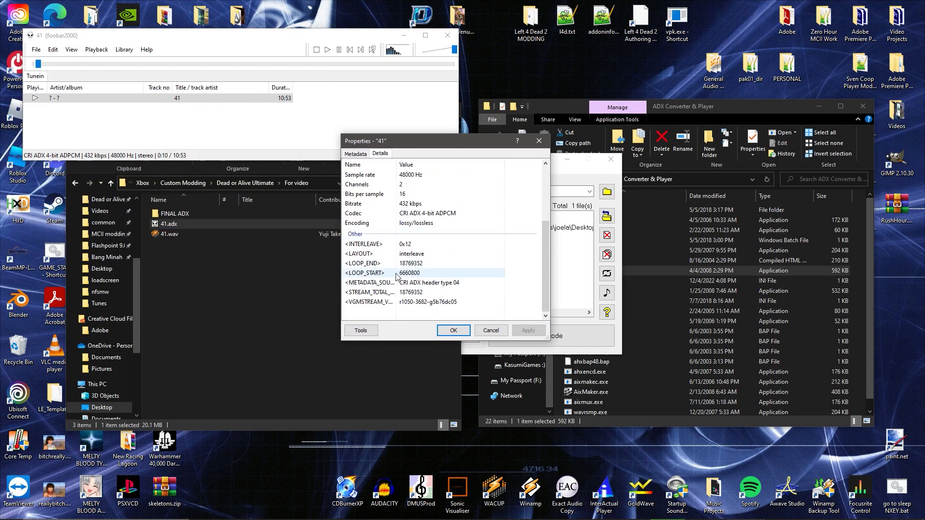
pyautogui.click(454, 331)
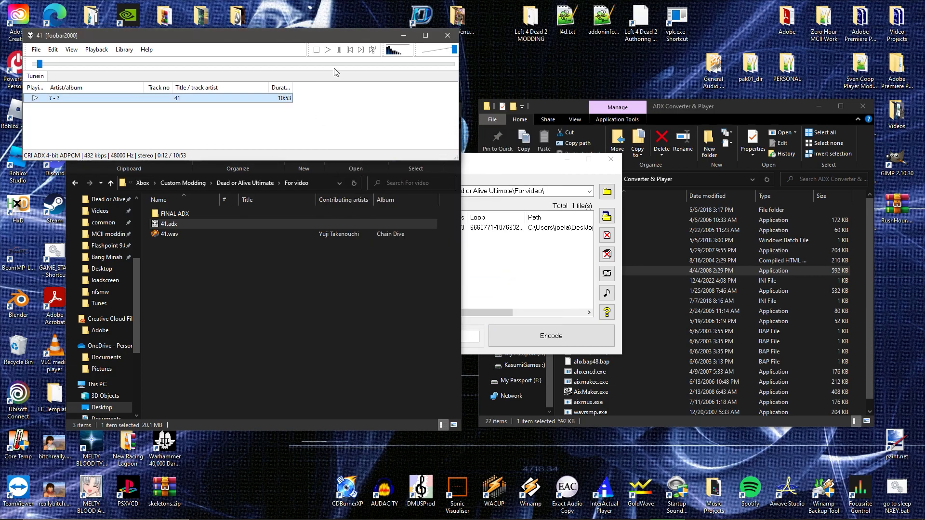
# Close foobar2000 and ADX Encoder.
pyautogui.click(448, 36)
pyautogui.click(283, 320)
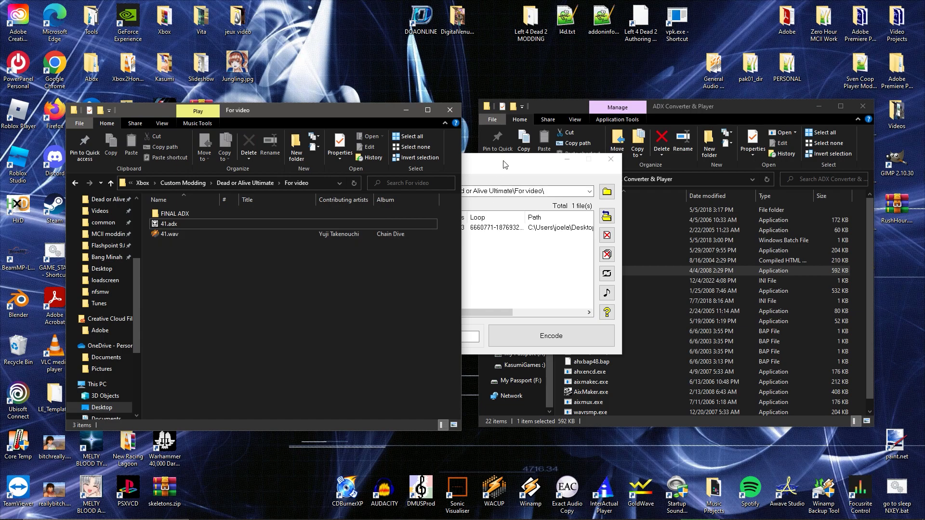
pyautogui.click(553, 167)
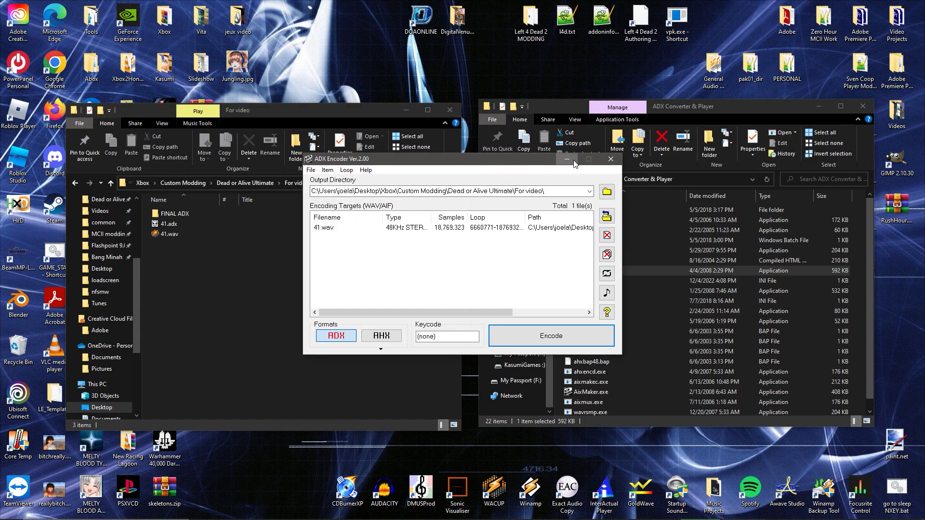
pyautogui.click(611, 159)
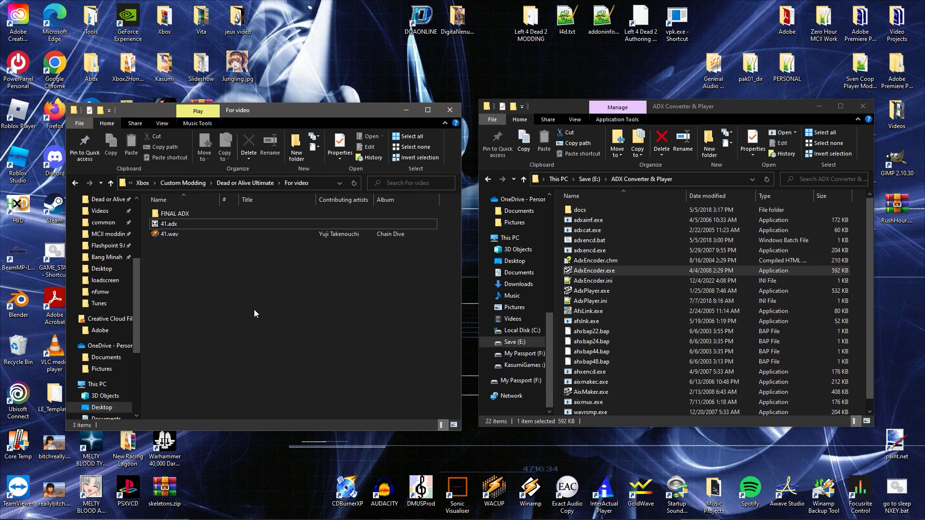
# Reopen 41.adx in foobar2000, review the technical details in its properties again, and close the player.
pyautogui.doubleClick(170, 223)
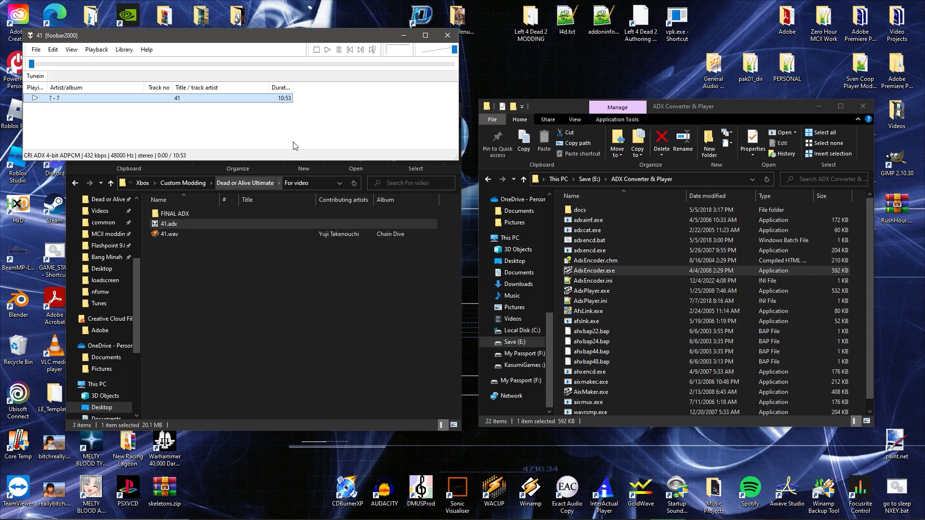
pyautogui.rightClick(158, 98)
pyautogui.click(187, 263)
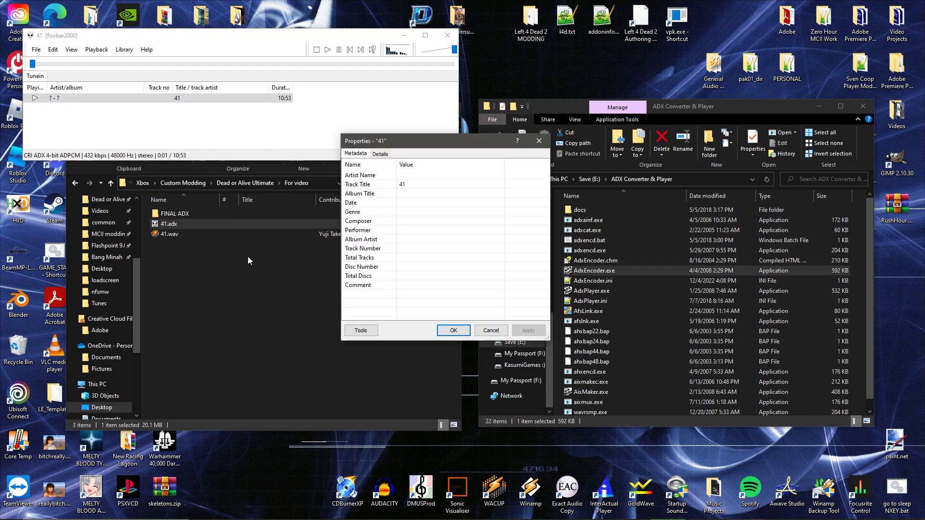
pyautogui.click(383, 155)
pyautogui.scroll(-2, 433, 284)
pyautogui.click(454, 330)
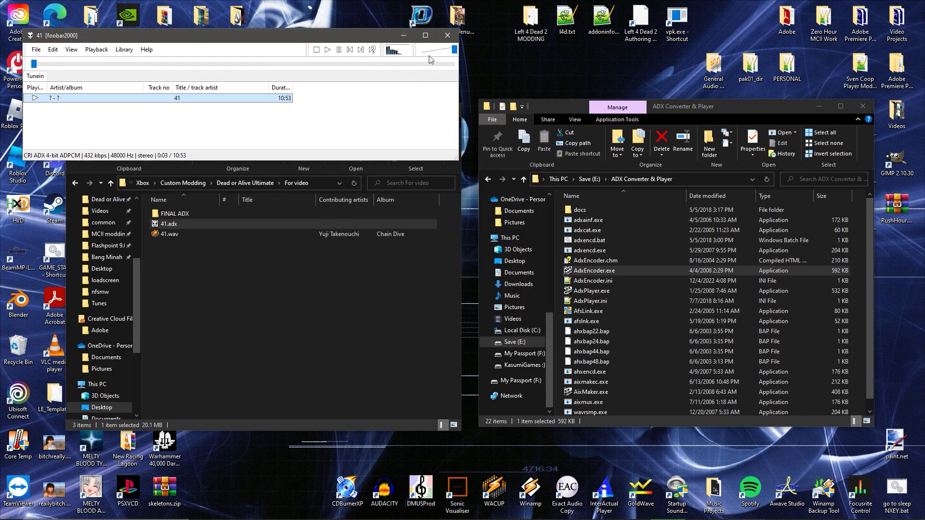
pyautogui.click(448, 35)
pyautogui.click(361, 348)
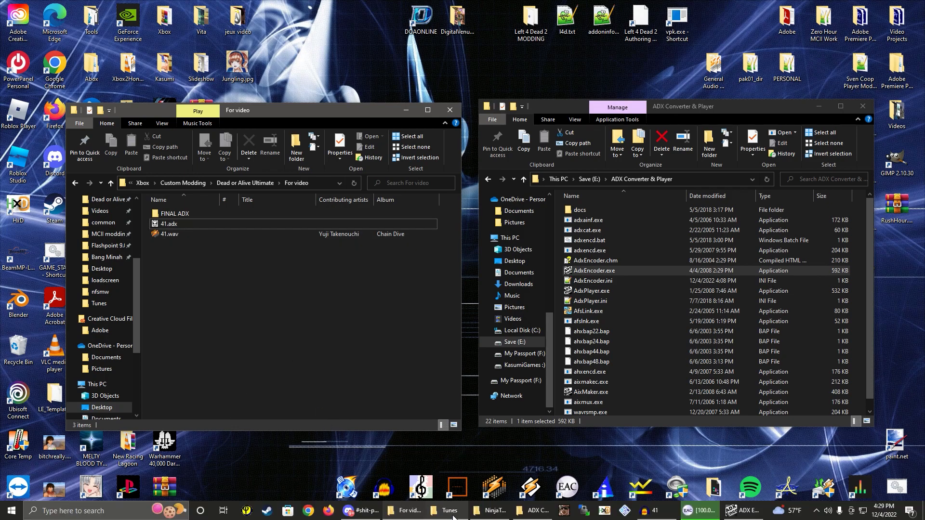
# Bring up the Tunes folder window and place it beside the For video window.
pyautogui.click(446, 512)
pyautogui.scroll(-2, 229, 355)
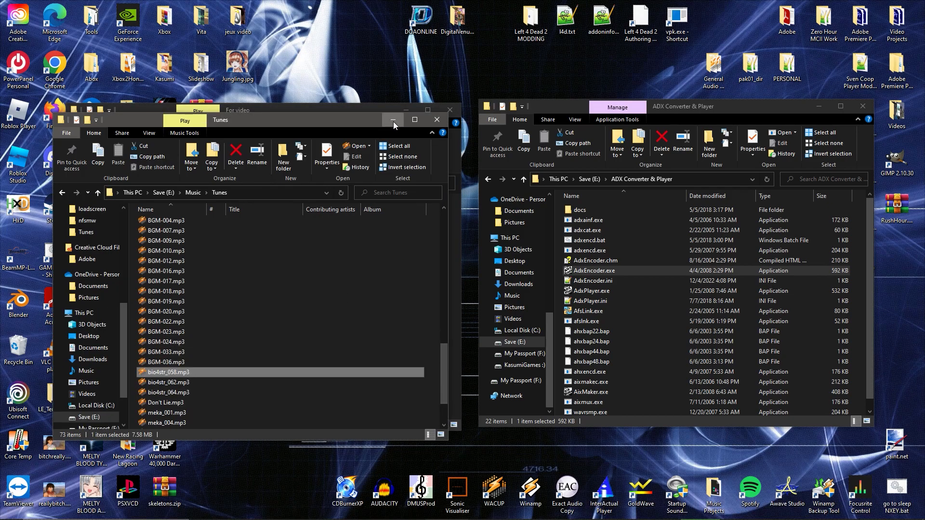
pyautogui.click(393, 120)
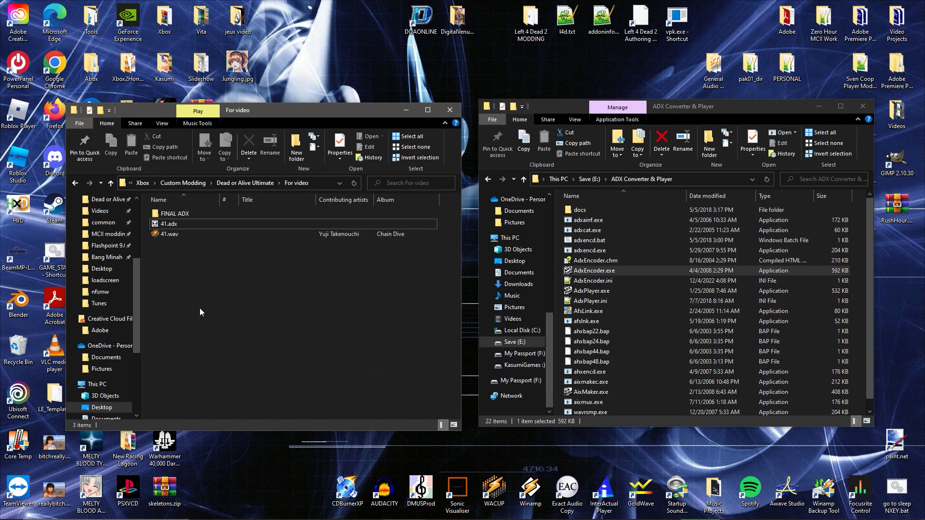
pyautogui.click(487, 512)
pyautogui.click(444, 511)
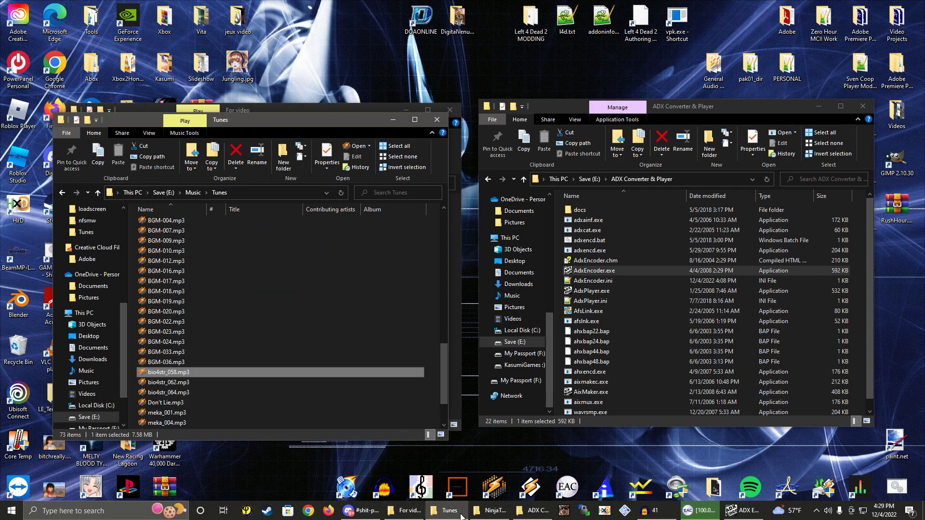
pyautogui.scroll(-2, 244, 348)
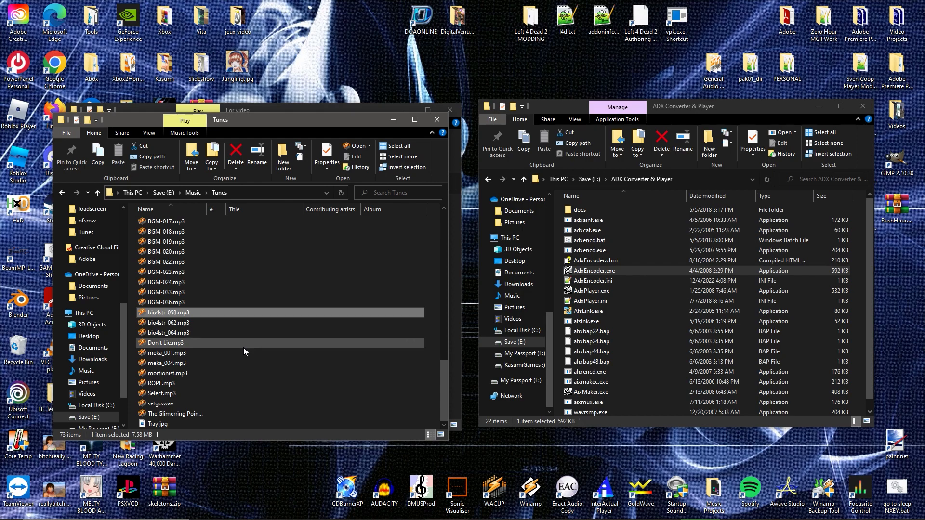
pyautogui.moveTo(290, 116); pyautogui.dragTo(702, 114)
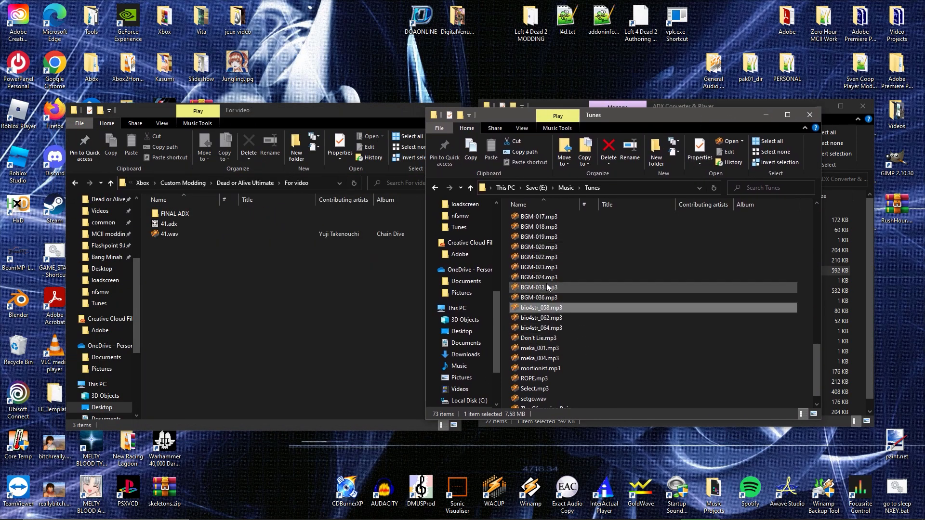
# Open BGM_00000016.mp3 from the Tunes folder in Audacity.
pyautogui.click(554, 299)
pyautogui.rightClick(559, 300)
pyautogui.click(535, 297)
pyautogui.scroll(10, 557, 311)
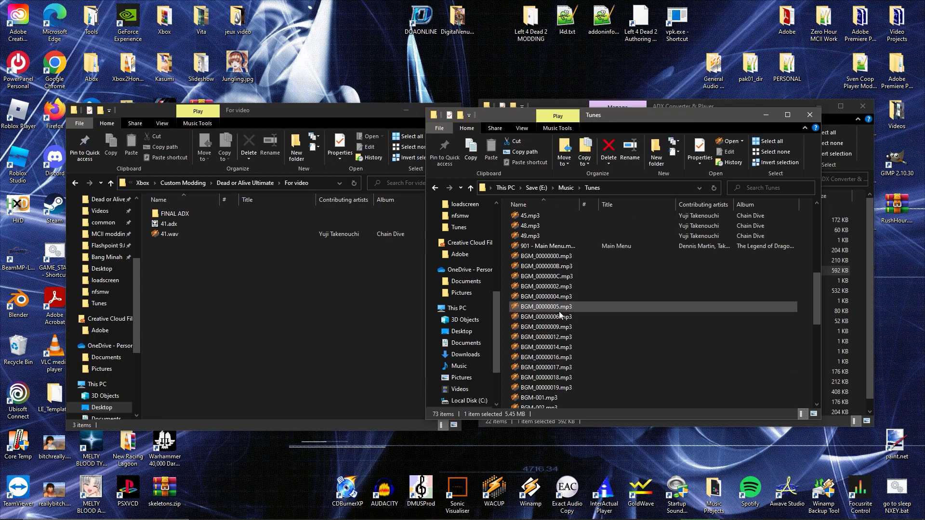
pyautogui.scroll(-1, 570, 312)
pyautogui.click(550, 333)
pyautogui.rightClick(549, 332)
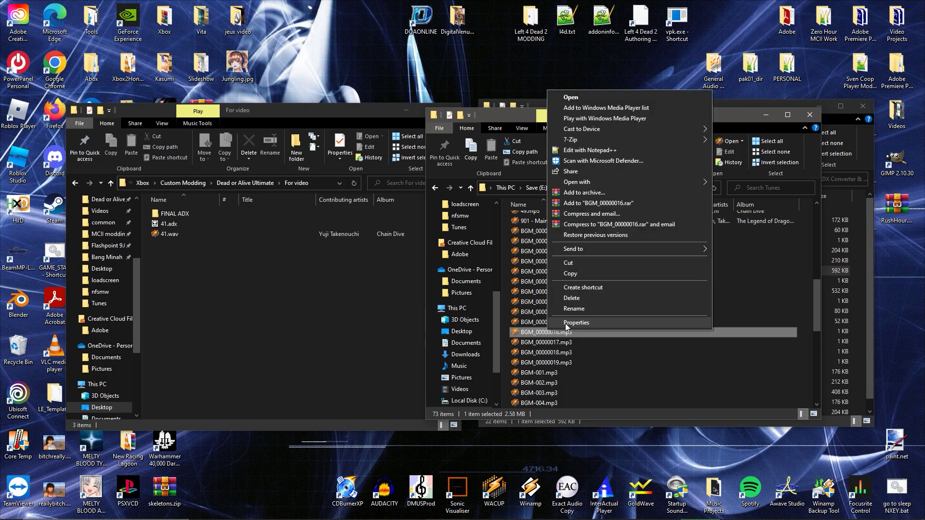
pyautogui.click(755, 194)
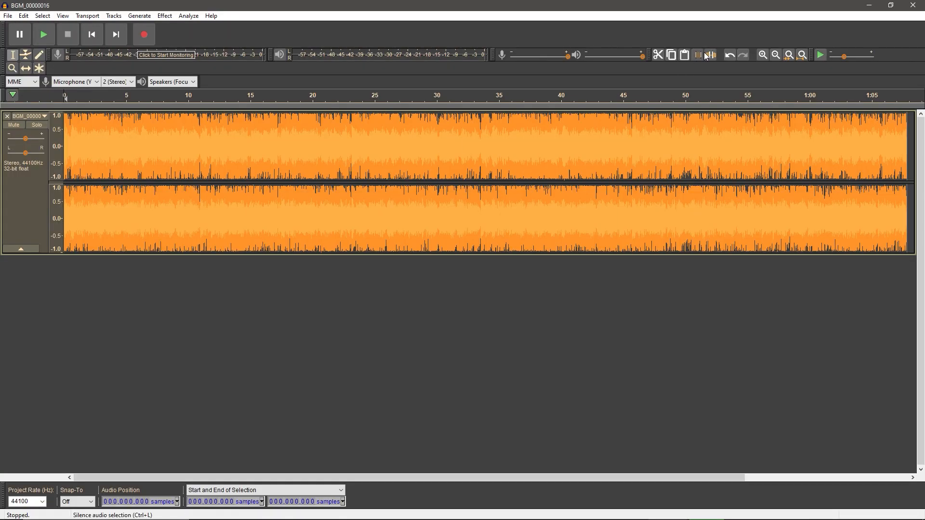
# Examine the very beginning of the BGM_00000016 waveform in close detail.
pyautogui.click(776, 55)
pyautogui.click(765, 55)
pyautogui.click(765, 54)
pyautogui.click(765, 55)
pyautogui.click(765, 54)
pyautogui.click(765, 54)
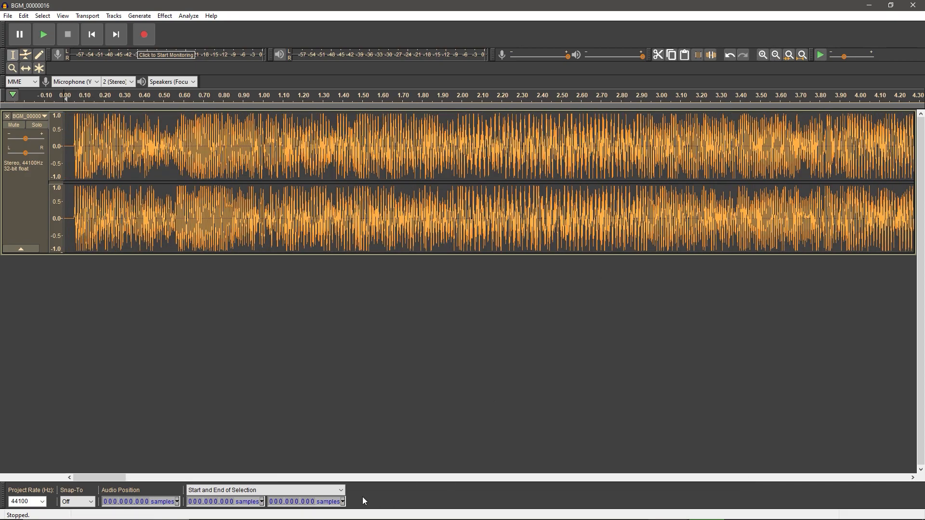
pyautogui.click(293, 479)
pyautogui.click(107, 477)
pyautogui.click(760, 56)
pyautogui.click(760, 56)
pyautogui.click(760, 56)
pyautogui.click(760, 56)
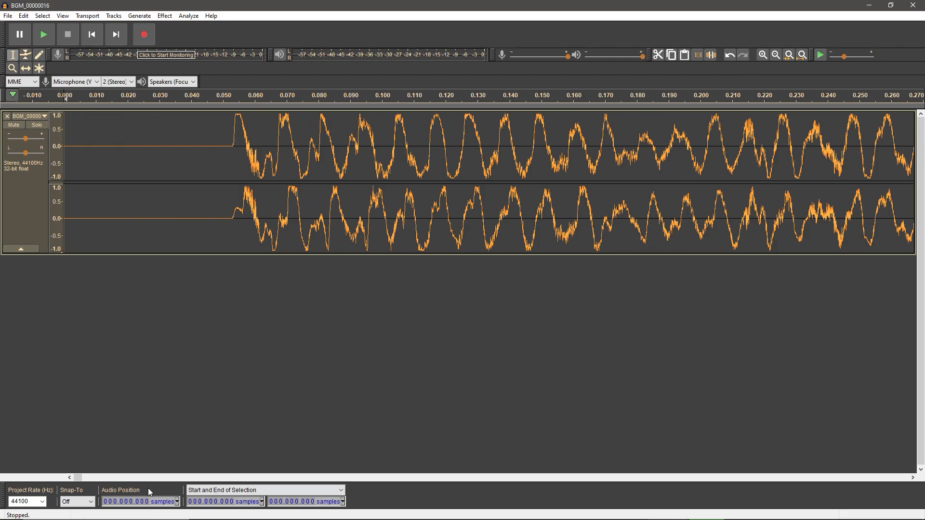
# Delete the leading silence before the first sound in the BGM_00000016 track and briefly play the result.
pyautogui.moveTo(65, 145); pyautogui.dragTo(233, 162)
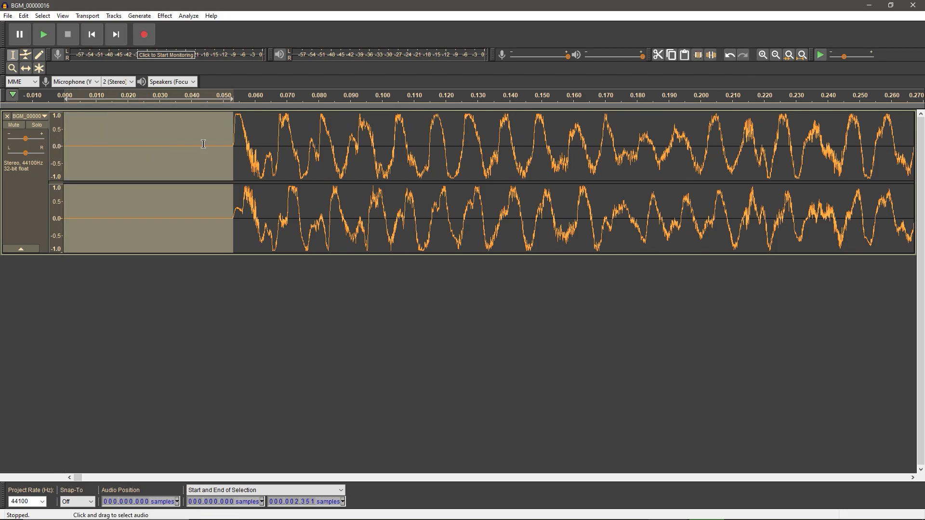
pyautogui.click(24, 16)
pyautogui.click(41, 62)
pyautogui.press('space')
pyautogui.click(68, 34)
# Select the entire BGM_00000016 track and play it in a loop to hear the transition from end to start.
pyautogui.click(775, 54)
pyautogui.click(776, 55)
pyautogui.click(776, 55)
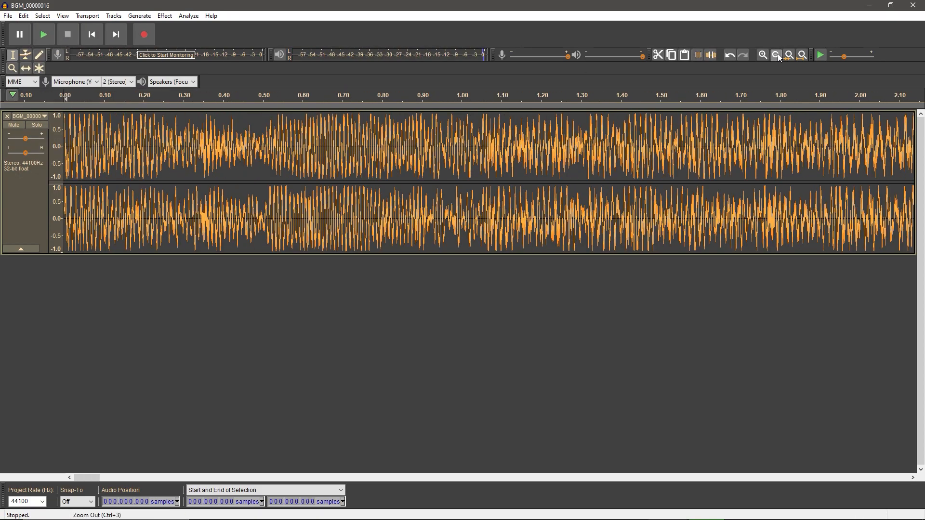
pyautogui.click(776, 55)
pyautogui.click(776, 55)
pyautogui.click(776, 55)
pyautogui.click(776, 55)
pyautogui.click(776, 55)
pyautogui.click(776, 55)
pyautogui.doubleClick(429, 166)
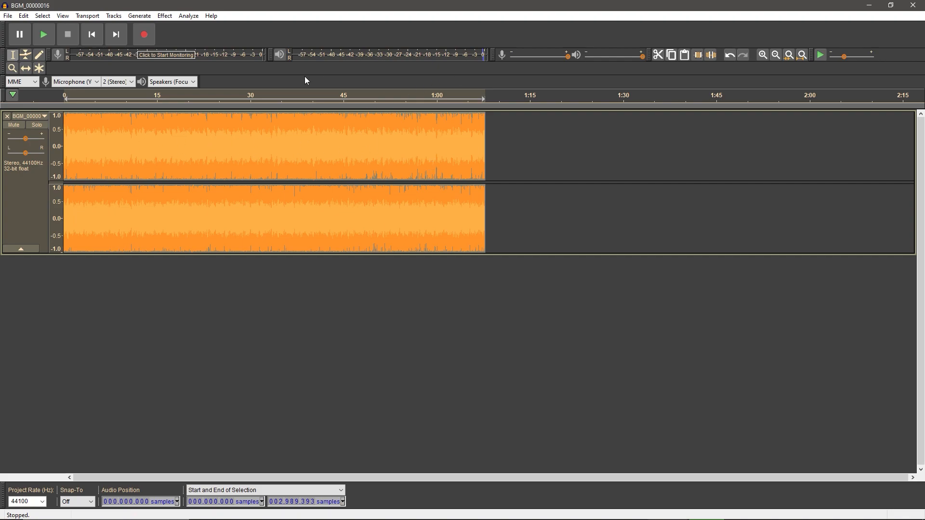
pyautogui.click(279, 54)
pyautogui.click(282, 65)
pyautogui.click(534, 194)
pyautogui.scroll(-1, 619, 60)
pyautogui.hotkey('shift', 'space')
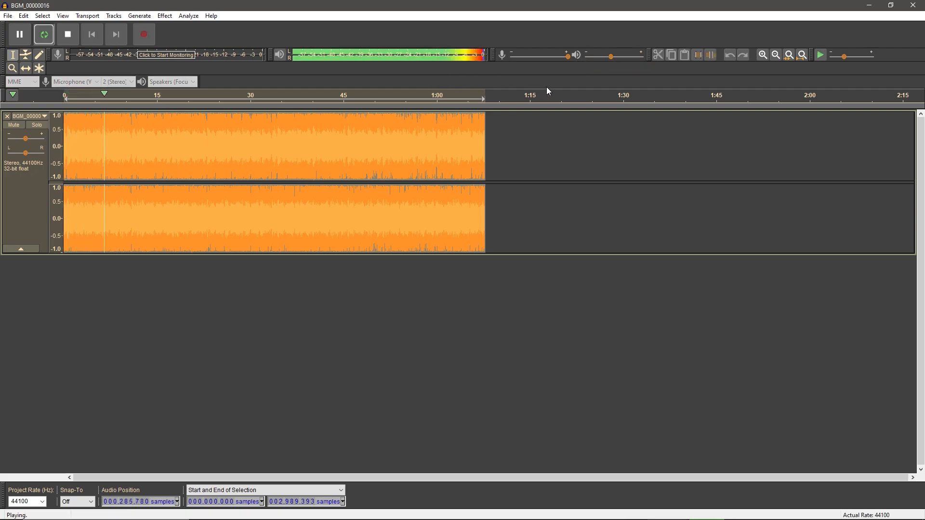
# Raise the playback volume slightly during the looped playback and stop it.
pyautogui.click(619, 57)
pyautogui.moveTo(618, 57); pyautogui.dragTo(615, 58)
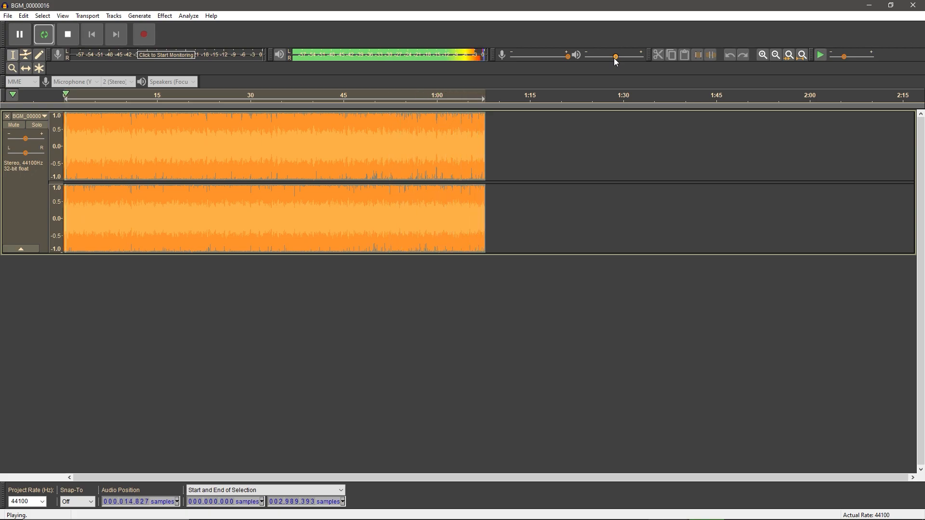
pyautogui.press('space')
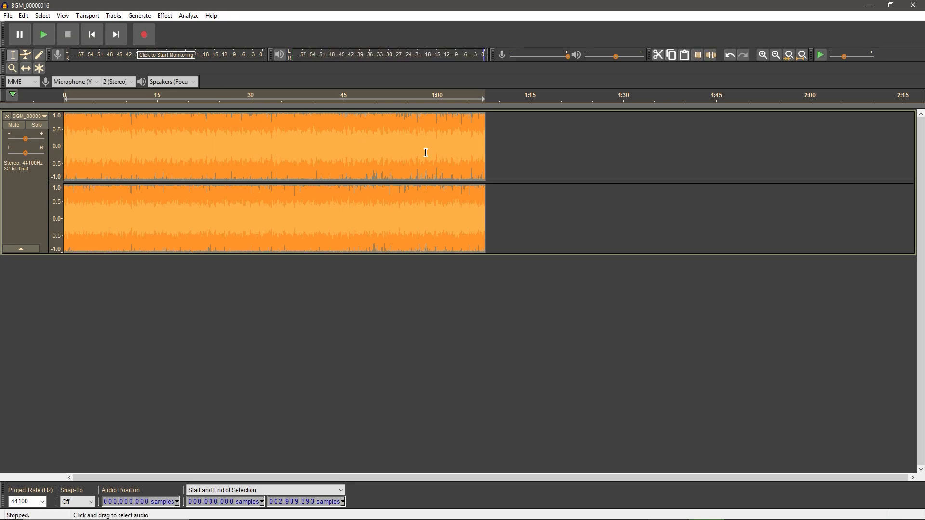
# Delete the trailing silence after the last sound at the end of the BGM_00000016 track.
pyautogui.click(481, 138)
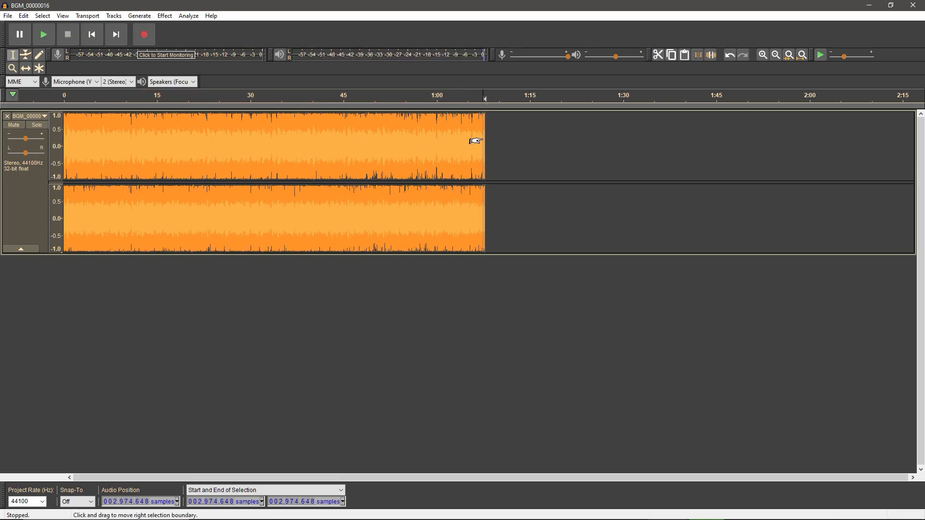
pyautogui.click(763, 54)
pyautogui.click(763, 54)
pyautogui.click(764, 55)
pyautogui.click(763, 54)
pyautogui.click(763, 54)
pyautogui.click(545, 145)
pyautogui.moveTo(750, 169); pyautogui.dragTo(733, 169)
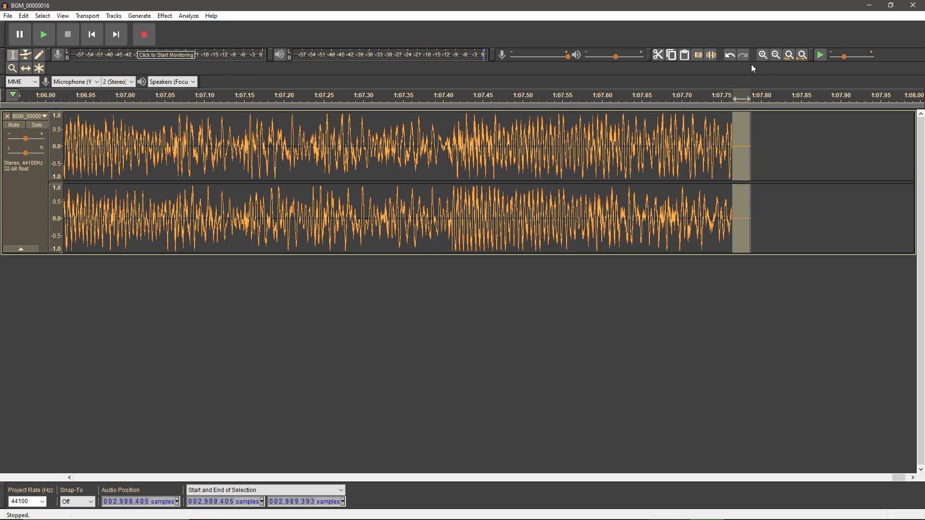
pyautogui.click(762, 54)
pyautogui.click(762, 54)
pyautogui.click(762, 54)
pyautogui.click(762, 55)
pyautogui.click(763, 54)
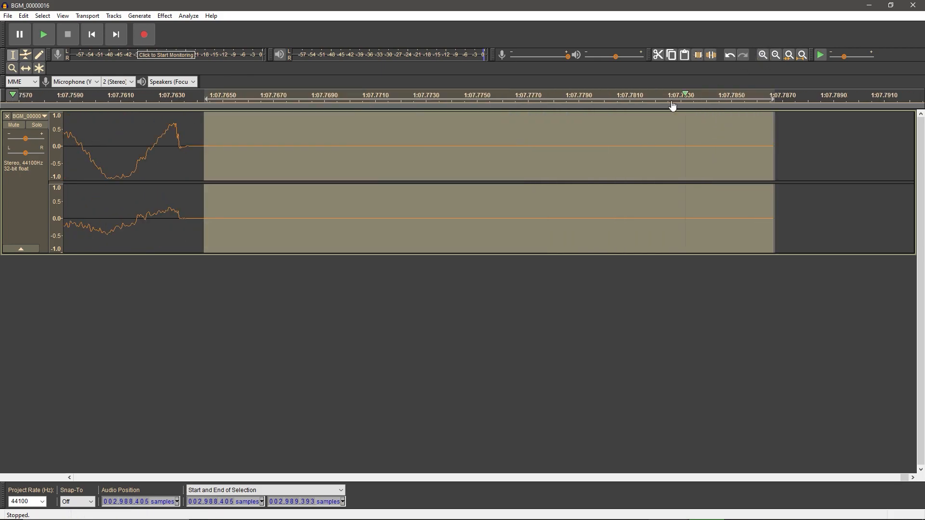
pyautogui.moveTo(206, 165); pyautogui.dragTo(195, 164)
pyautogui.click(24, 16)
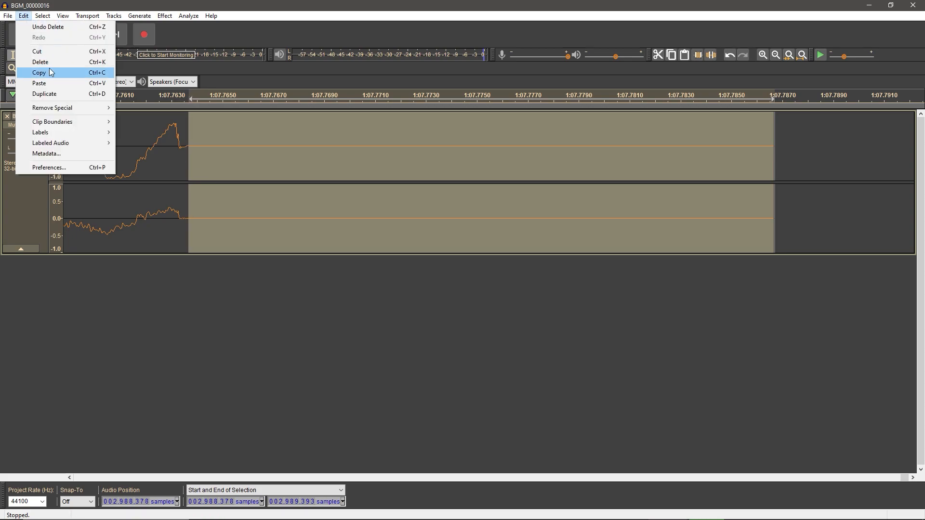
pyautogui.click(29, 62)
# Select the whole trimmed track, listen to its loop transition in looped playback, and stop it.
pyautogui.doubleClick(145, 180)
pyautogui.hotkey('shift', 'space')
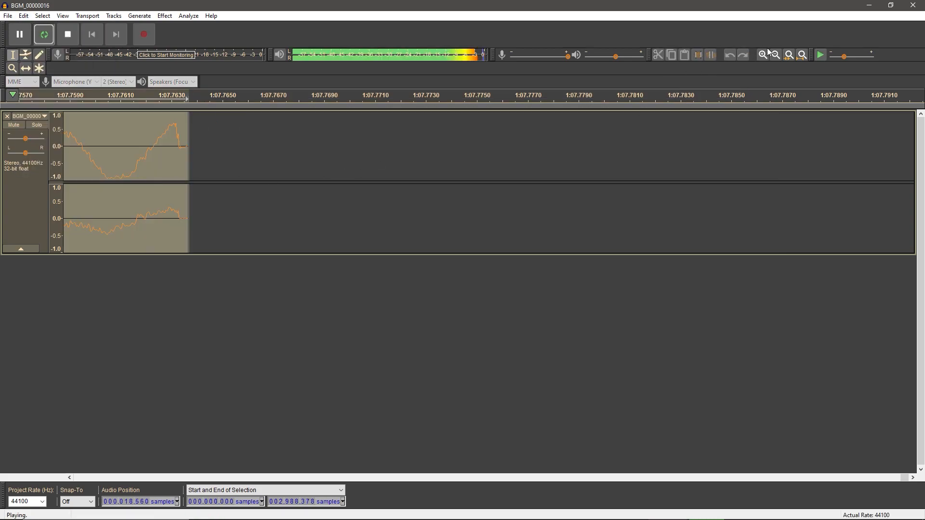
pyautogui.click(776, 55)
pyautogui.click(775, 56)
pyautogui.click(775, 56)
pyautogui.click(776, 55)
pyautogui.click(776, 55)
pyautogui.click(776, 55)
pyautogui.click(776, 56)
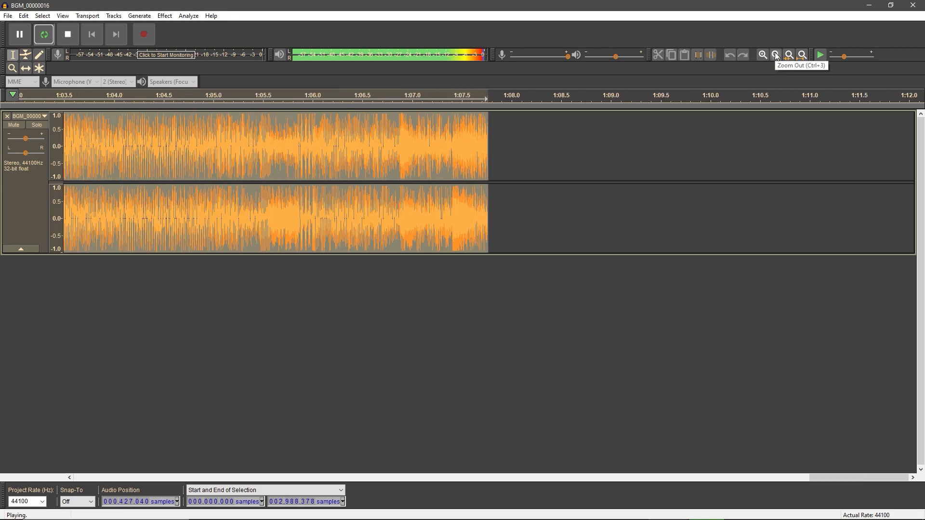
pyautogui.click(775, 55)
pyautogui.click(776, 56)
pyautogui.click(776, 55)
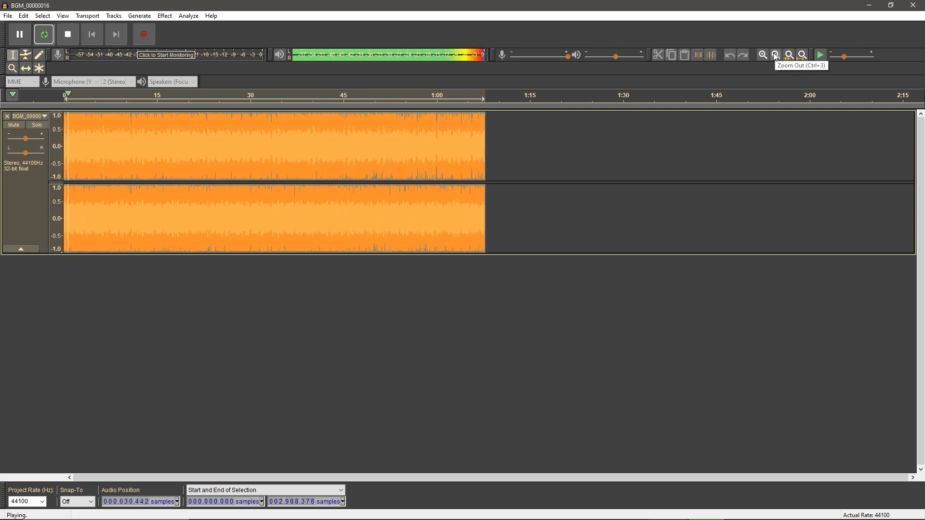
pyautogui.click(76, 38)
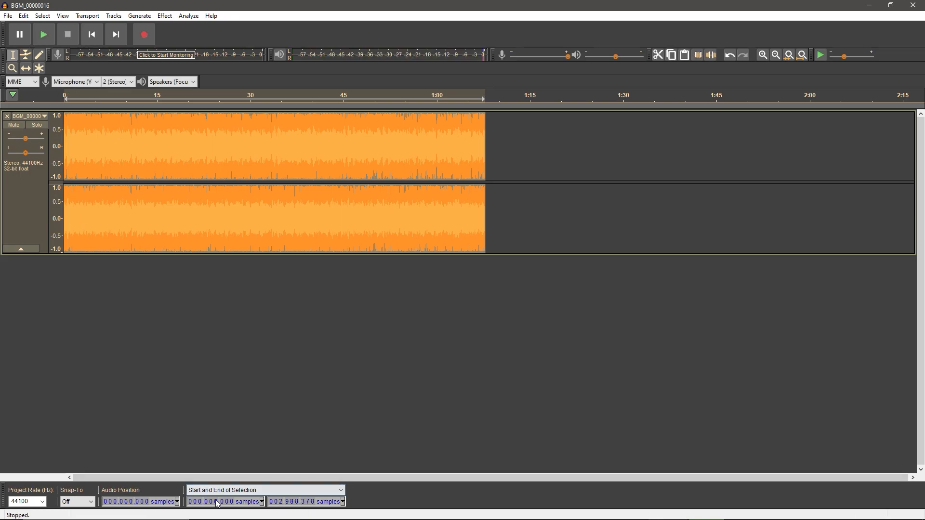
# Export the trimmed track as BGM_00000016.wav to the For video folder with empty metadata tags.
pyautogui.click(8, 16)
pyautogui.moveTo(45, 95)
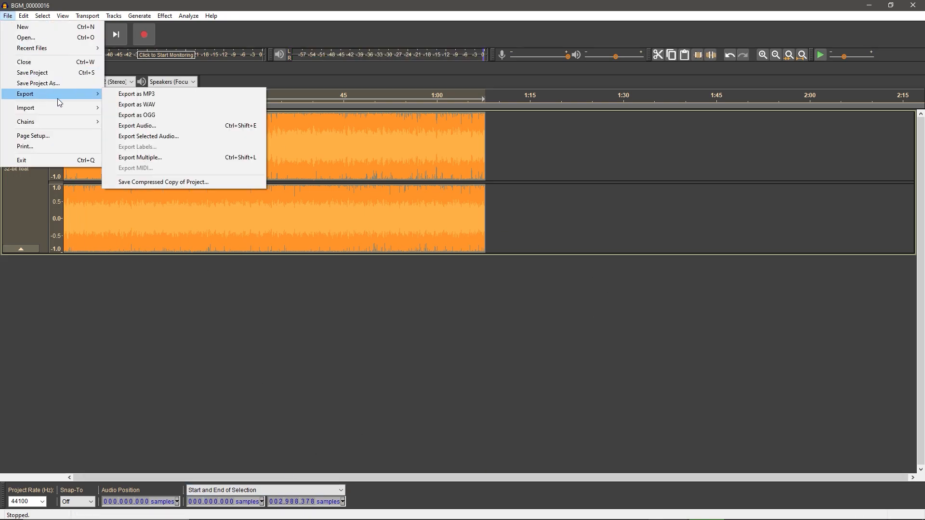
pyautogui.click(157, 105)
pyautogui.click(752, 227)
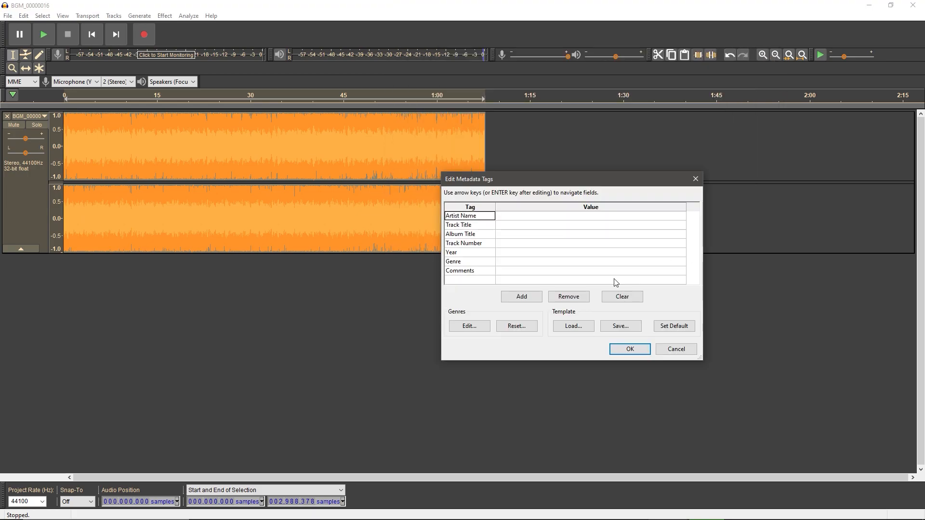
pyautogui.click(622, 349)
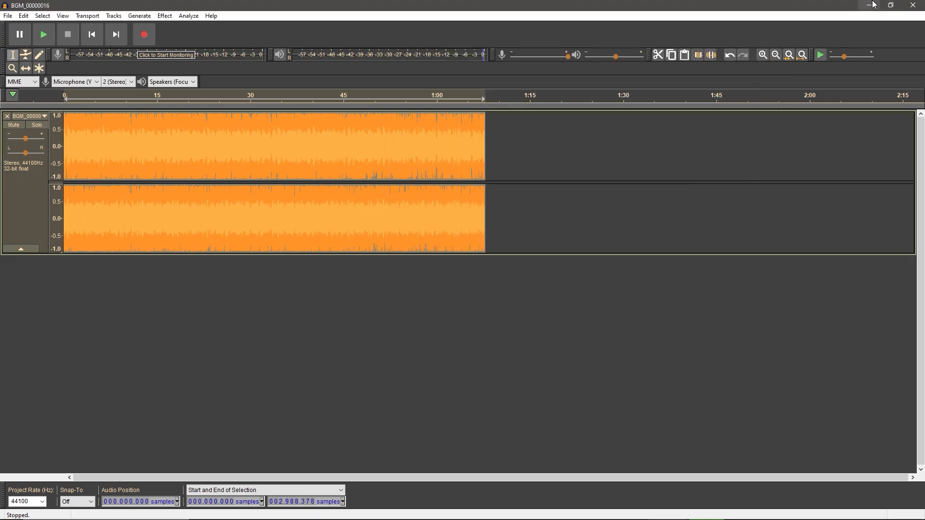
# Play the beginning of the trimmed track to check its level, stop playback, and minimize Audacity.
pyautogui.click(44, 34)
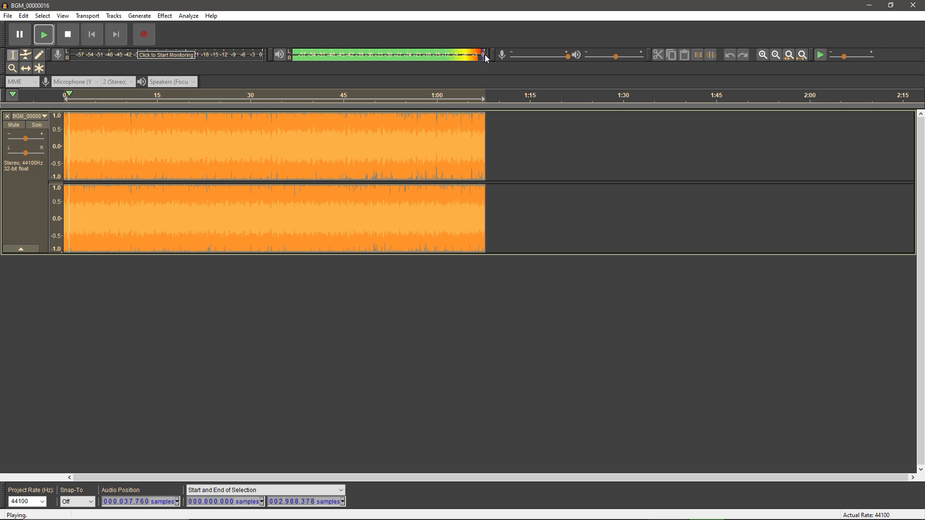
pyautogui.click(68, 34)
pyautogui.click(870, 5)
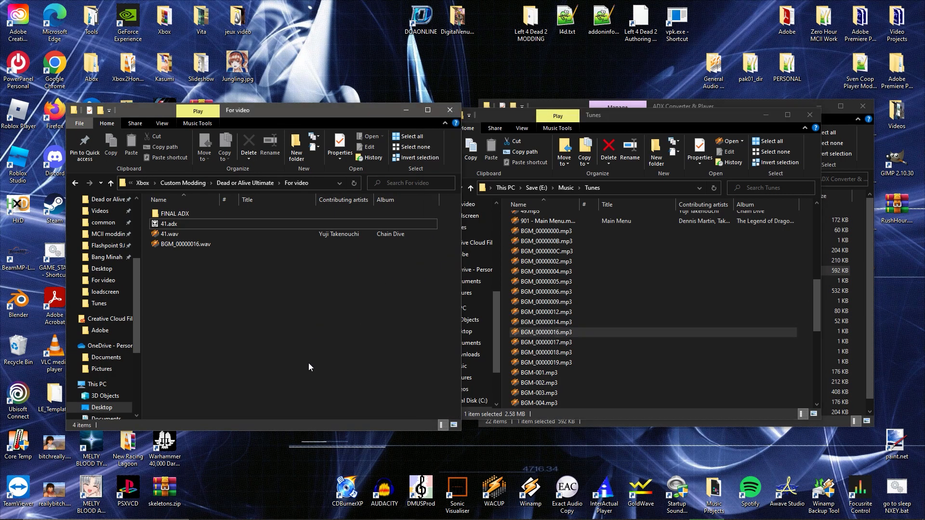
# Search Windows for Adobe Audition 2023 and launch it.
pyautogui.click(159, 511)
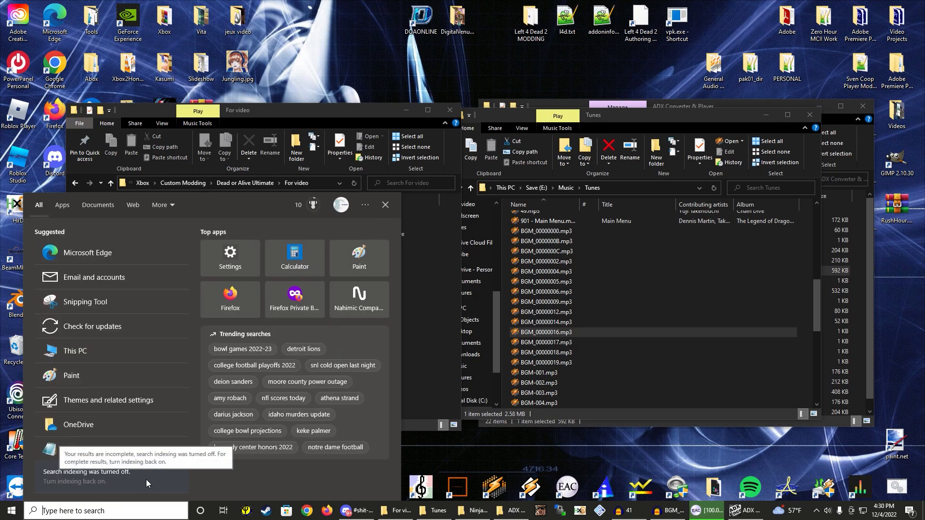
pyautogui.write('adobe audi')
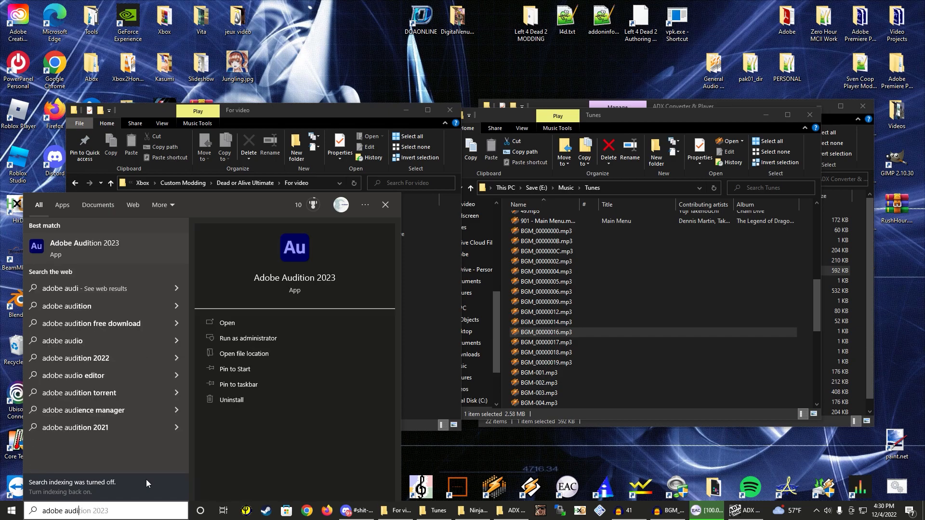
pyautogui.press('Return')
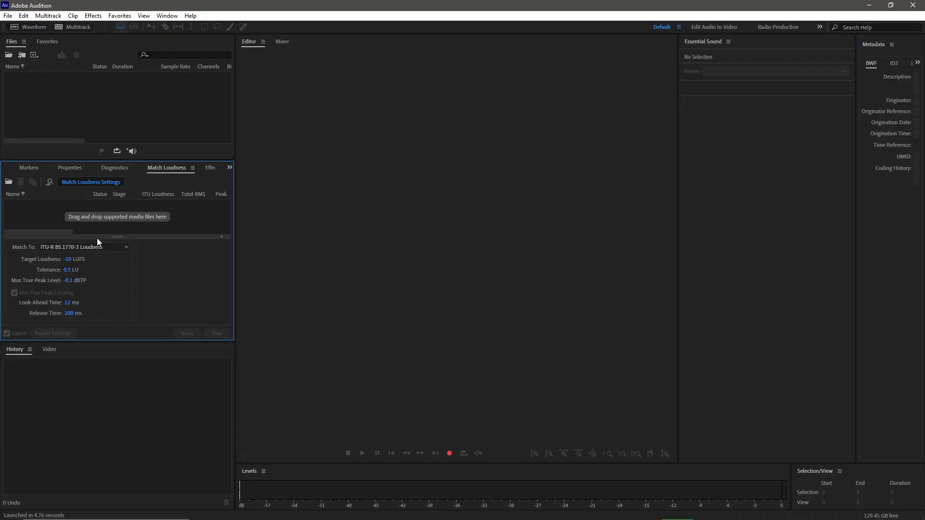
# Bring the For video folder over Adobe Audition and import 41.wav and BGM_00000016.wav into its file list.
pyautogui.click(434, 510)
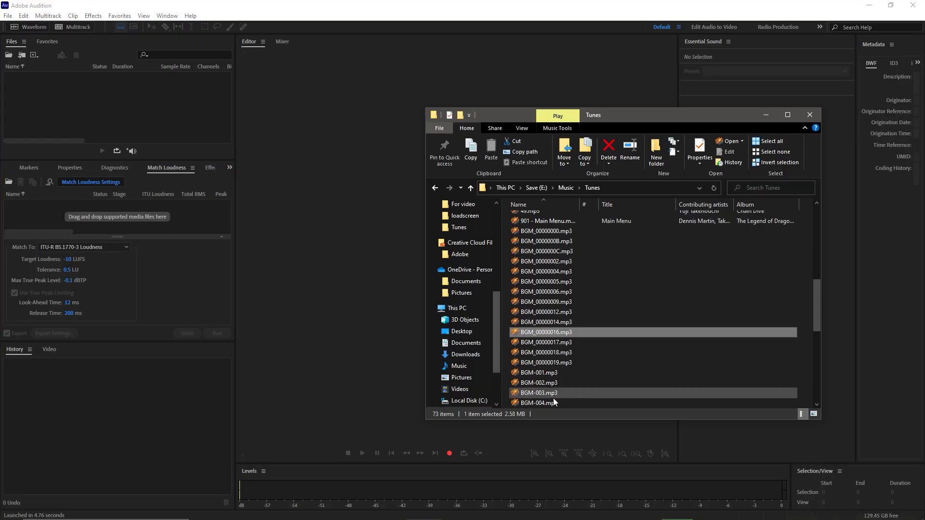
pyautogui.click(425, 511)
pyautogui.click(495, 513)
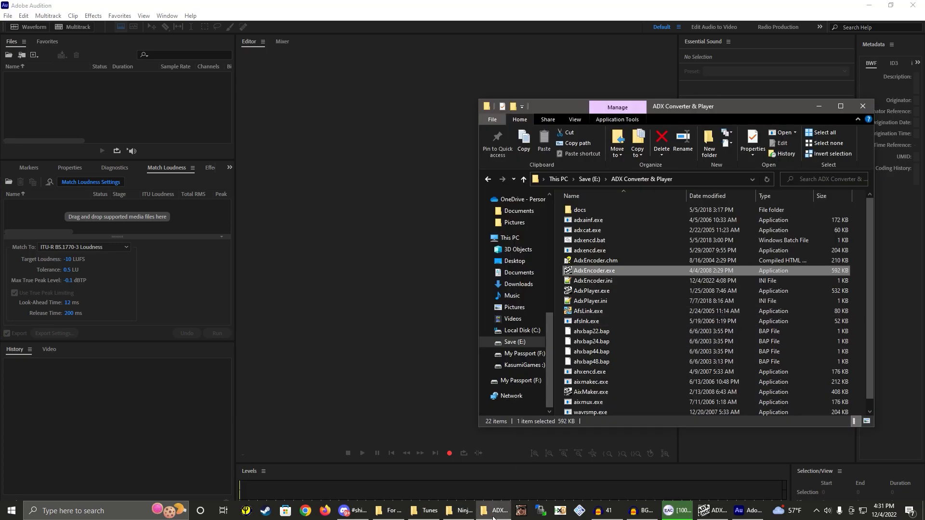
pyautogui.click(496, 513)
pyautogui.click(391, 510)
pyautogui.moveTo(240, 114); pyautogui.dragTo(524, 116)
pyautogui.moveTo(476, 331); pyautogui.dragTo(469, 234)
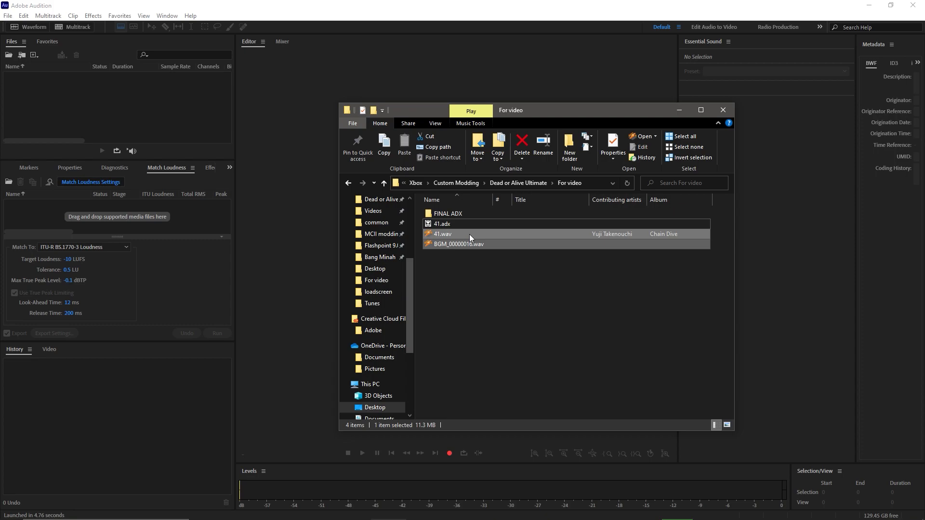
pyautogui.keyDown('ctrl'); pyautogui.click(476, 247); pyautogui.keyUp('ctrl')
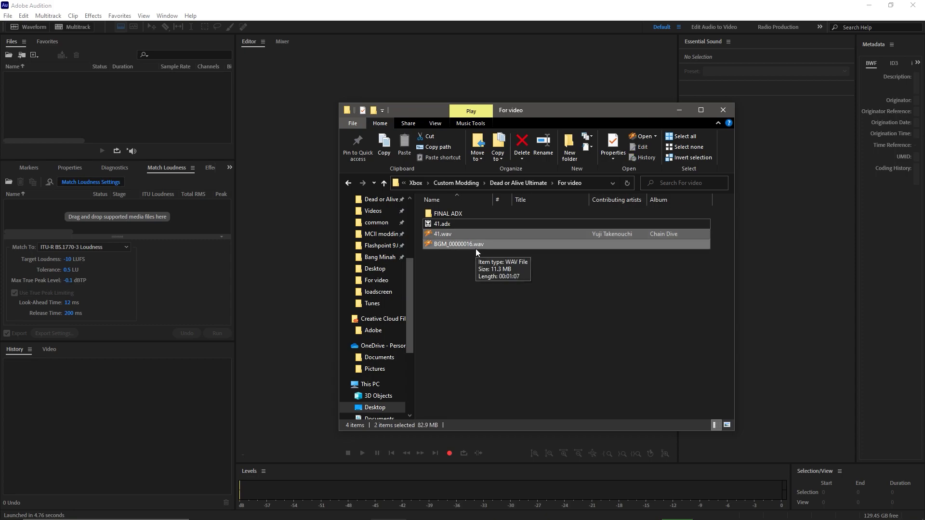
pyautogui.moveTo(466, 241); pyautogui.dragTo(112, 115)
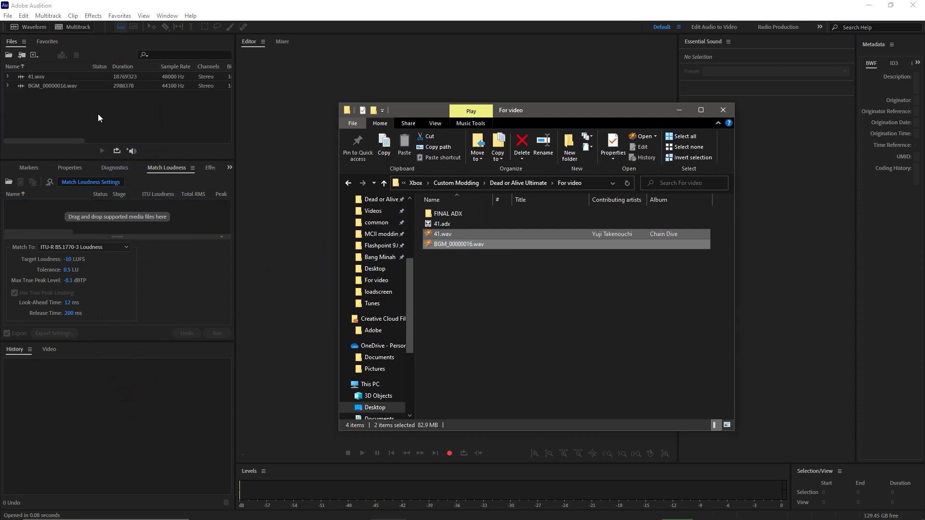
# Add 41.wav and BGM_00000016.wav to the Match Loudness batch and keep its settings in view.
pyautogui.moveTo(467, 239); pyautogui.dragTo(200, 245)
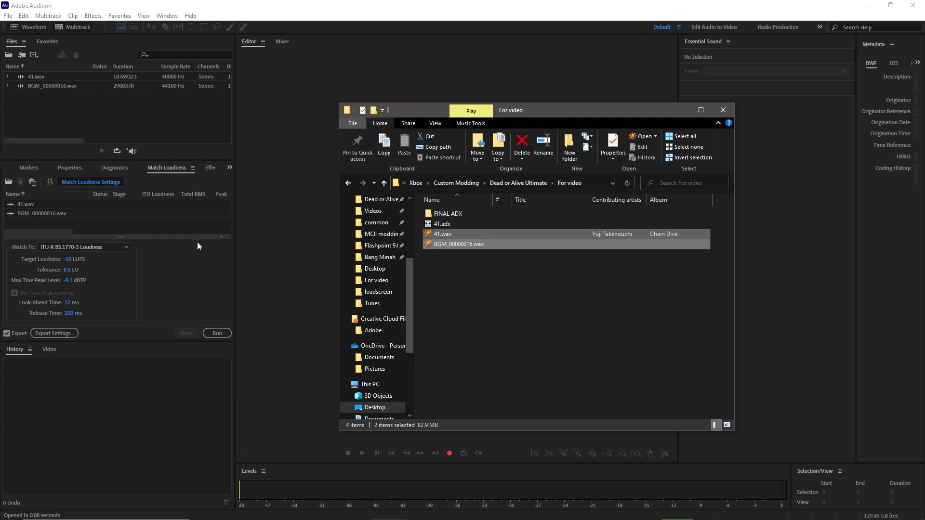
pyautogui.click(116, 231)
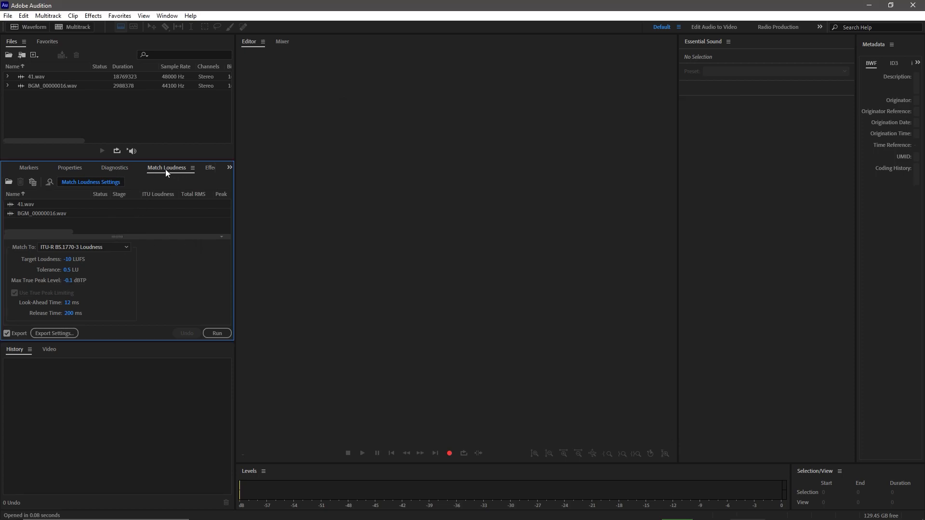
pyautogui.click(12, 164)
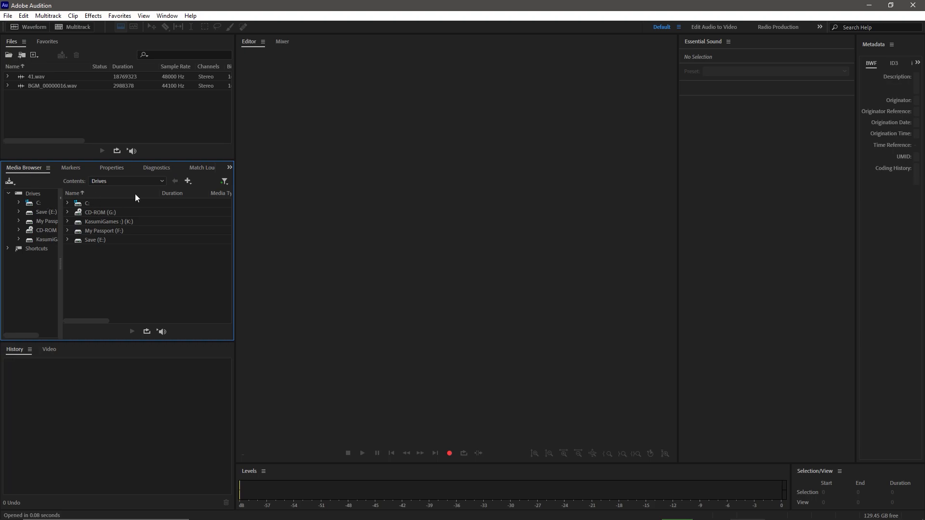
pyautogui.click(199, 167)
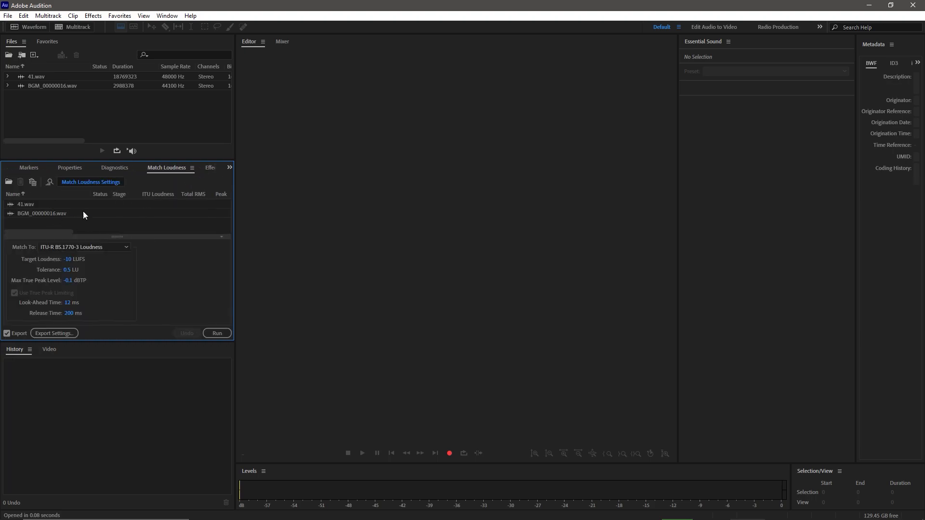
# Review the available loudness matching standards, keeping ITU-R BS.1770-3 Loudness.
pyautogui.click(75, 248)
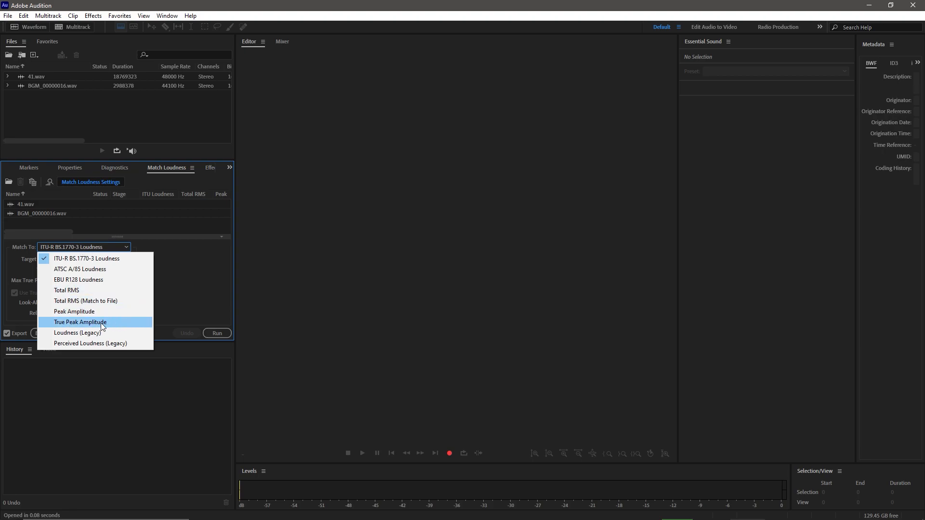
pyautogui.click(176, 261)
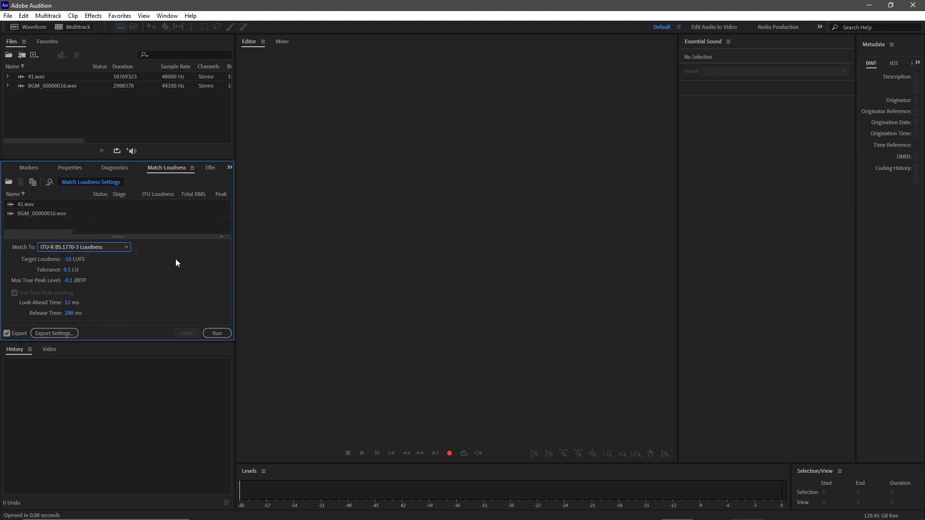
pyautogui.click(96, 248)
pyautogui.click(139, 255)
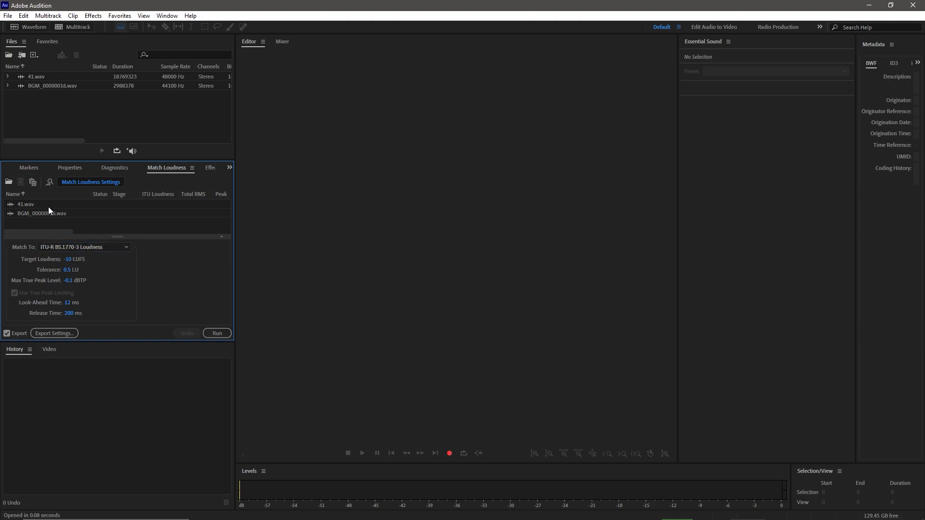
# Open the Match Loudness export settings and browse to the For video folder inside Dead or Alive Ultimate for the export location.
pyautogui.click(52, 334)
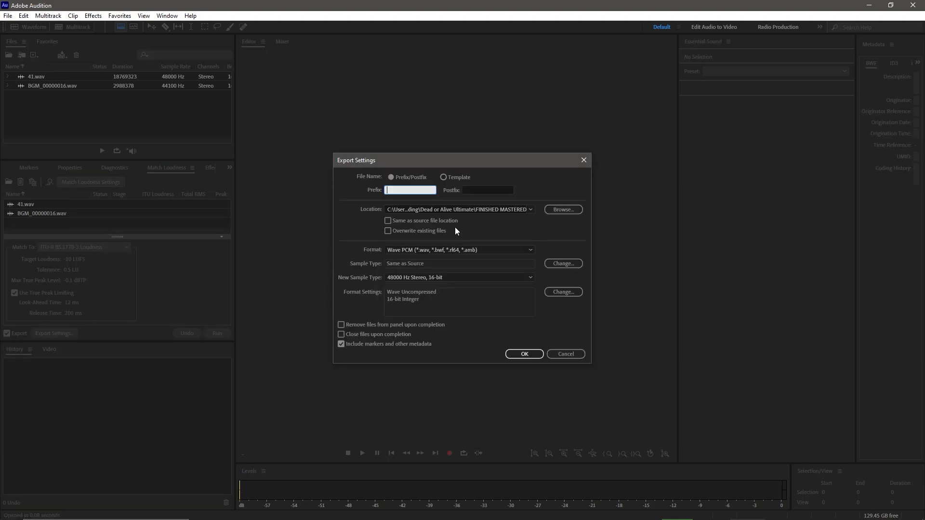
pyautogui.click(530, 209)
pyautogui.click(531, 211)
pyautogui.click(558, 212)
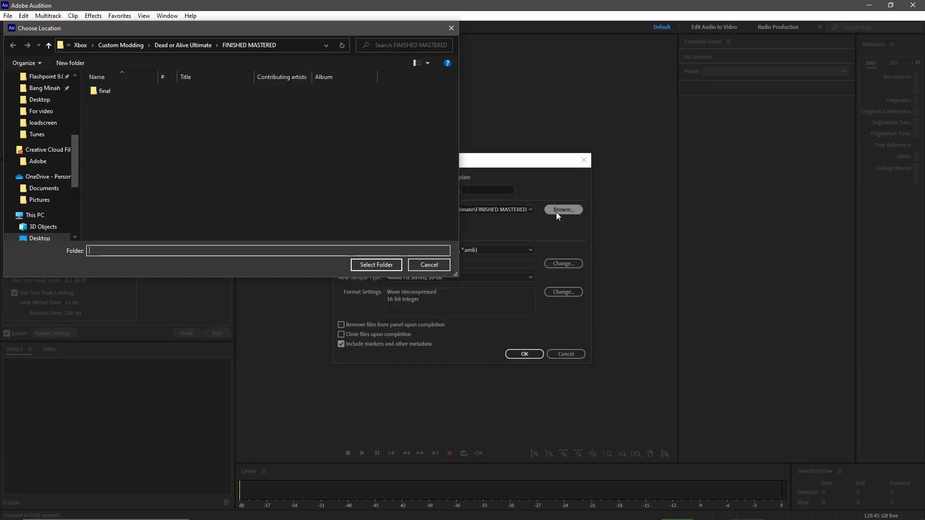
pyautogui.click(186, 46)
pyautogui.doubleClick(121, 190)
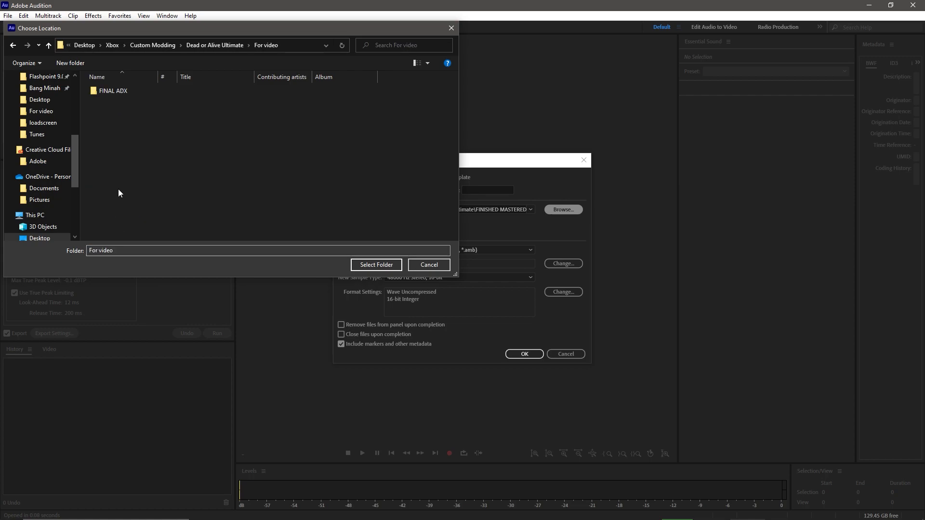
# Create a folder named mastered inside For video and confirm it as the export location.
pyautogui.rightClick(168, 169)
pyautogui.moveTo(207, 268)
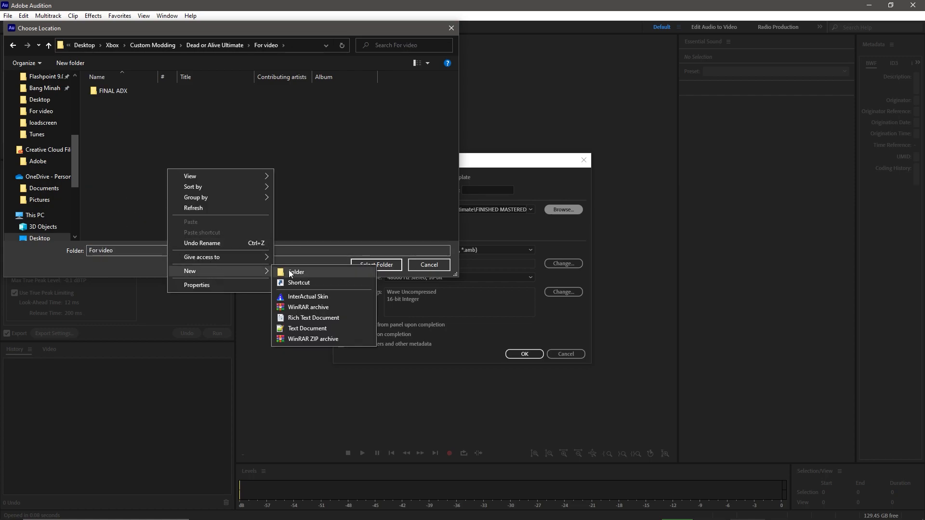
pyautogui.click(289, 272)
pyautogui.write('mastered')
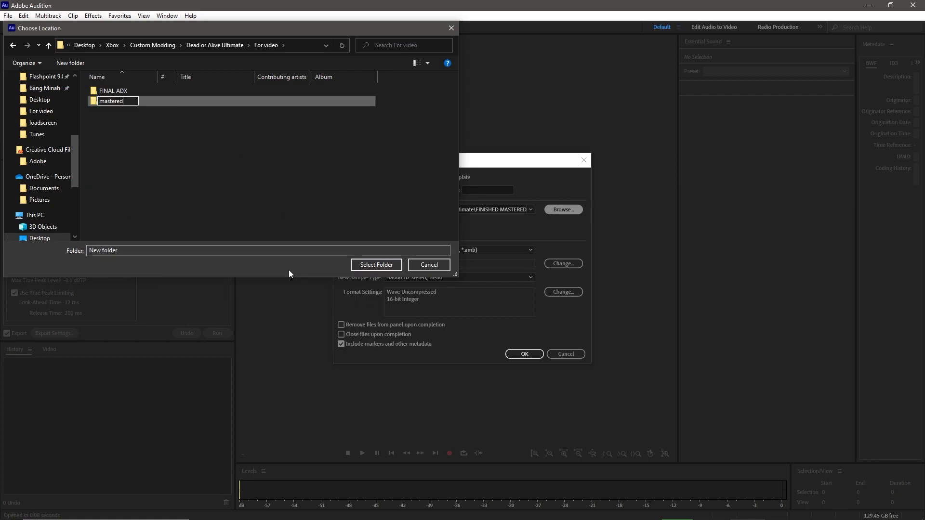
pyautogui.press('Return')
pyautogui.doubleClick(130, 100)
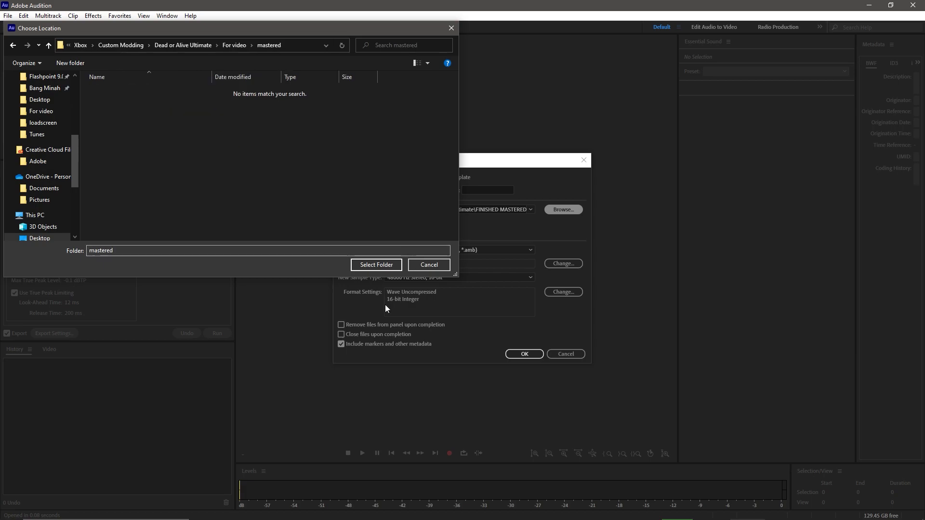
pyautogui.click(376, 265)
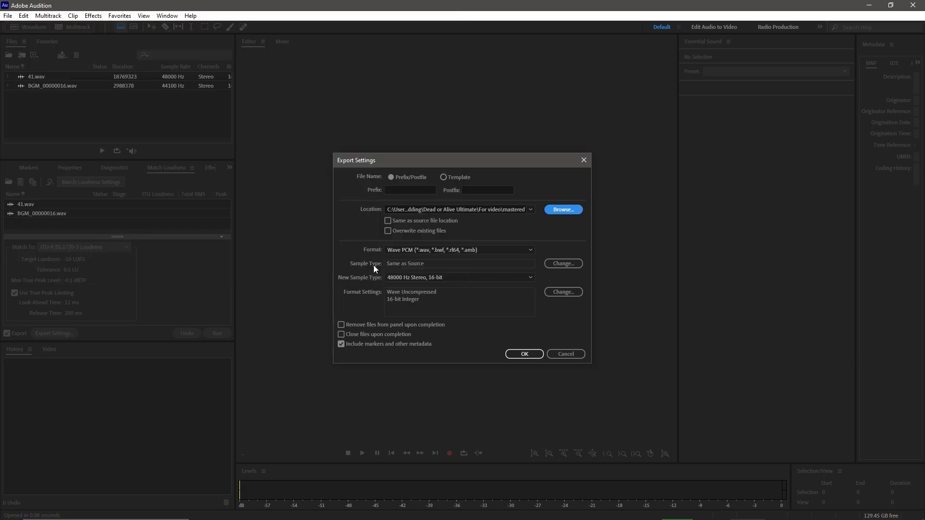
pyautogui.click(518, 355)
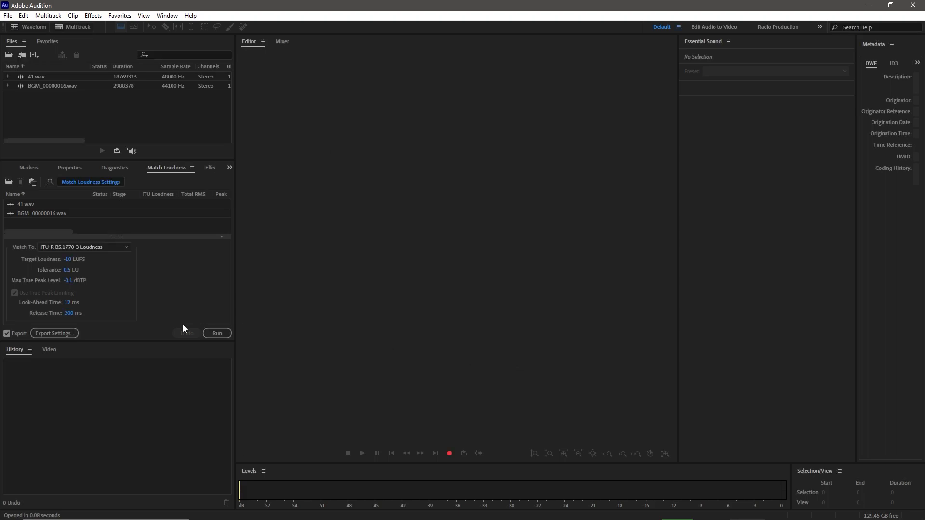
# Run Match Loudness on 41.wav and BGM_00000016.wav and review the loudness and peak values of both files.
pyautogui.click(219, 334)
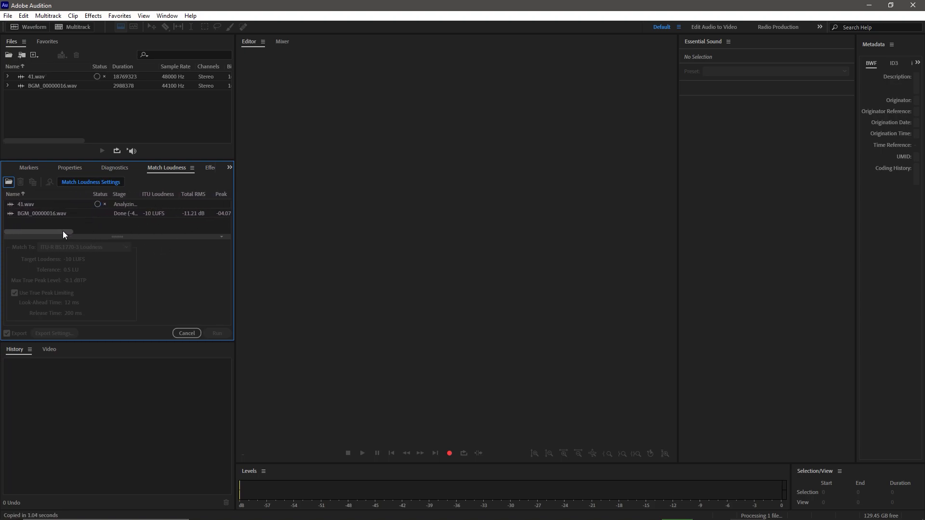
pyautogui.moveTo(68, 230); pyautogui.dragTo(95, 232)
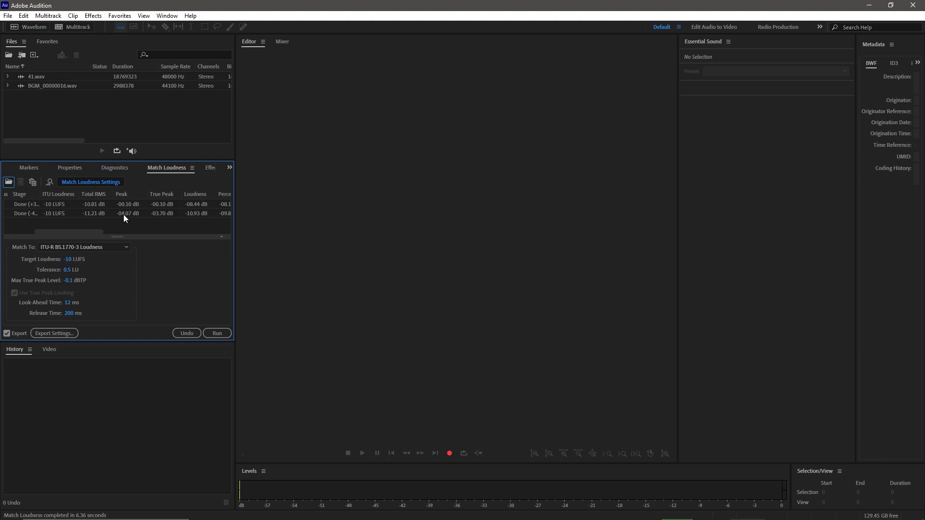
pyautogui.moveTo(87, 231); pyautogui.dragTo(54, 231)
# Switch to File Explorer and open the mastered folder inside For video to check for the exported WAV files.
pyautogui.moveTo(493, 503)
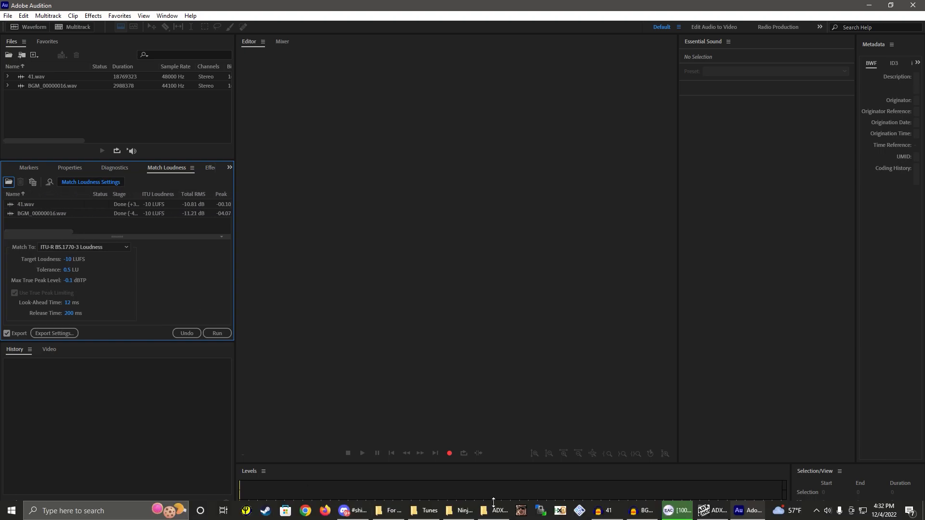
pyautogui.click(428, 513)
pyautogui.click(426, 513)
pyautogui.click(395, 513)
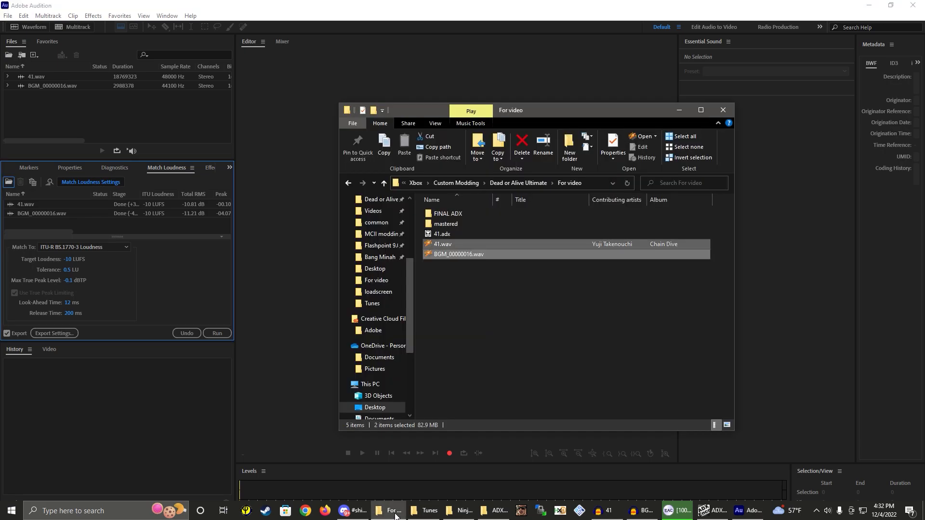
pyautogui.click(443, 252)
pyautogui.doubleClick(454, 224)
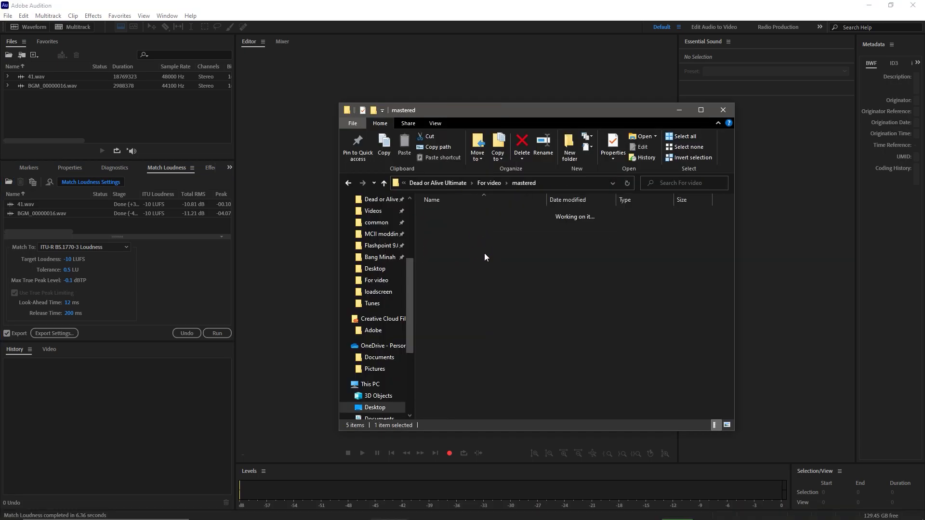
pyautogui.click(448, 213)
pyautogui.moveTo(692, 512)
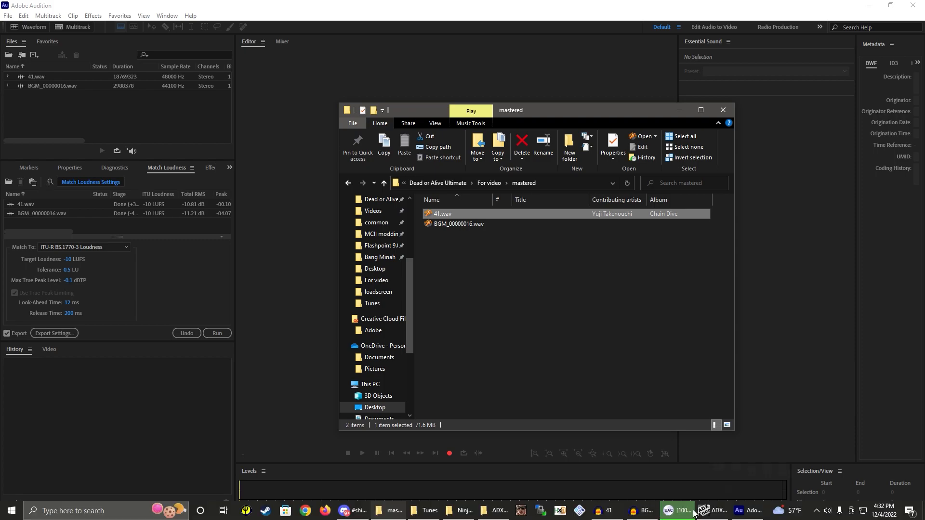
# Play the mastered BGM_00000016.wav in WACUP for a few seconds and pause it.
pyautogui.doubleClick(459, 224)
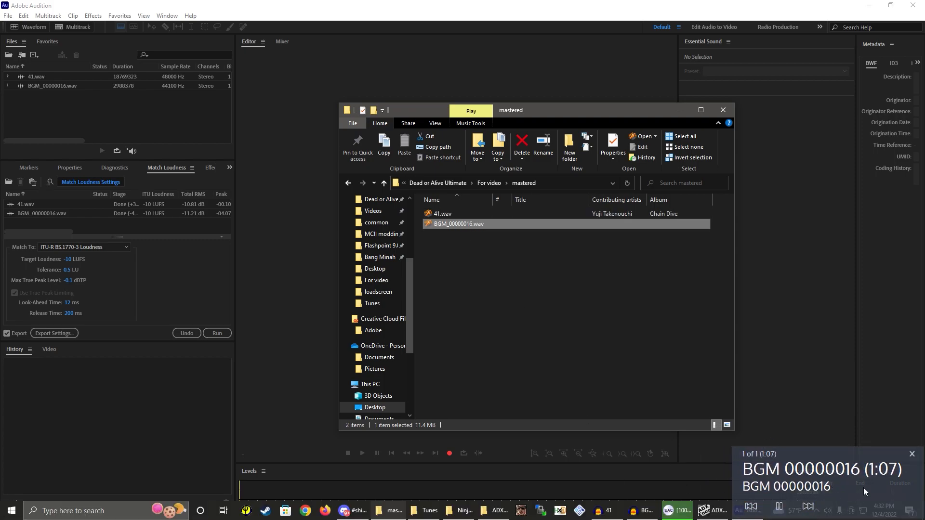
pyautogui.click(816, 511)
pyautogui.click(827, 473)
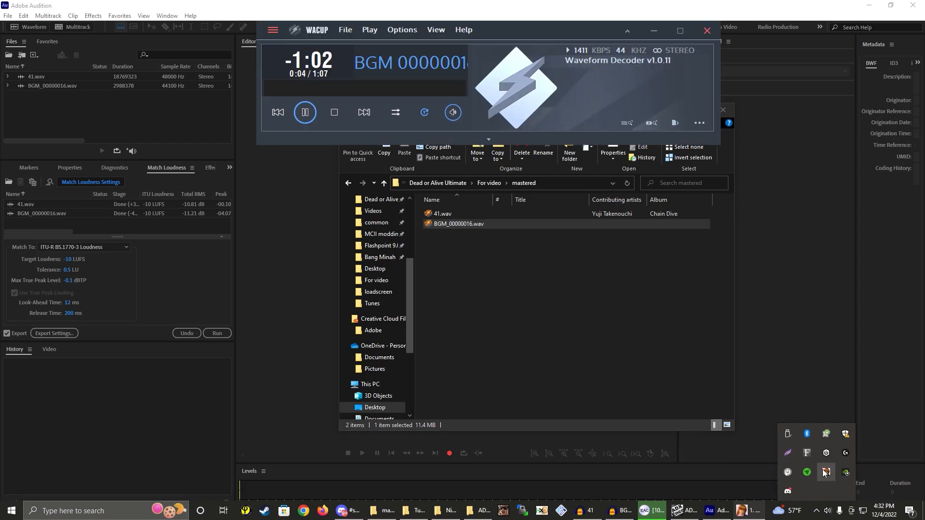
pyautogui.click(305, 113)
pyautogui.click(523, 270)
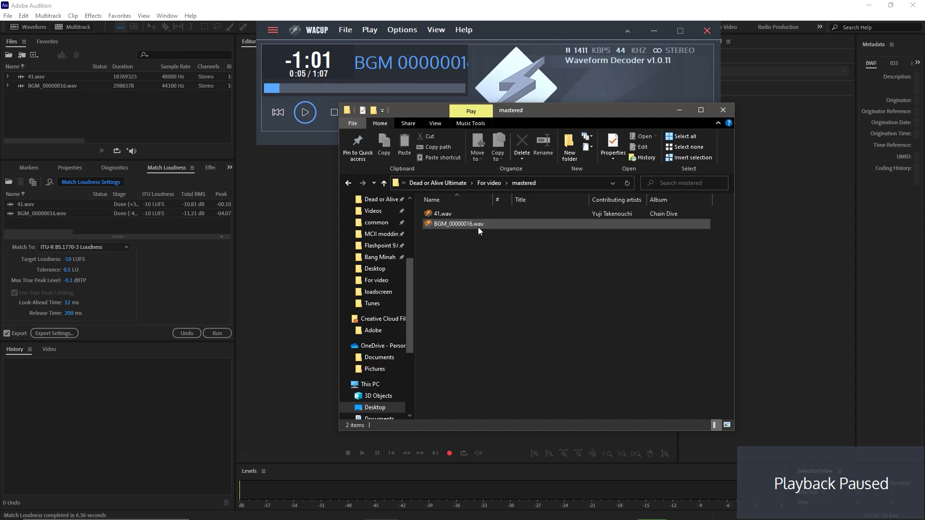
# Play the mastered 41.wav from about 1:58 to compare its loudness, and pause it.
pyautogui.doubleClick(443, 214)
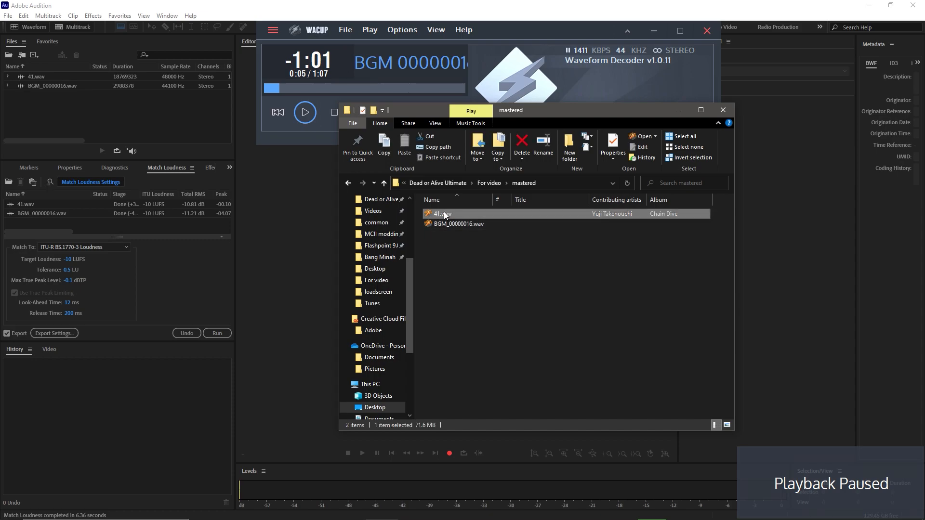
pyautogui.click(325, 89)
pyautogui.click(305, 113)
pyautogui.click(535, 265)
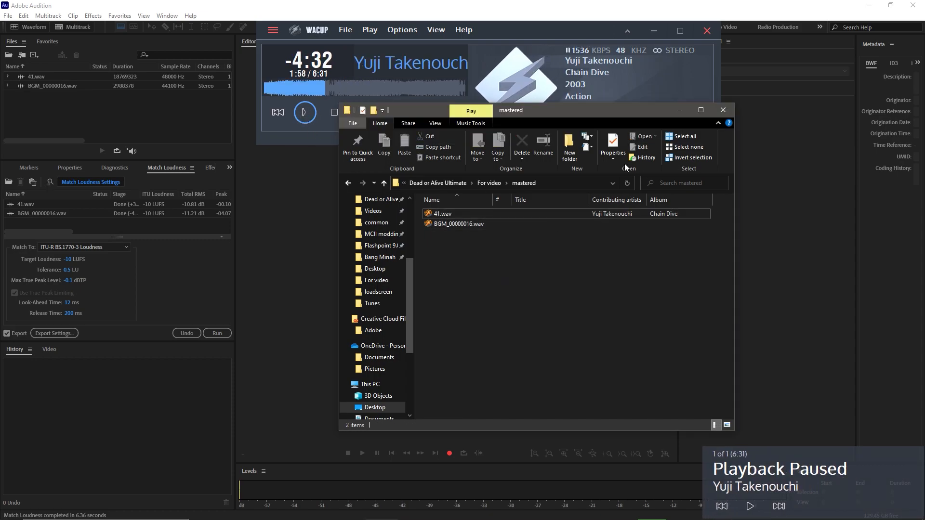
# Return File Explorer to the For video folder, switch to the 41 project in Audacity, and listen briefly to its selected section.
pyautogui.click(489, 183)
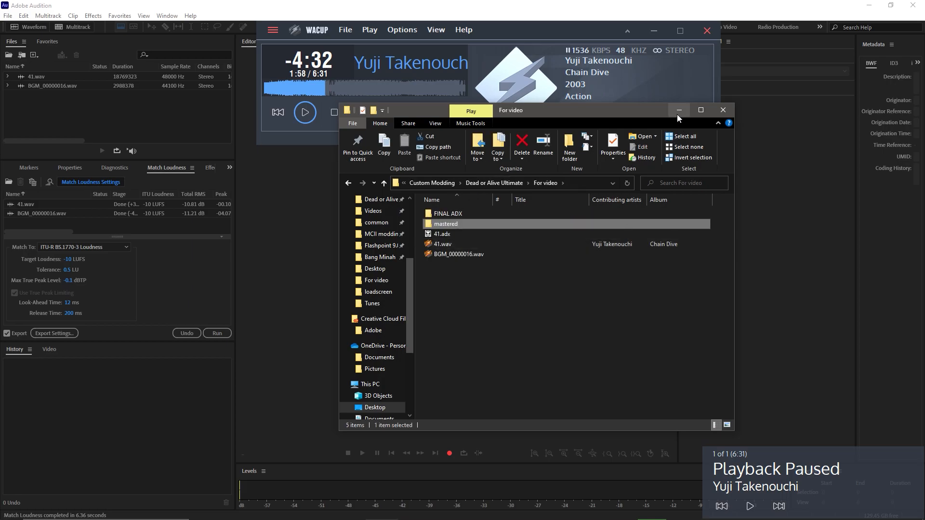
pyautogui.moveTo(612, 516)
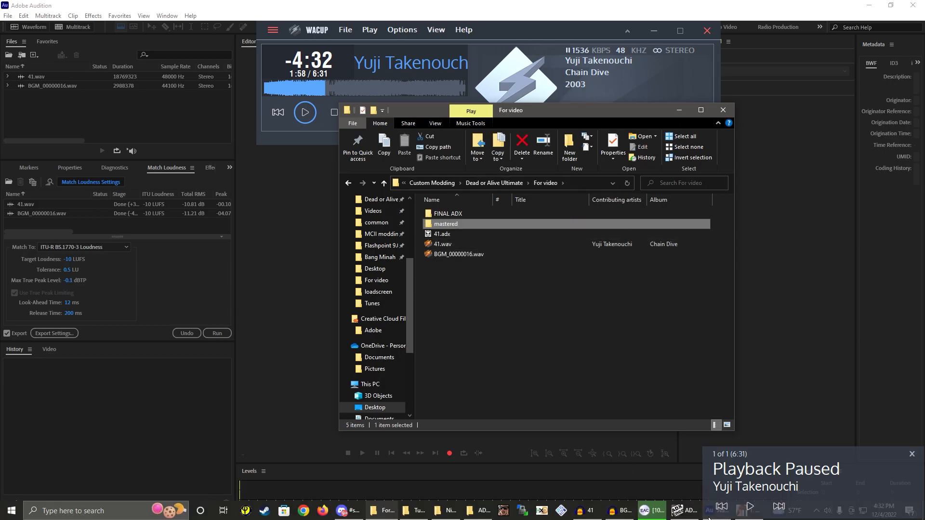
pyautogui.click(602, 515)
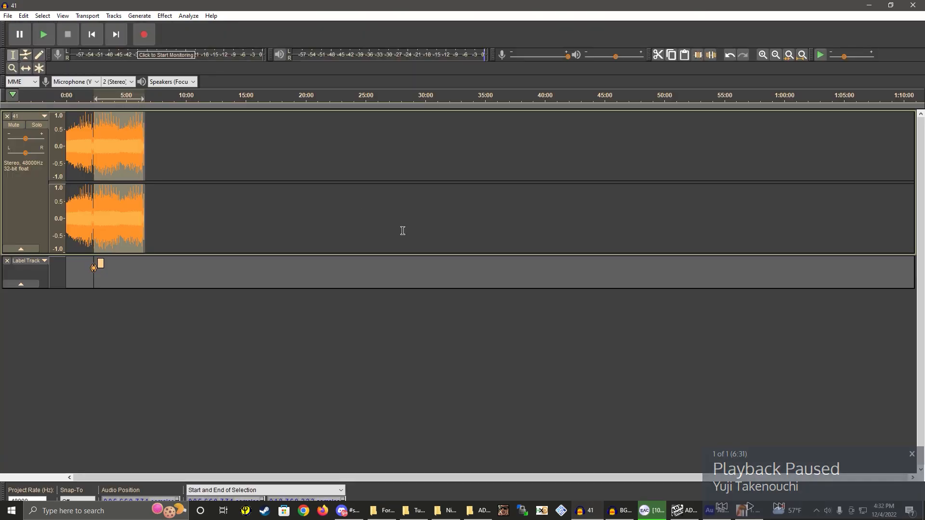
pyautogui.click(48, 37)
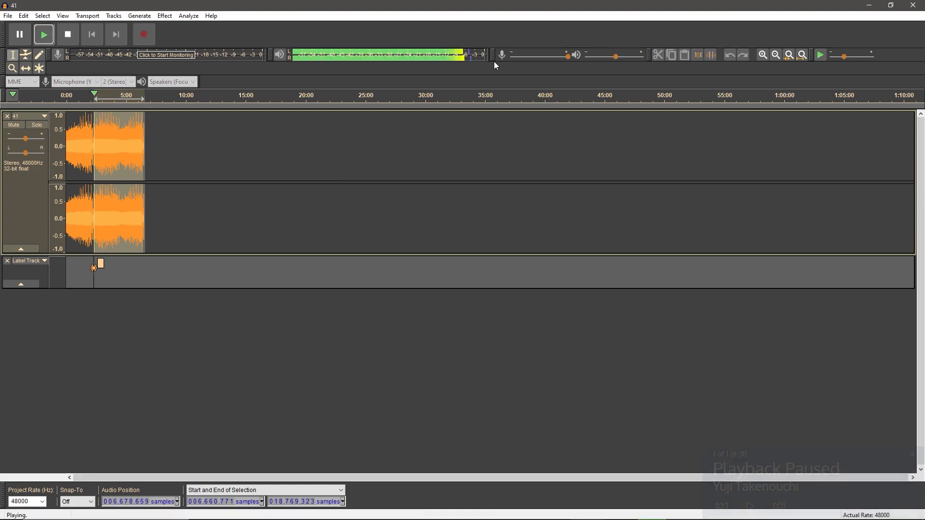
pyautogui.press('space')
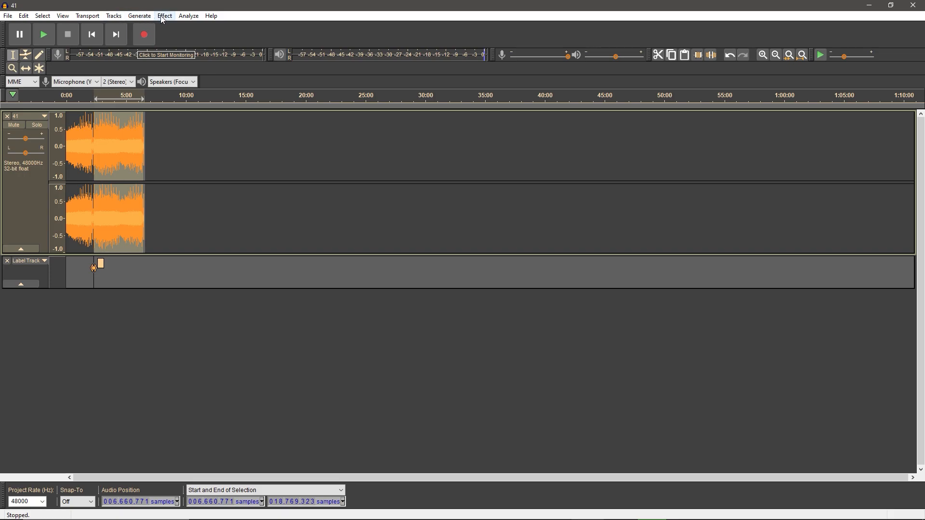
# Preview the 41 selection in Bass and Treble with the output volume at 2.0 dB, and close the effect without applying it.
pyautogui.click(188, 16)
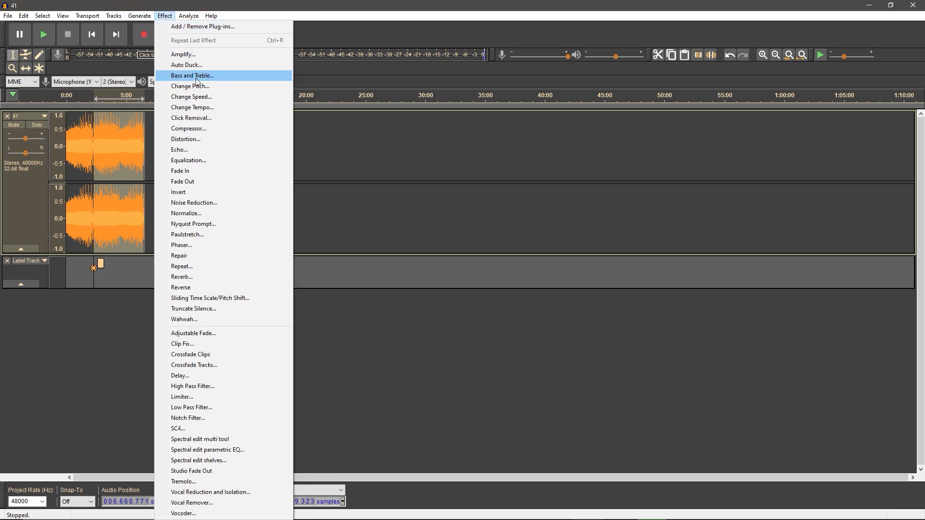
pyautogui.click(195, 76)
pyautogui.moveTo(497, 279)
pyautogui.mouseDown()
pyautogui.moveTo(477, 279)
pyautogui.moveTo(505, 279)
pyautogui.mouseUp()
pyautogui.click(360, 313)
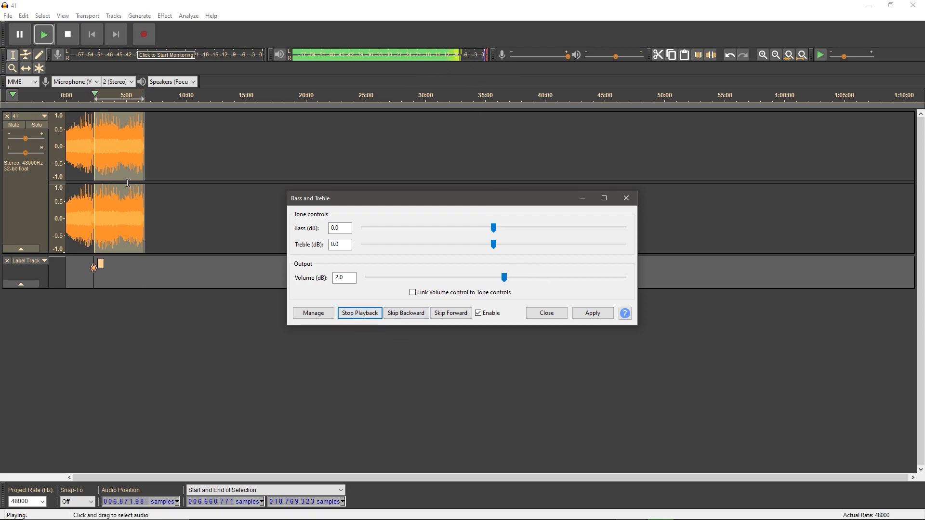
pyautogui.click(547, 314)
pyautogui.press('space')
# Raise Audacity's playback volume to maximum and close the 41 project.
pyautogui.moveTo(620, 55); pyautogui.dragTo(643, 56)
pyautogui.click(913, 6)
pyautogui.click(488, 265)
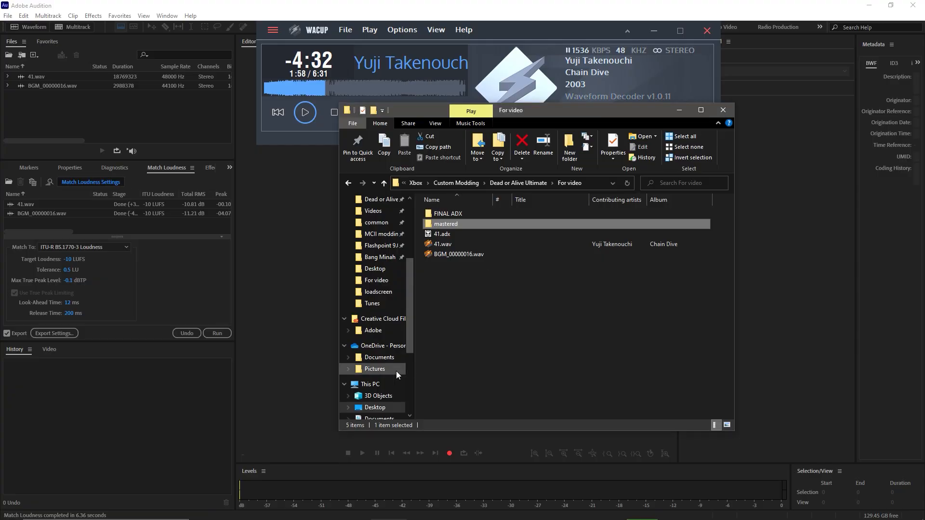
# Open BGM_00000016.wav from the For video folder in Audacity.
pyautogui.rightClick(448, 254)
pyautogui.moveTo(498, 348)
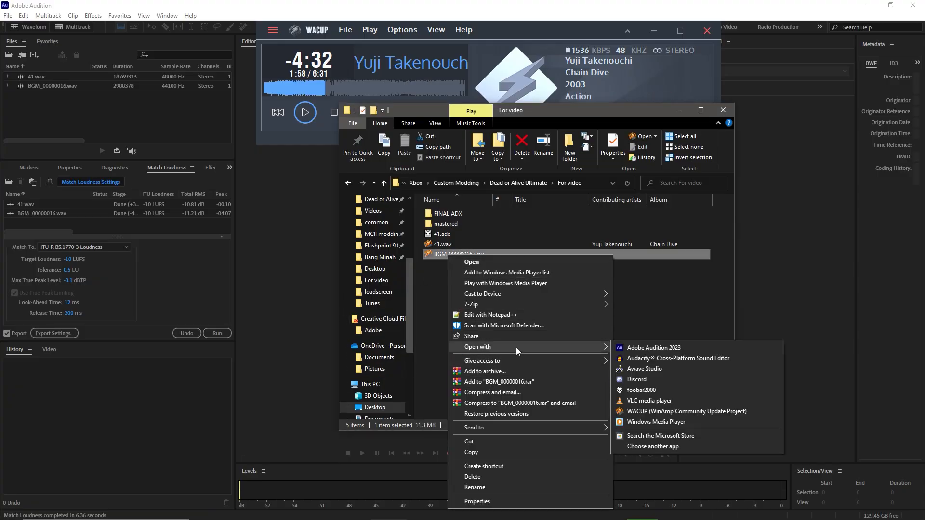
pyautogui.click(663, 360)
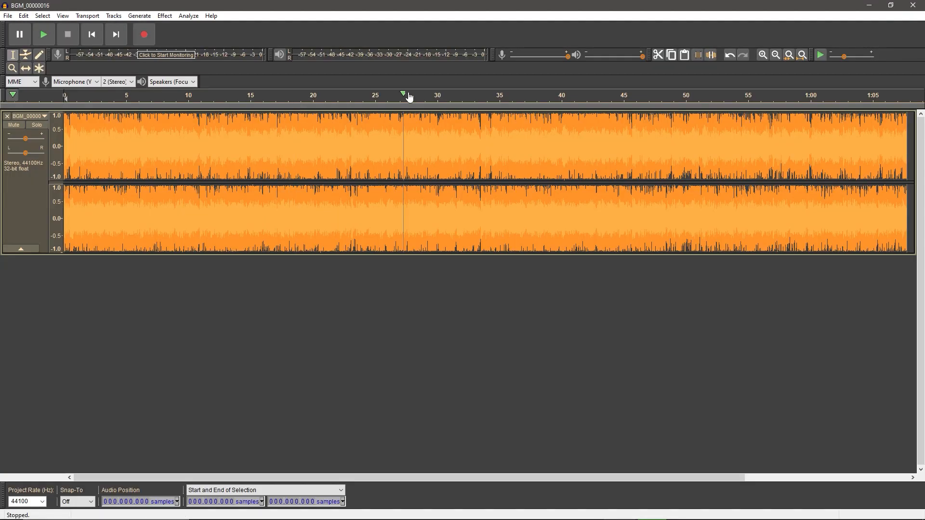
# Apply Bass and Treble to the whole BGM_00000016 track with the output volume at -2.0 dB, and listen briefly to the result.
pyautogui.hotkey('ctrl', 'a')
pyautogui.click(165, 16)
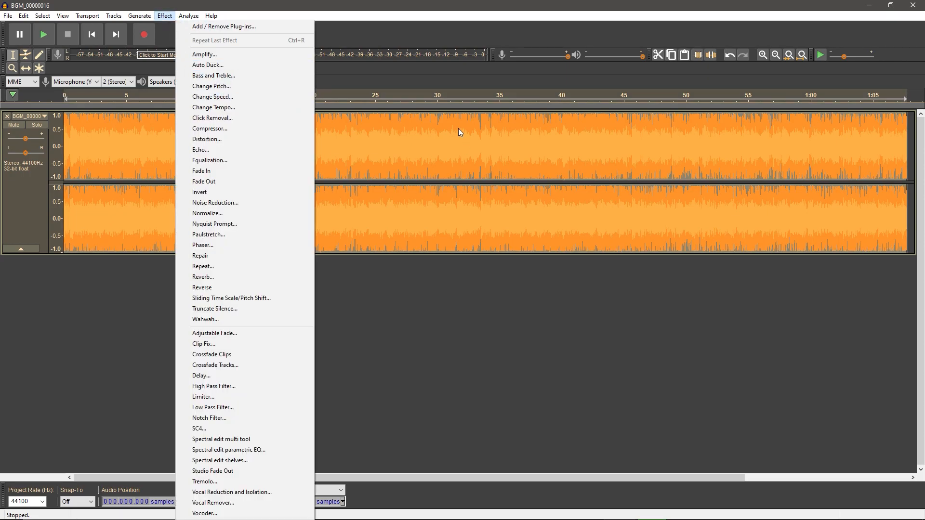
pyautogui.click(220, 75)
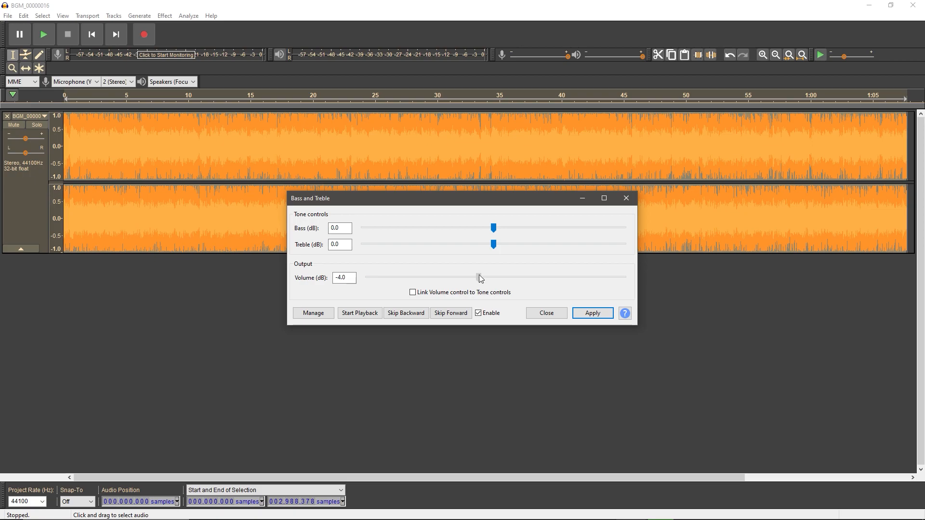
pyautogui.click(592, 314)
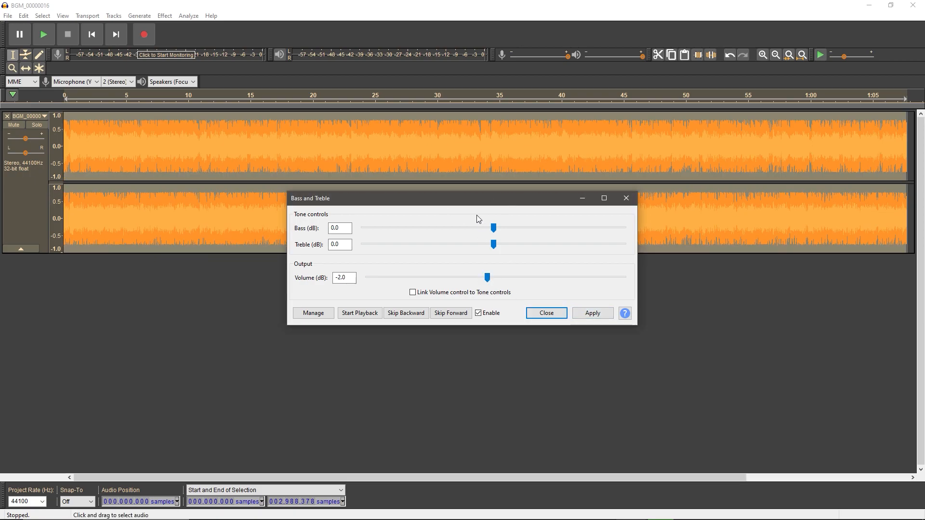
pyautogui.click(547, 313)
pyautogui.click(44, 35)
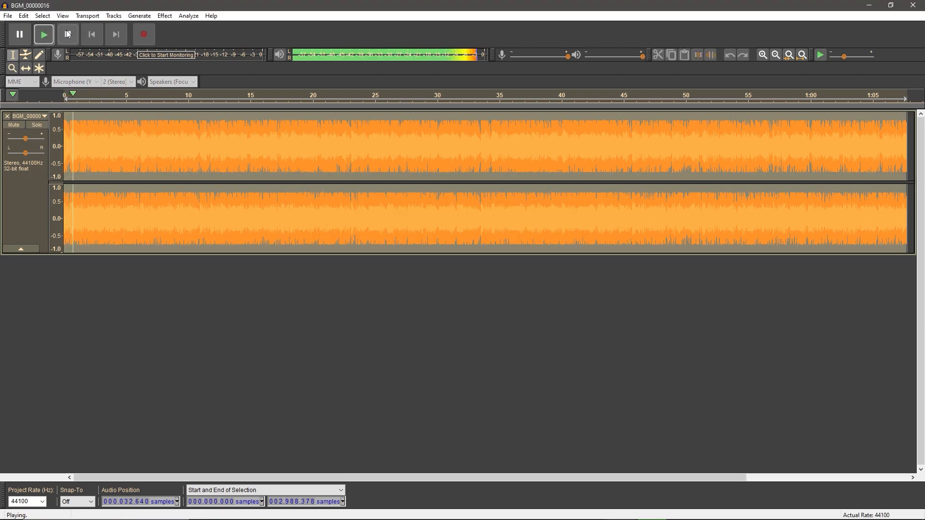
pyautogui.click(68, 35)
# Try Amplify on the BGM_00000016 track at -0.8 dB, dismiss it without applying, and close the project without saving.
pyautogui.click(165, 16)
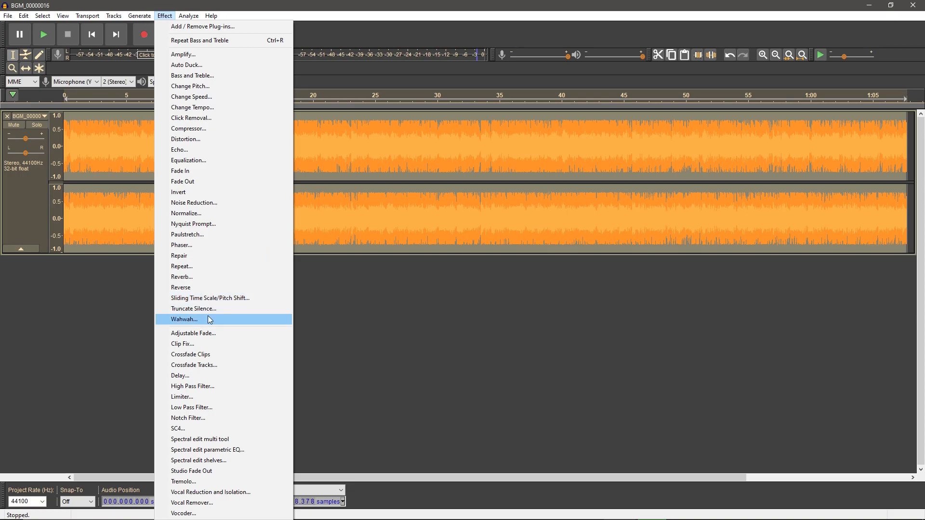
pyautogui.click(186, 54)
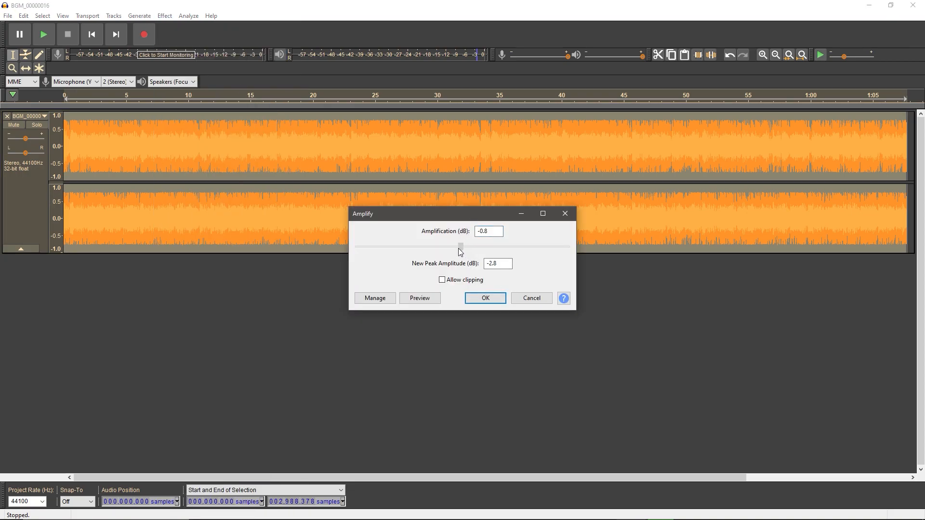
pyautogui.click(564, 216)
pyautogui.click(913, 5)
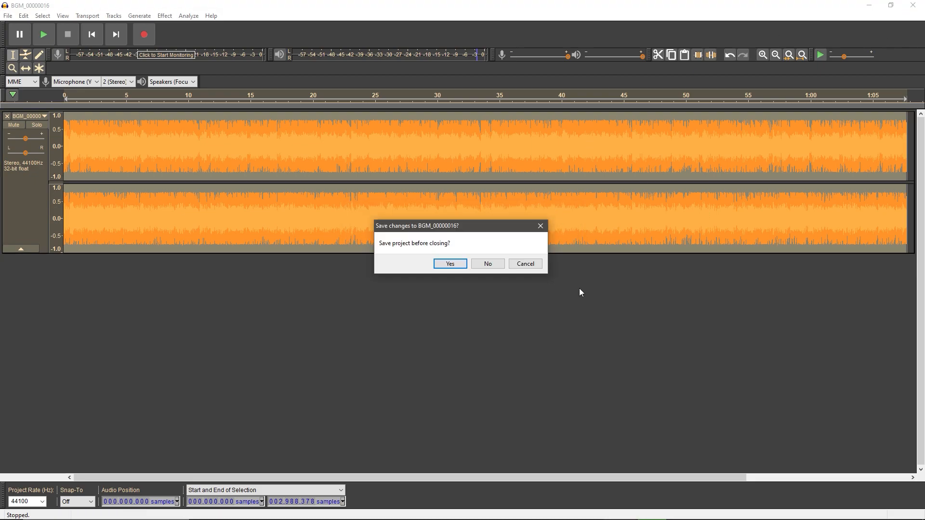
pyautogui.click(484, 268)
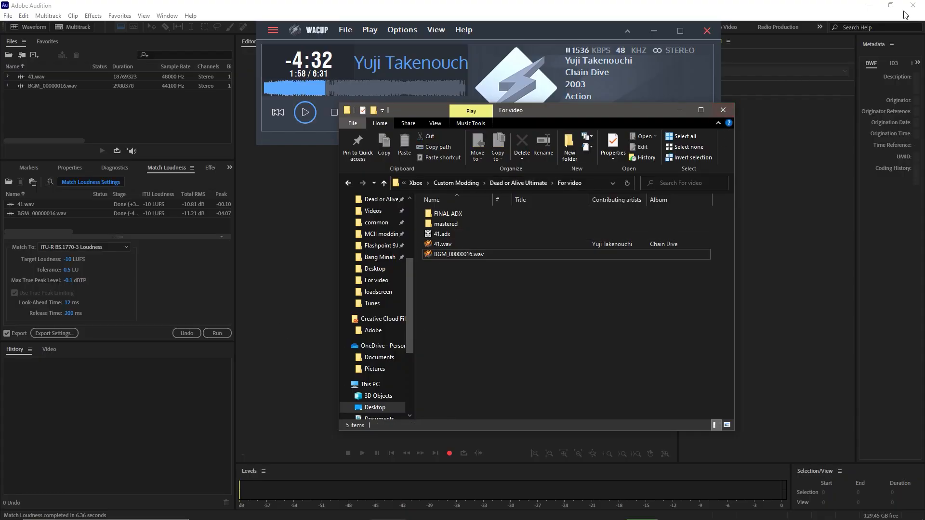
# Clear Audition from view, move 41.adx from the For video folder into its FINAL ADX subfolder, and open that subfolder.
pyautogui.click(920, 5)
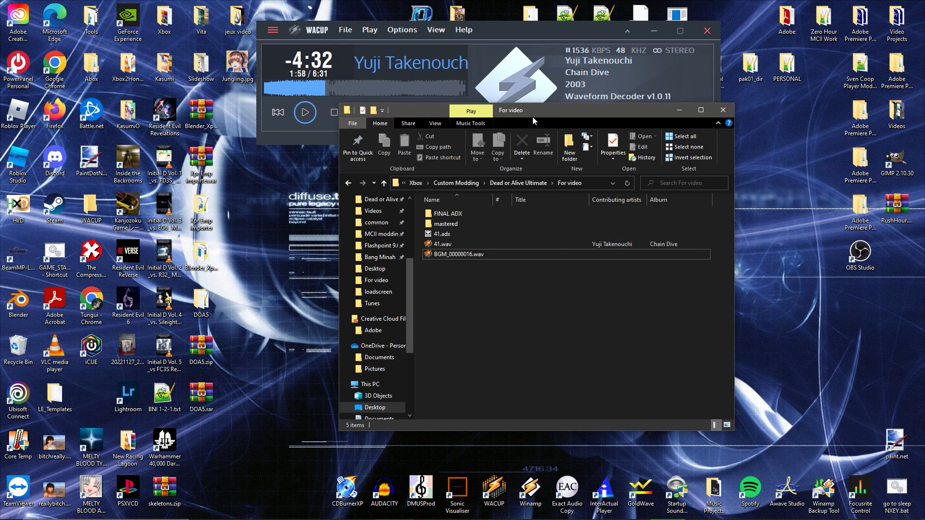
pyautogui.moveTo(533, 117); pyautogui.dragTo(639, 132)
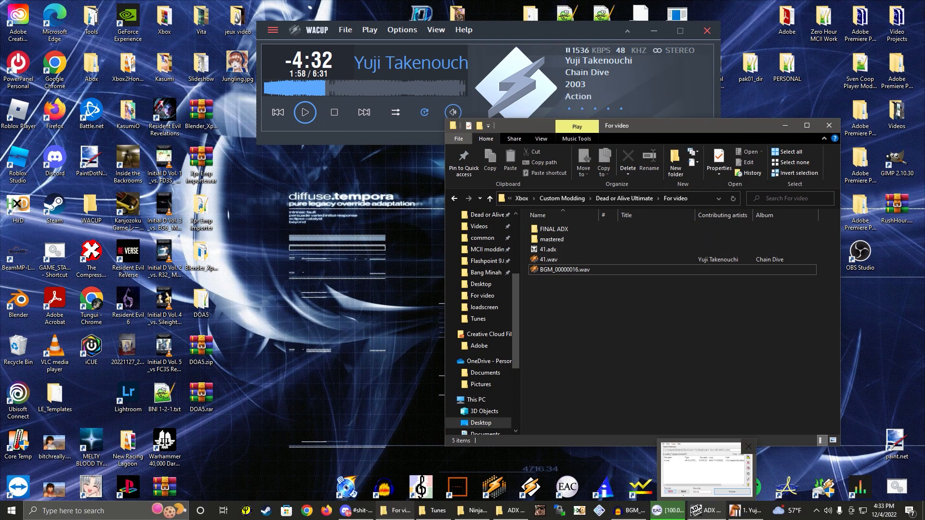
pyautogui.doubleClick(548, 230)
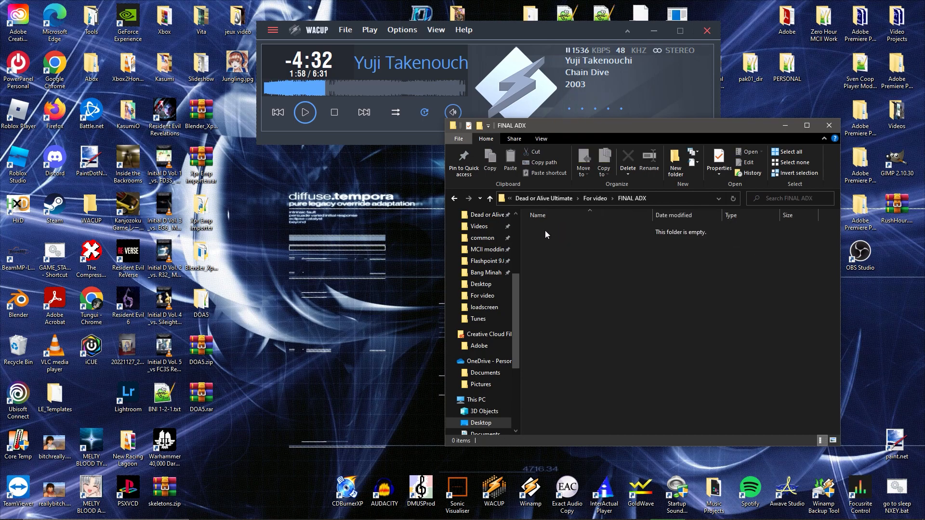
pyautogui.hotkey('alt', 'Left')
pyautogui.moveTo(548, 249); pyautogui.dragTo(558, 230)
pyautogui.doubleClick(558, 230)
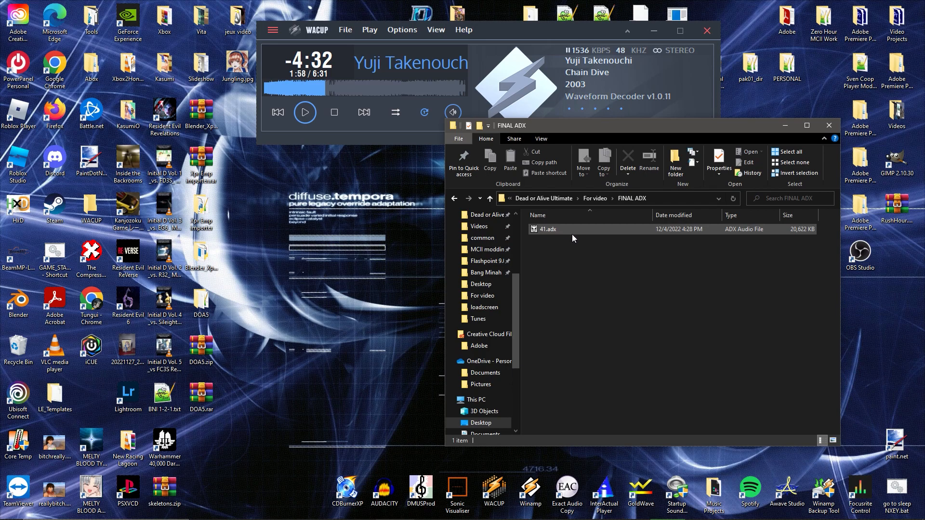
# Bring up ADX Encoder to check the 41.wav encoding target and its loop entry, and minimize it.
pyautogui.moveTo(665, 503)
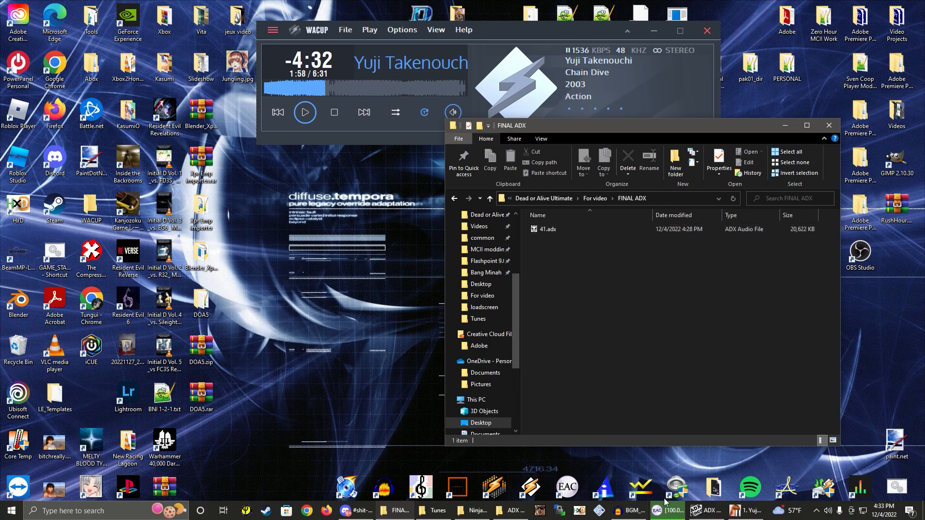
pyautogui.click(697, 514)
pyautogui.click(714, 332)
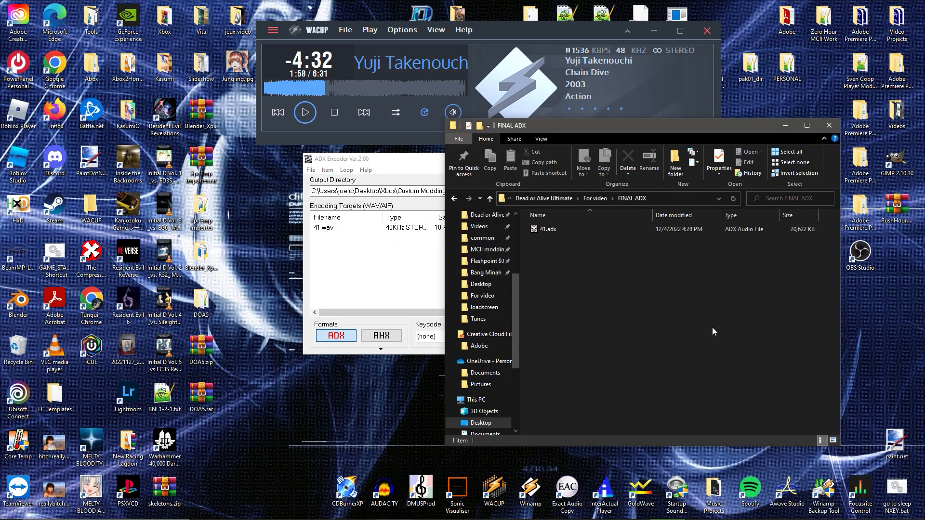
pyautogui.click(360, 205)
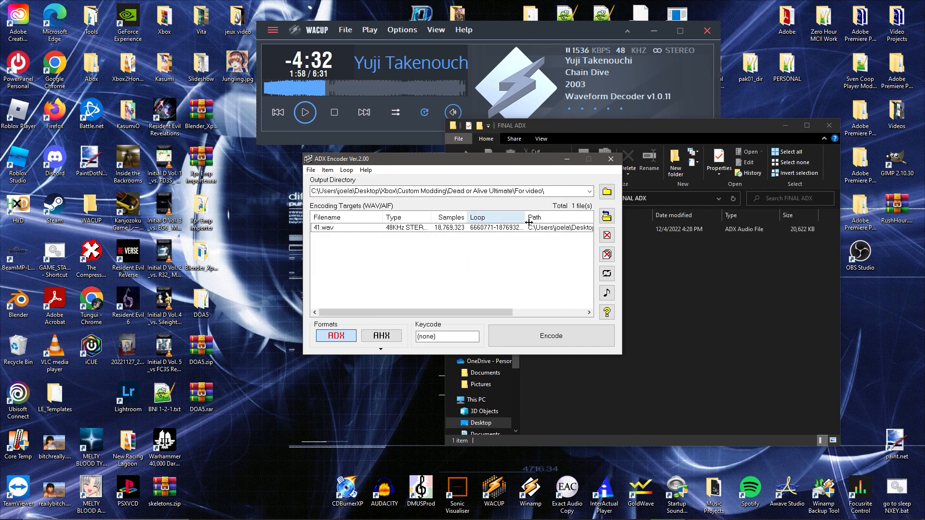
pyautogui.click(567, 159)
# Open a new File Explorer window and browse to Desktop > Xbox > Custom Modding > Dead or Alive Ultimate.
pyautogui.moveTo(569, 126); pyautogui.dragTo(577, 118)
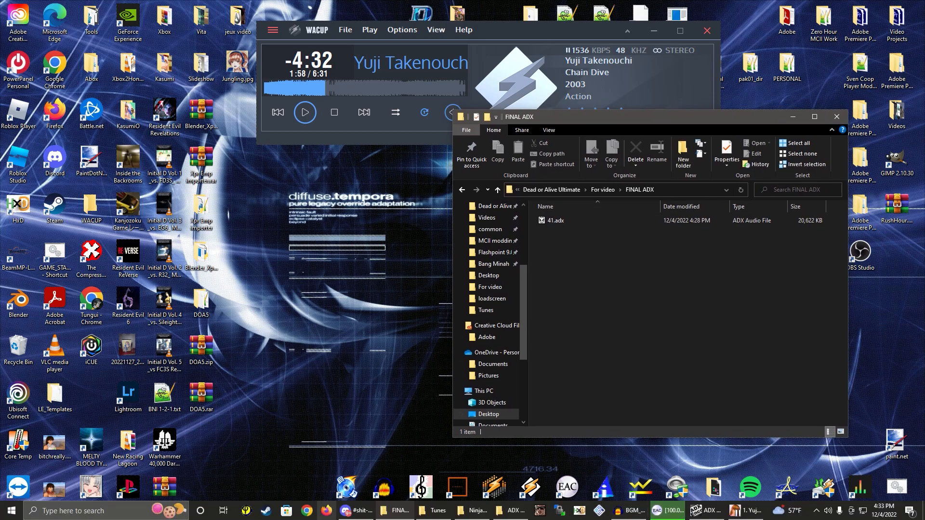
pyautogui.rightClick(511, 511)
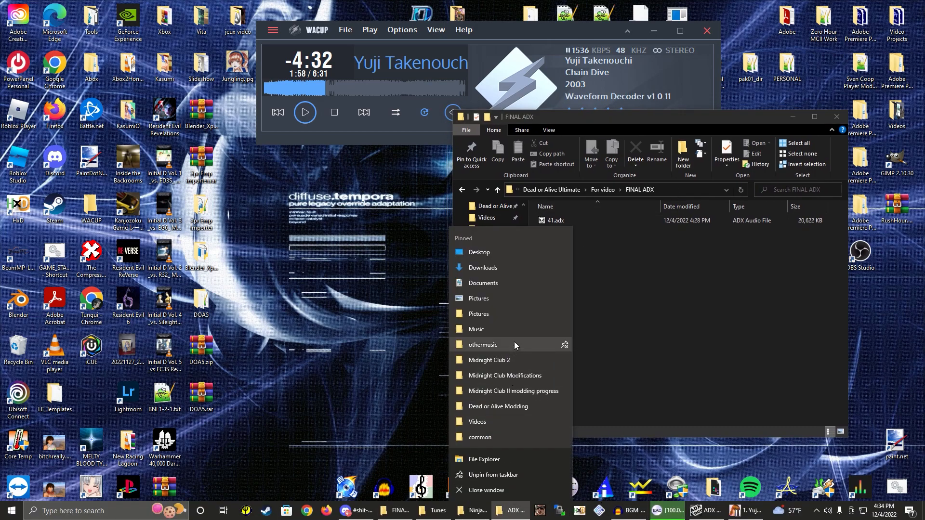
pyautogui.click(488, 256)
pyautogui.scroll(-5, 589, 367)
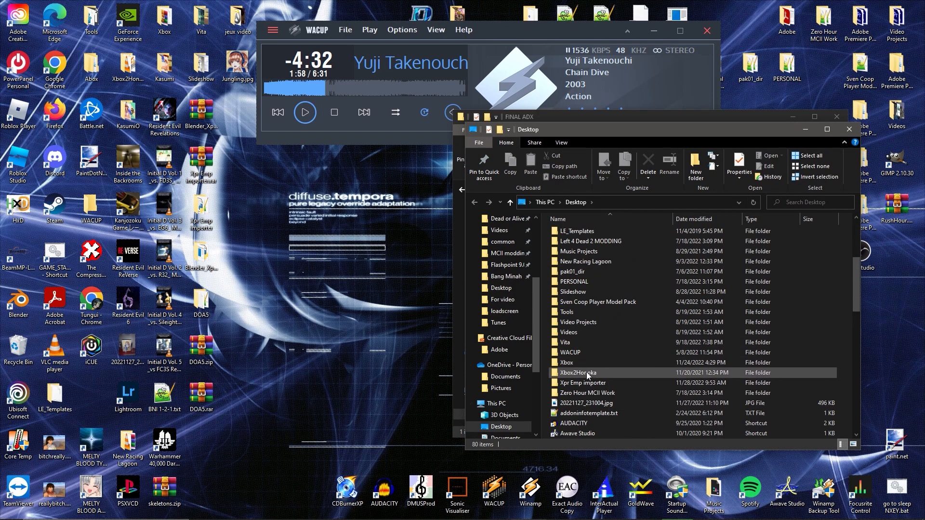
pyautogui.doubleClick(589, 362)
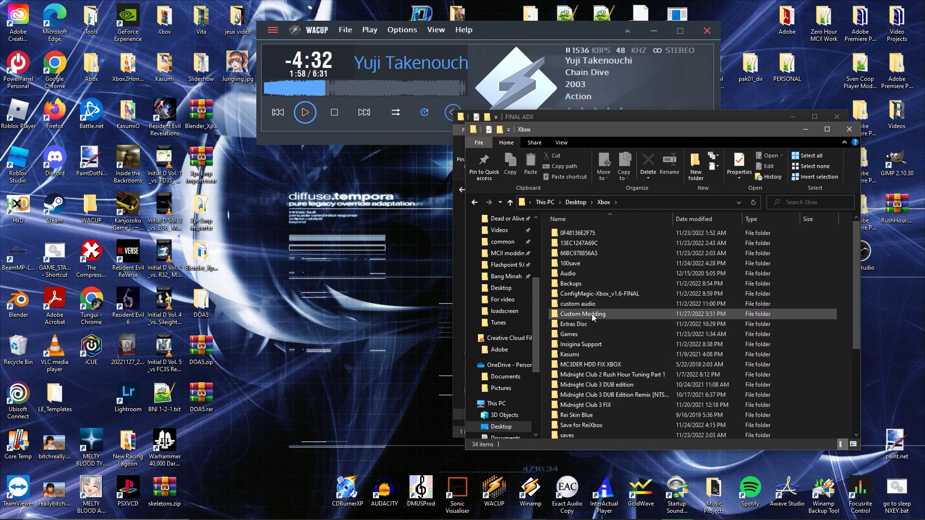
pyautogui.doubleClick(592, 314)
pyautogui.doubleClick(580, 243)
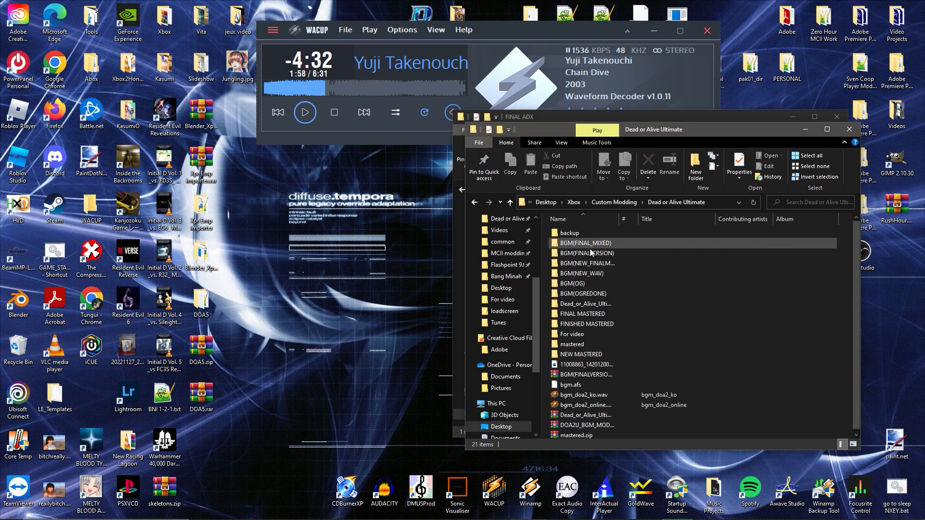
# Open the backup folder, place its window beside the FINAL ADX window, and select bgm.afs.
pyautogui.click(571, 386)
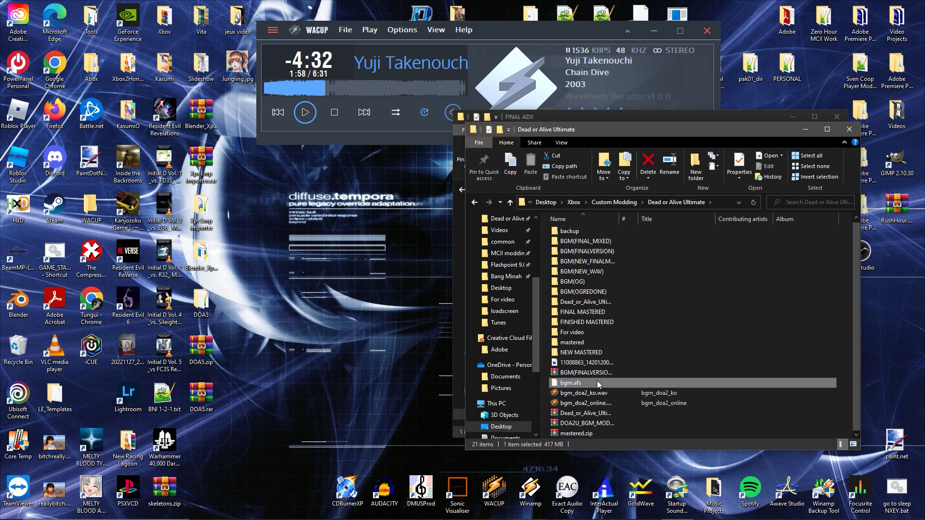
pyautogui.doubleClick(579, 232)
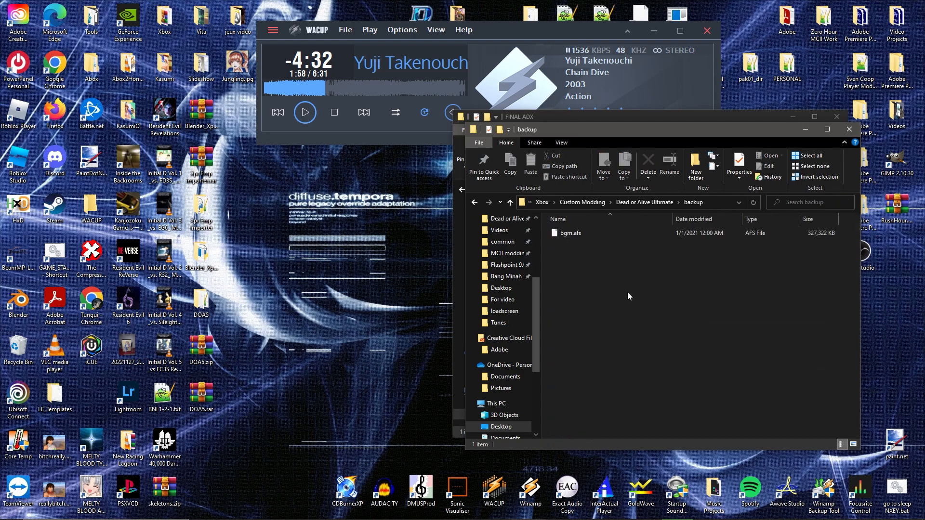
pyautogui.moveTo(686, 129); pyautogui.dragTo(234, 101)
pyautogui.click(157, 207)
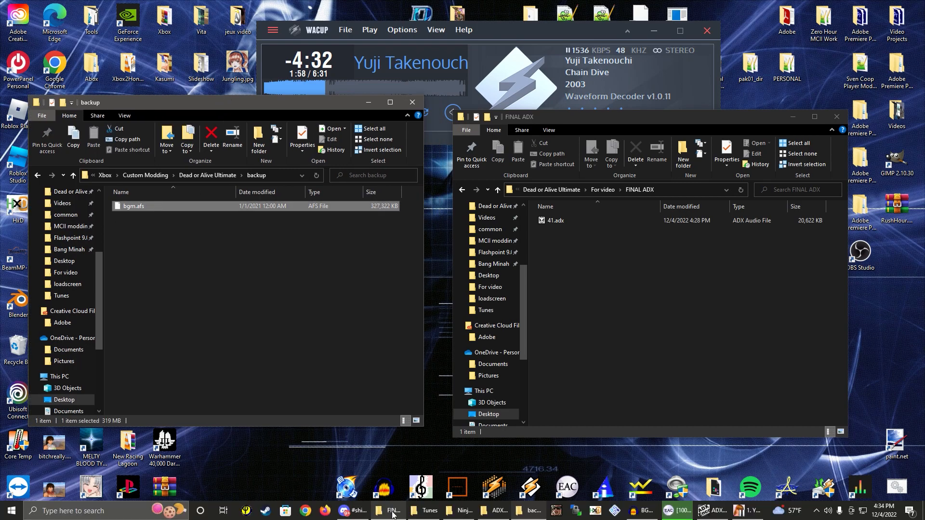
# Launch NinjaToolbox.exe from the NinjaToolbox folder and position its window among the open folders.
pyautogui.click(457, 512)
pyautogui.moveTo(277, 135); pyautogui.dragTo(502, 185)
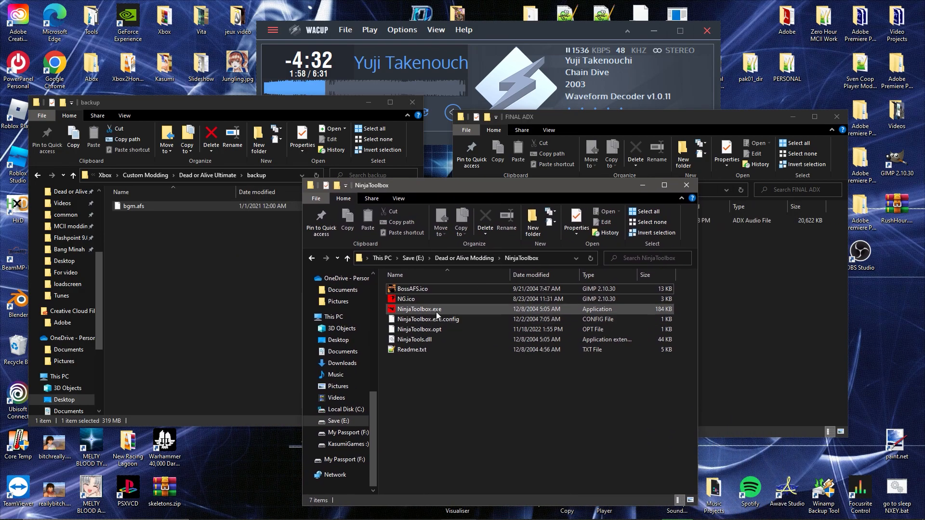
pyautogui.doubleClick(437, 313)
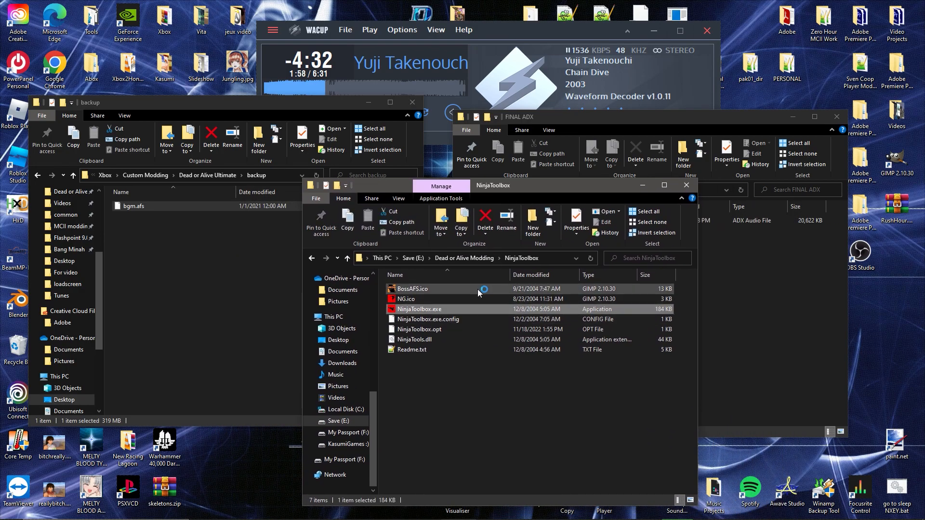
pyautogui.moveTo(106, 33); pyautogui.dragTo(449, 157)
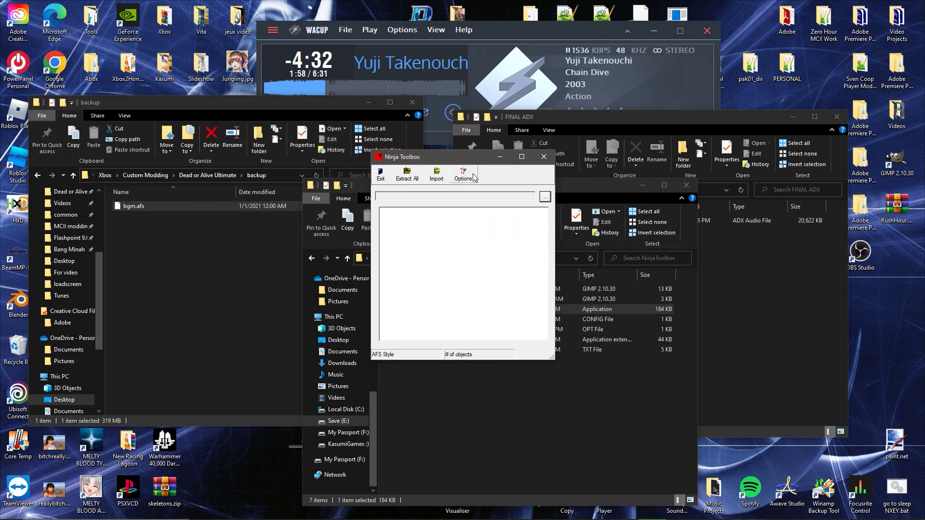
# Load the bgm.afs archive from Xbox > Custom Modding > Dead or Alive Ultimate > backup into Ninja Toolbox.
pyautogui.click(545, 196)
pyautogui.click(436, 132)
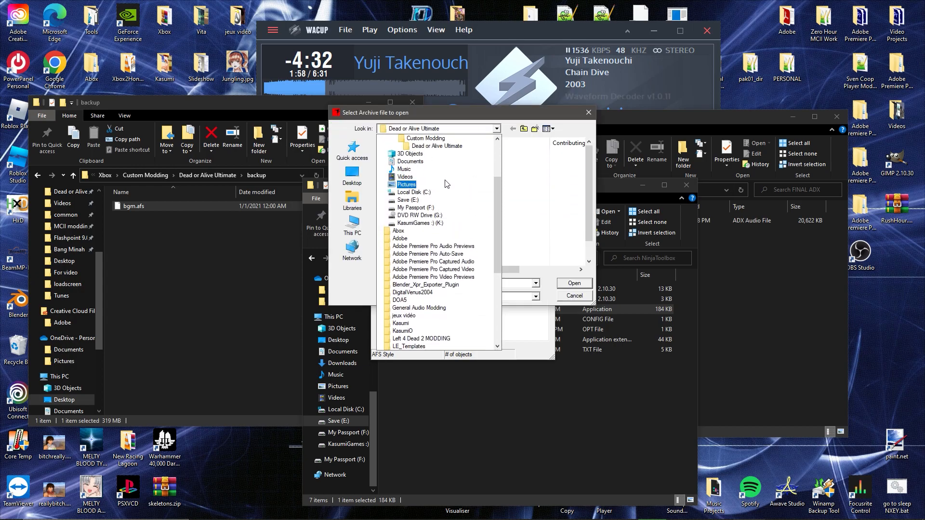
pyautogui.click(409, 171)
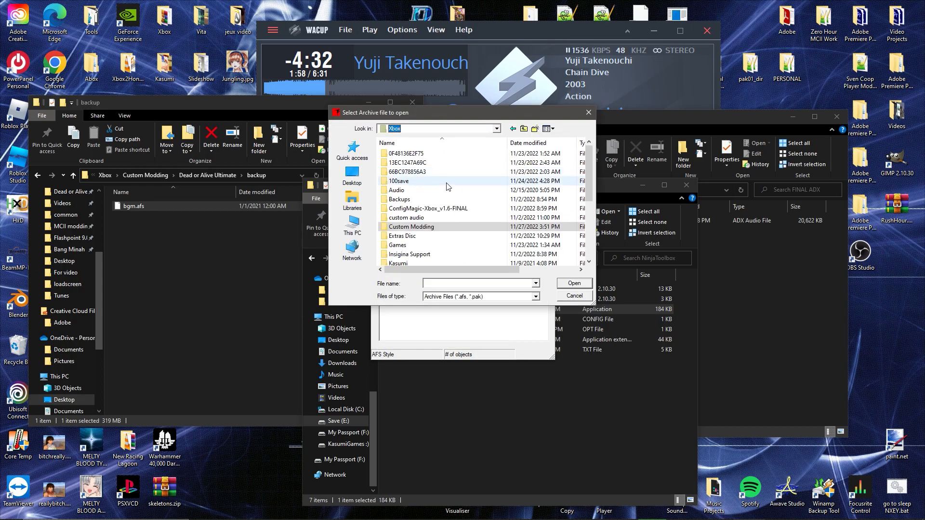
pyautogui.doubleClick(423, 221)
pyautogui.doubleClick(424, 157)
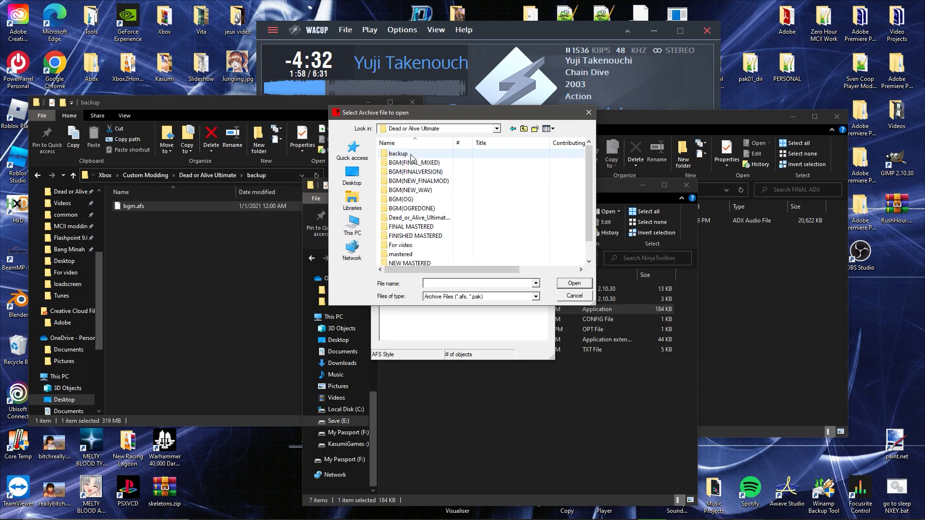
pyautogui.doubleClick(417, 163)
pyautogui.doubleClick(413, 162)
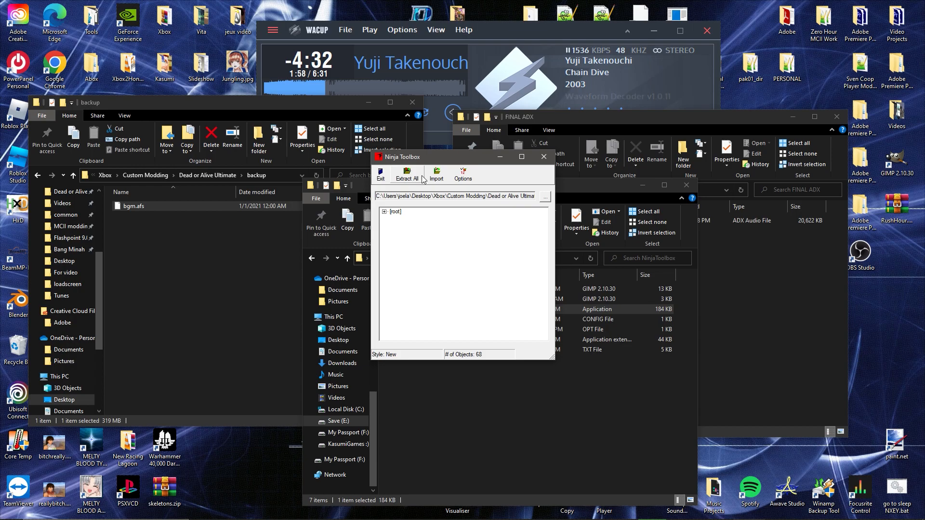
# Extract all objects of the archive into a new folder named backupbgm inside the For video folder.
pyautogui.click(407, 175)
pyautogui.scroll(-6, 462, 347)
pyautogui.scroll(-4, 461, 346)
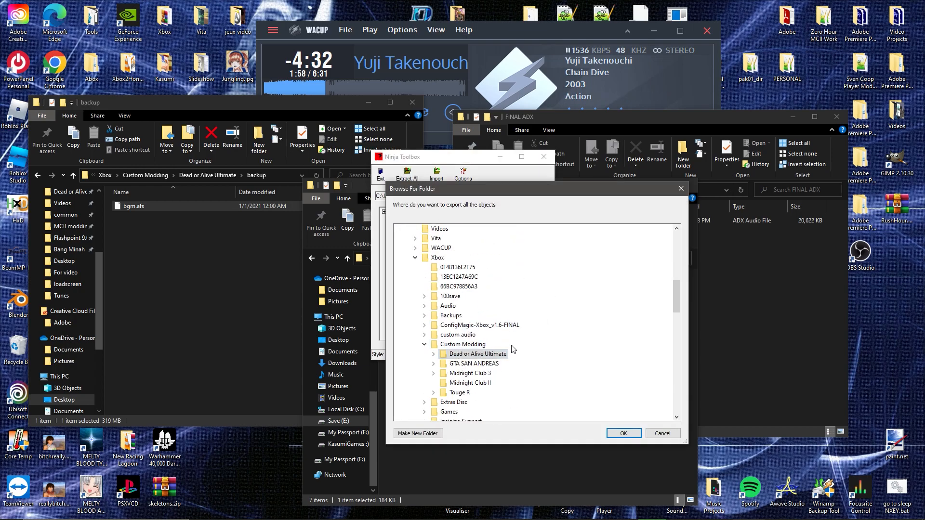
pyautogui.click(495, 355)
pyautogui.scroll(-1, 506, 352)
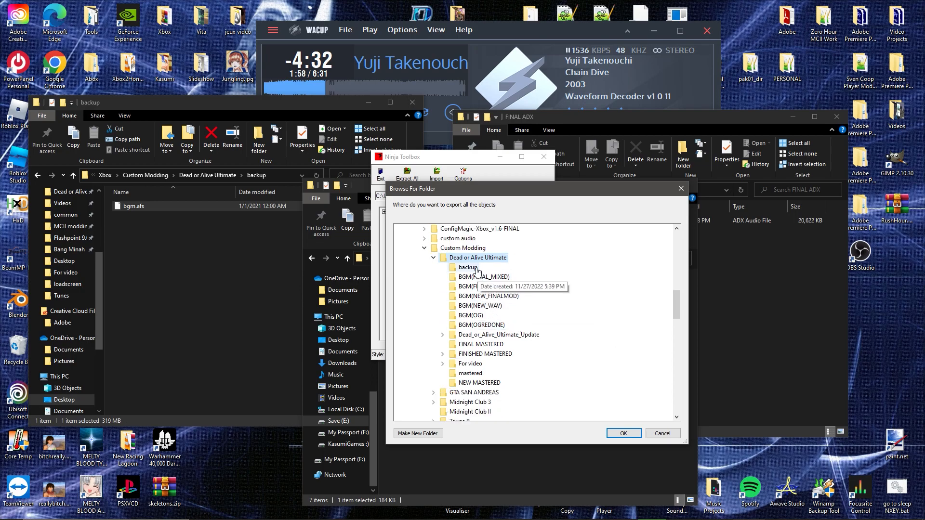
pyautogui.click(470, 363)
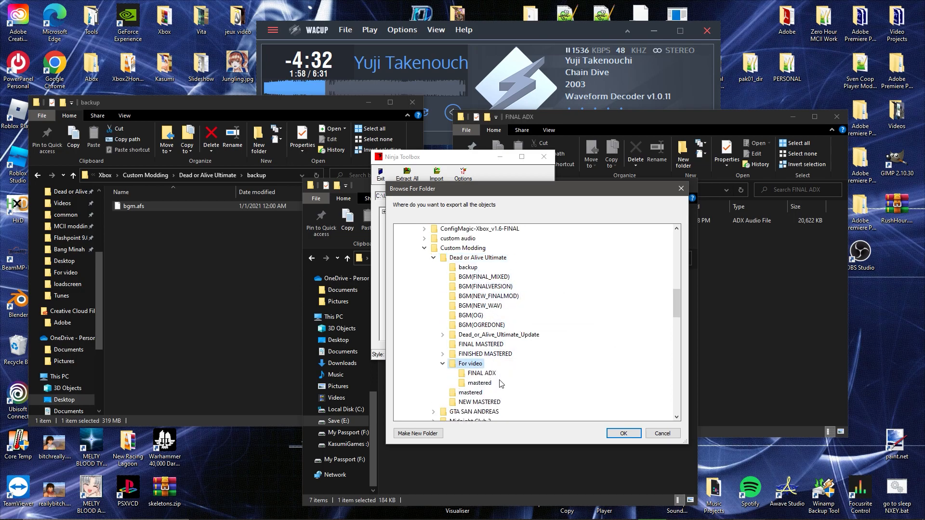
pyautogui.click(437, 434)
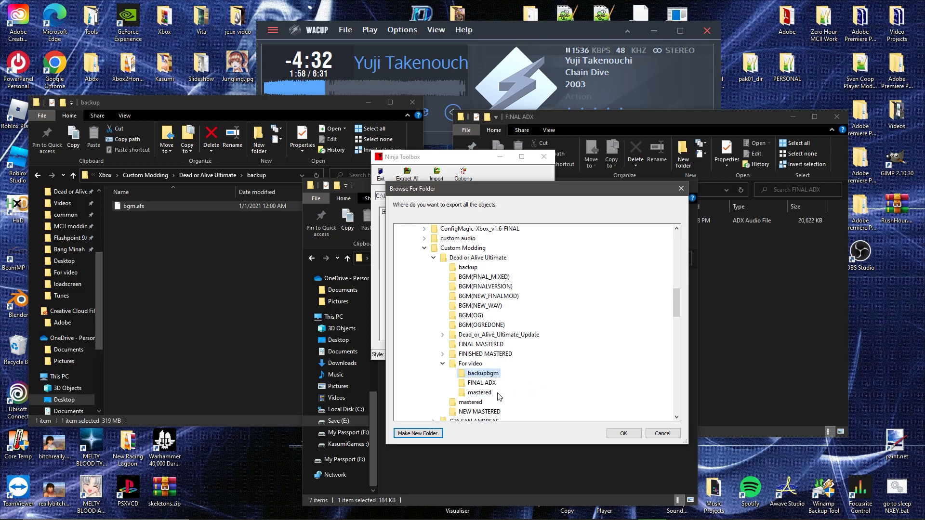
pyautogui.click(624, 433)
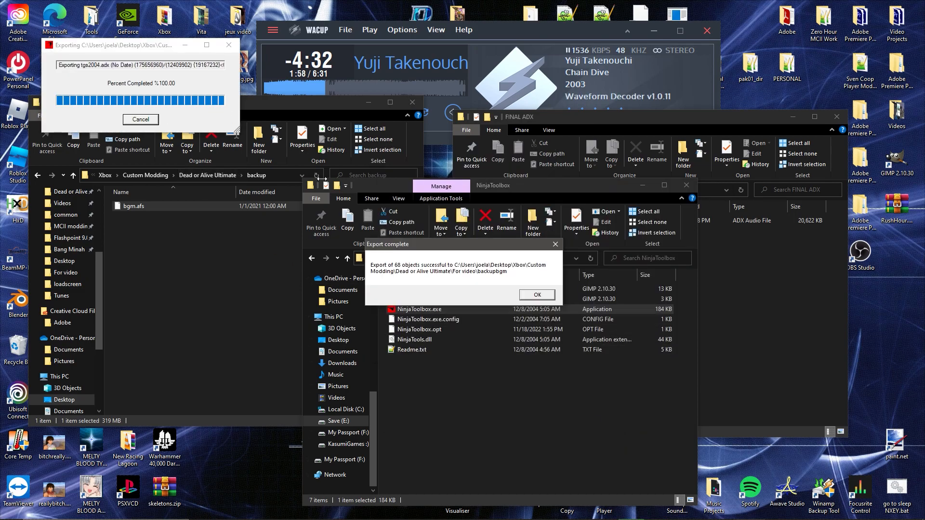
pyautogui.click(538, 295)
# Browse to For video > backupbgm in File Explorer, test bgm_doa2_ay.adx in foobar2000, and close the player.
pyautogui.click(204, 278)
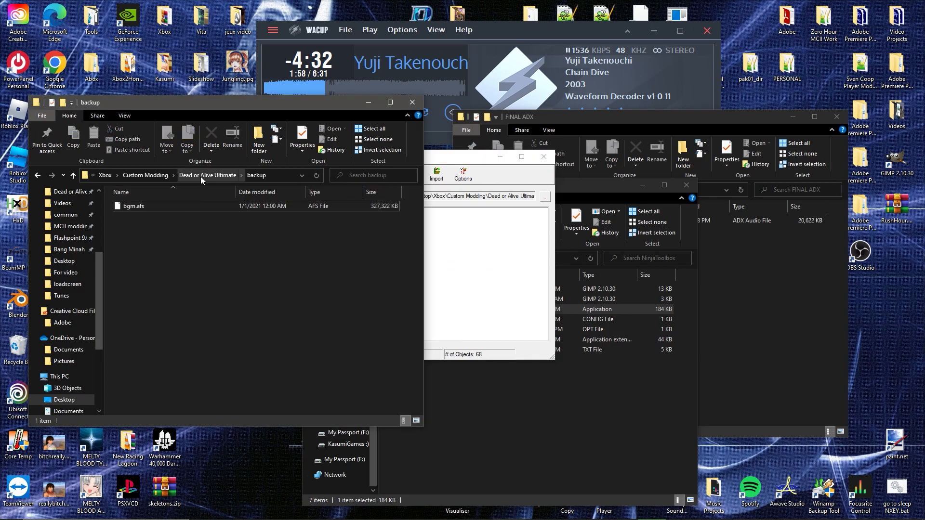
pyautogui.click(201, 178)
pyautogui.doubleClick(147, 310)
pyautogui.doubleClick(139, 206)
pyautogui.scroll(-5, 207, 313)
pyautogui.scroll(5, 208, 308)
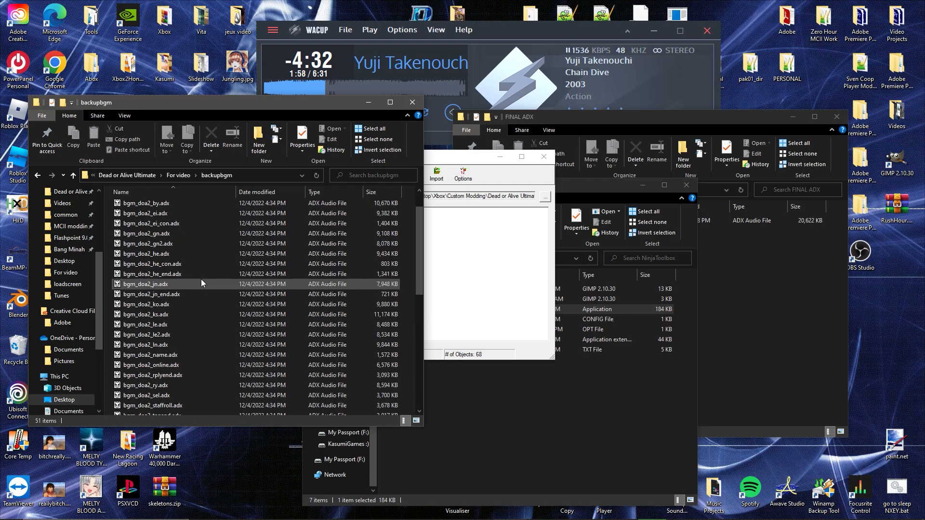
pyautogui.doubleClick(149, 206)
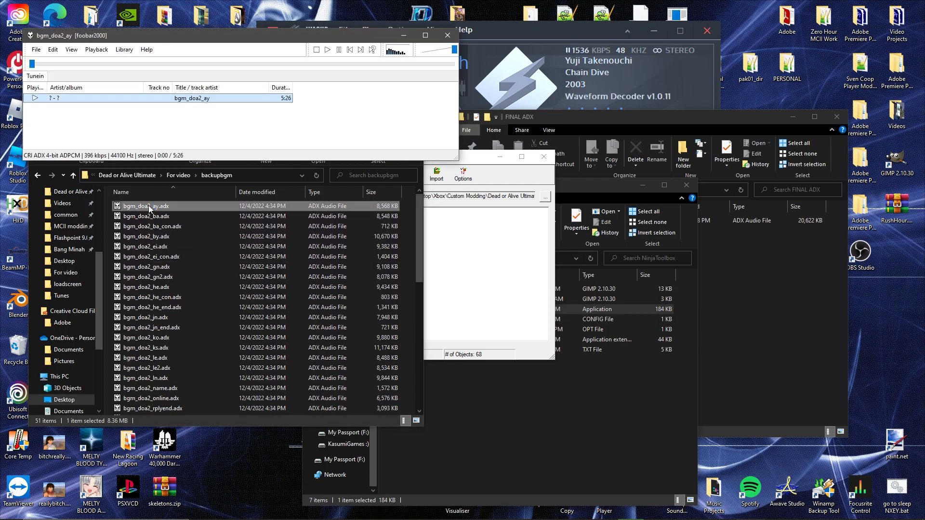
pyautogui.click(447, 36)
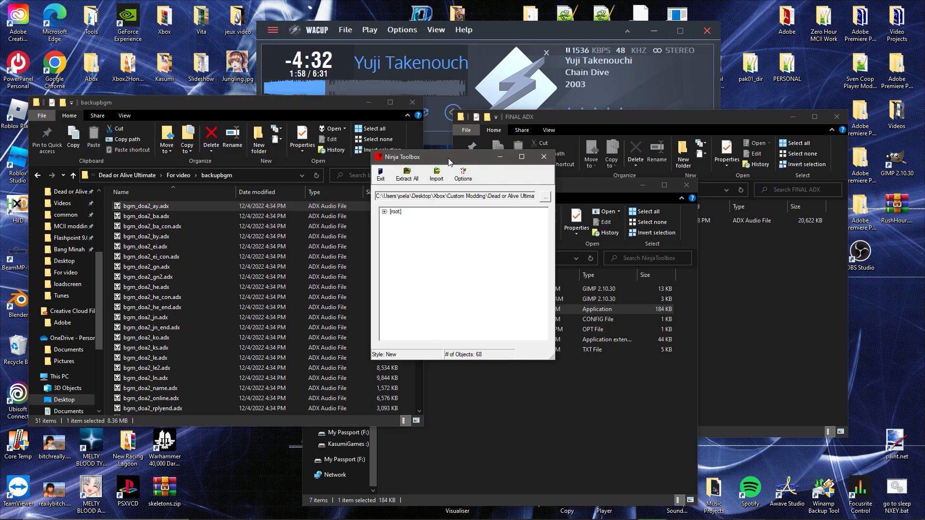
# Move Ninja Toolbox out of the way, bring the FINAL ADX folder alongside, and copy all ADX files in backupbgm.
pyautogui.click(556, 164)
pyautogui.moveTo(633, 123); pyautogui.dragTo(591, 118)
pyautogui.moveTo(110, 208); pyautogui.dragTo(311, 481)
pyautogui.rightClick(269, 291)
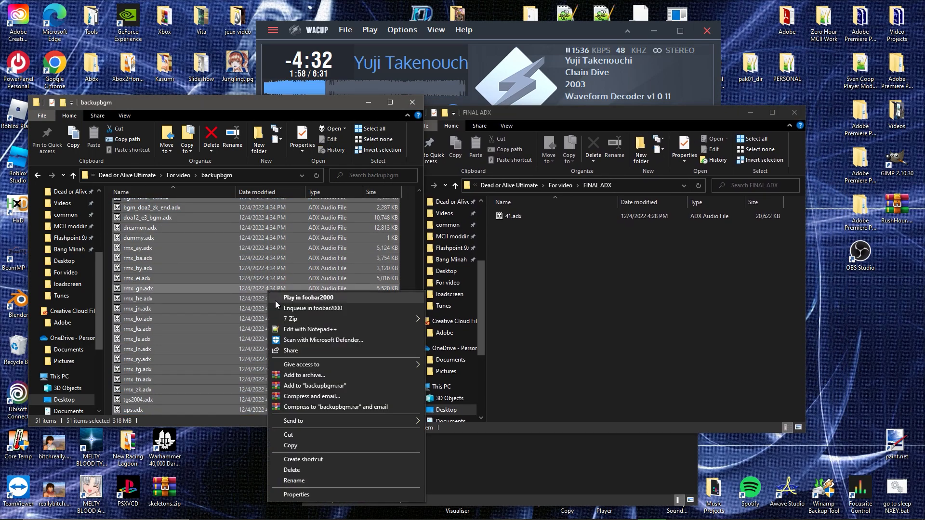
pyautogui.click(296, 446)
# Paste the copied backupbgm tracks into the FINAL ADX folder.
pyautogui.click(528, 338)
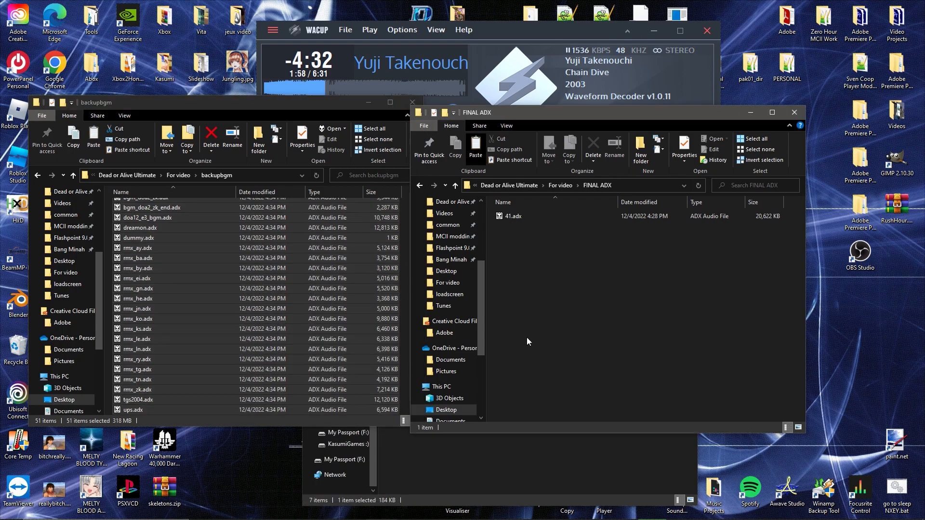
pyautogui.click(561, 185)
pyautogui.rightClick(547, 295)
pyautogui.click(526, 227)
pyautogui.doubleClick(525, 228)
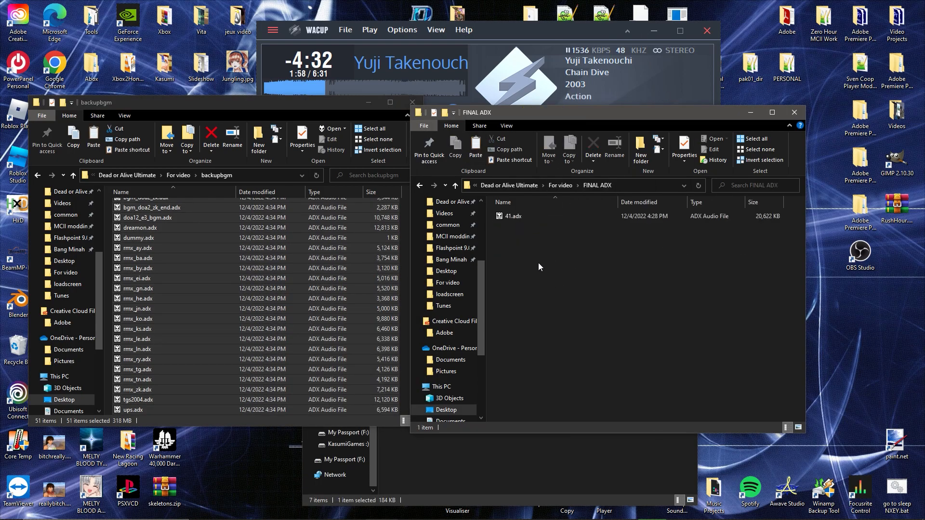
pyautogui.rightClick(597, 363)
pyautogui.click(611, 335)
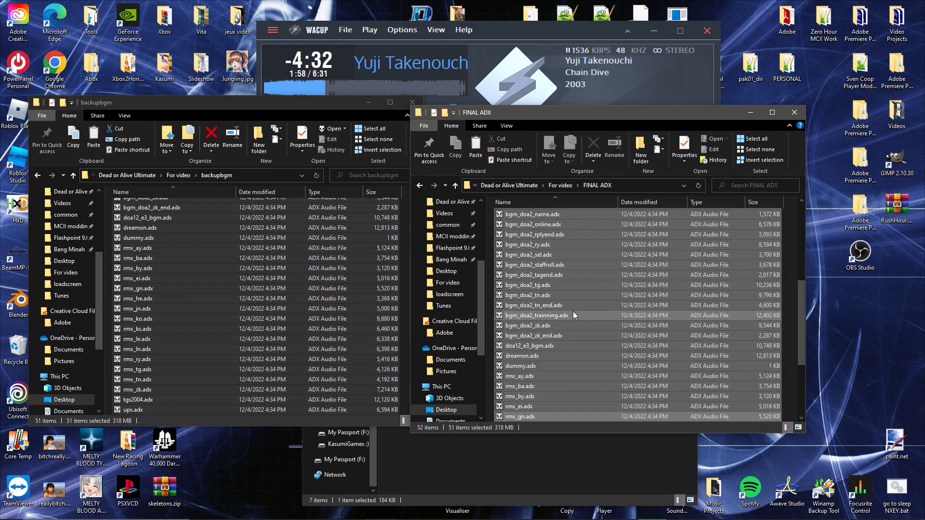
# Test 41.adx from the FINAL ADX folder in foobar2000 and close the player.
pyautogui.click(580, 310)
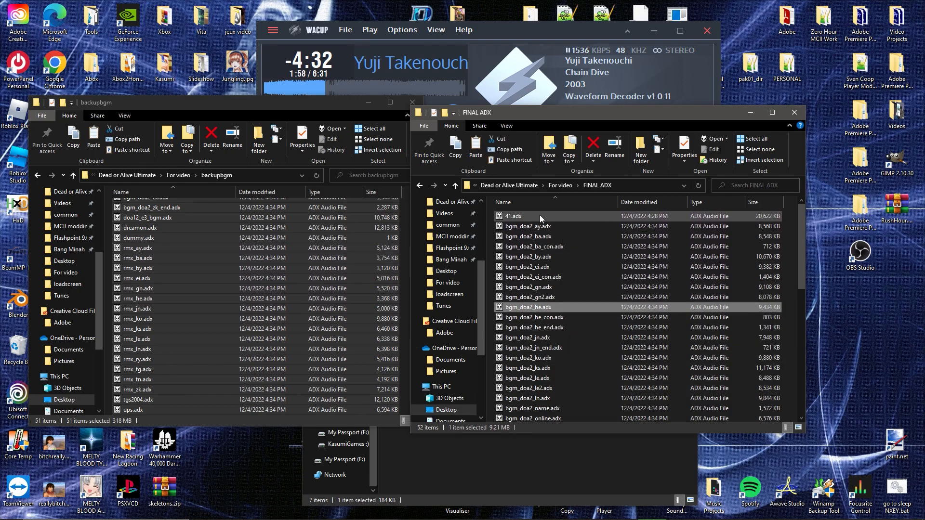
pyautogui.doubleClick(514, 216)
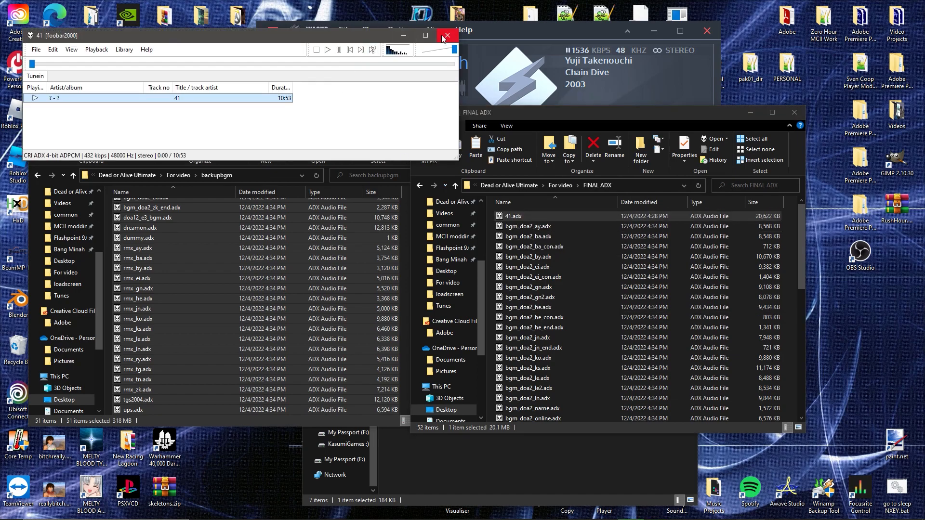
pyautogui.click(447, 36)
# Copy the file name rmx_ko from rmx_ko.adx in the FINAL ADX folder without changing it.
pyautogui.scroll(-10, 614, 318)
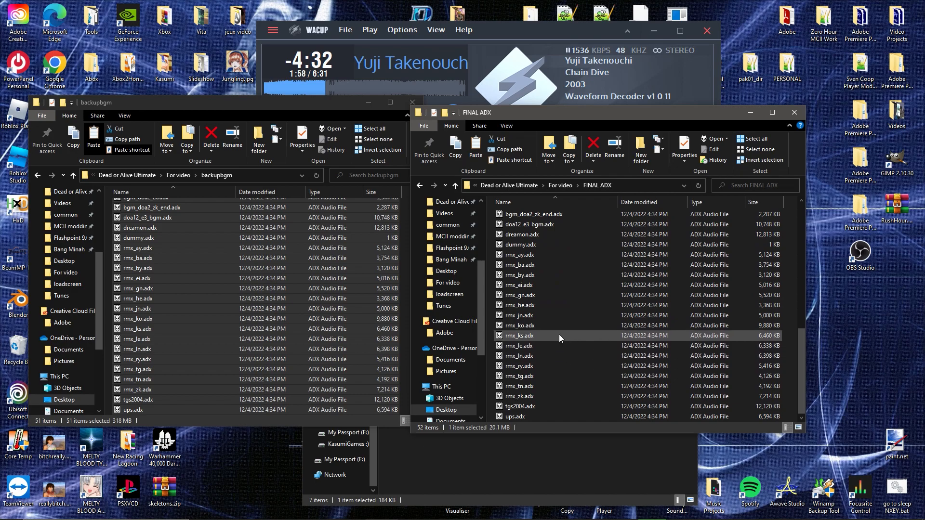
pyautogui.rightClick(530, 327)
pyautogui.click(554, 305)
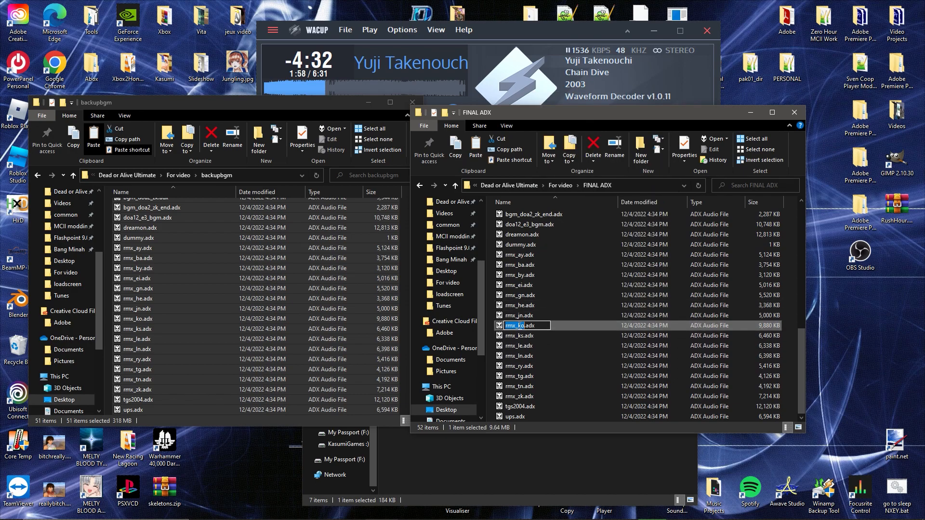
pyautogui.hotkey('ctrl', 'c')
pyautogui.click(681, 309)
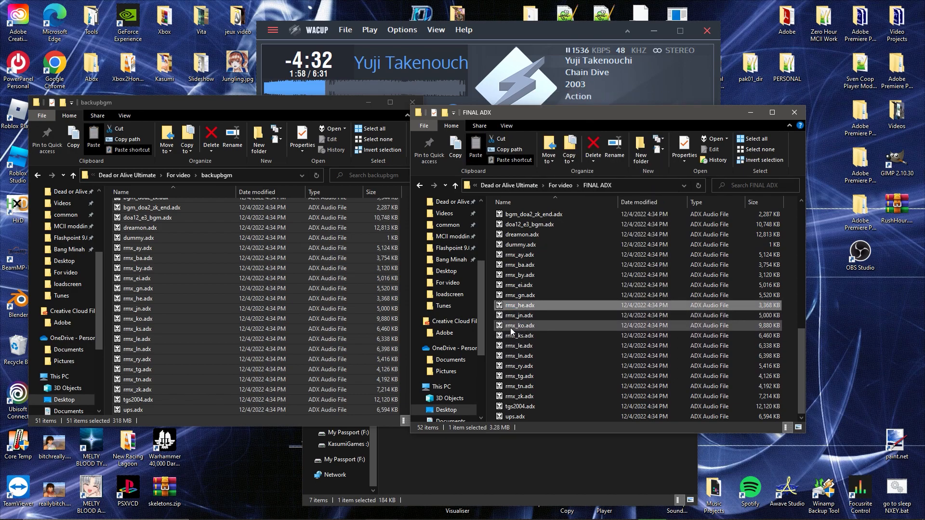
# Rename 41.adx with the copied name rmx_ko, accepting the alternative name rmx_ko (2).adx.
pyautogui.scroll(7, 549, 346)
pyautogui.scroll(4, 548, 347)
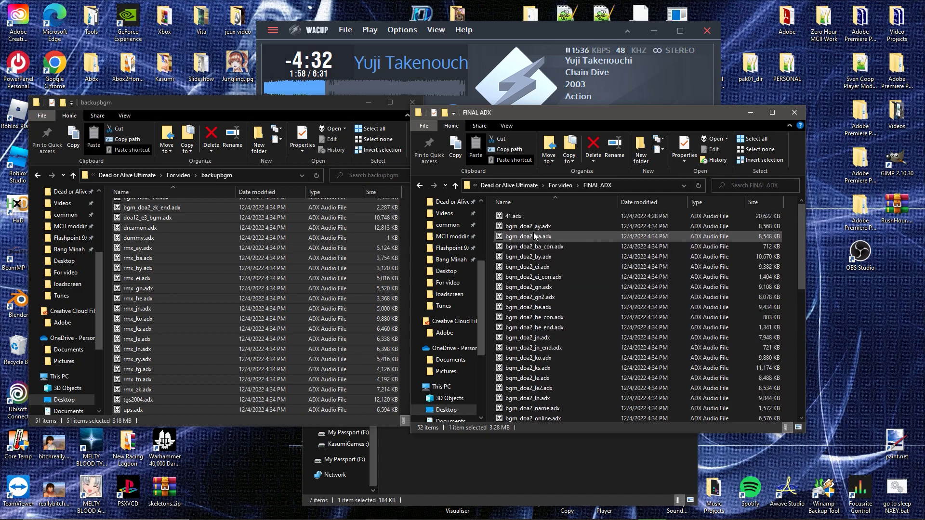
pyautogui.click(514, 217)
pyautogui.rightClick(514, 217)
pyautogui.click(550, 428)
pyautogui.hotkey('ctrl', 'v')
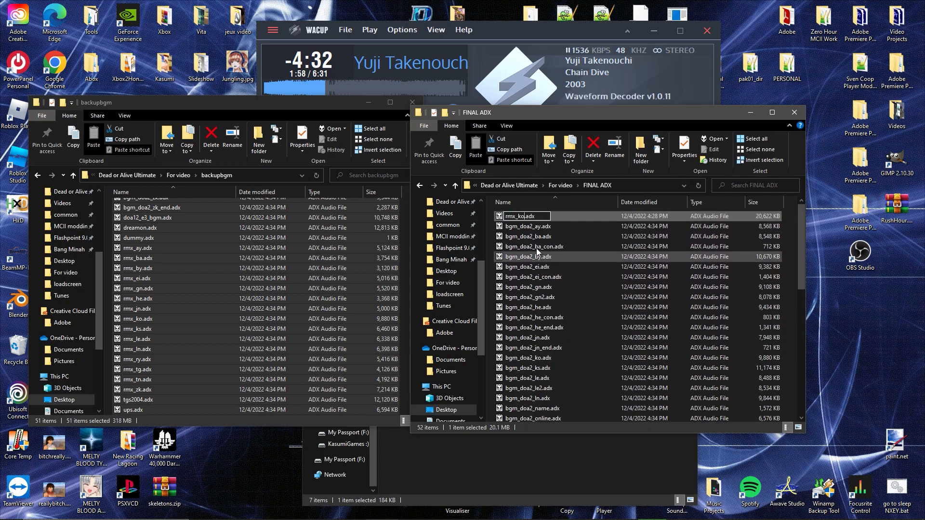
pyautogui.press('Return')
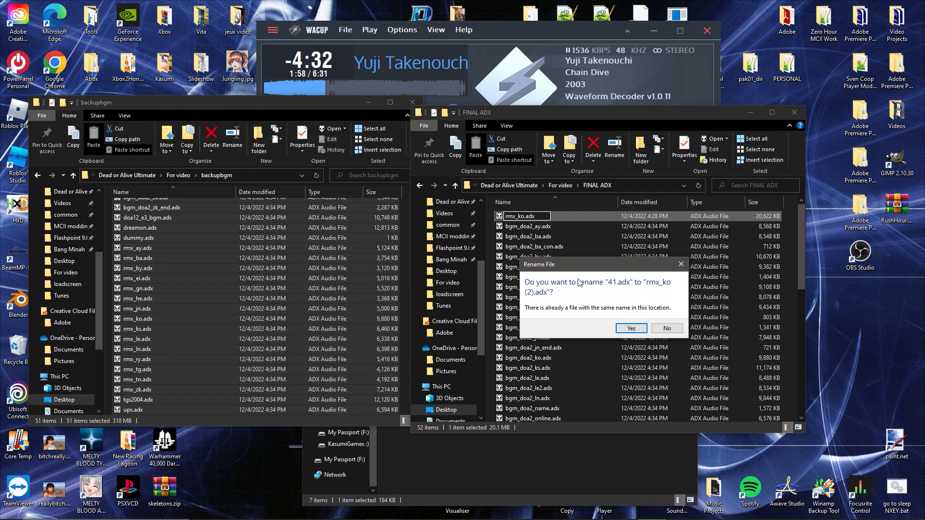
pyautogui.click(632, 329)
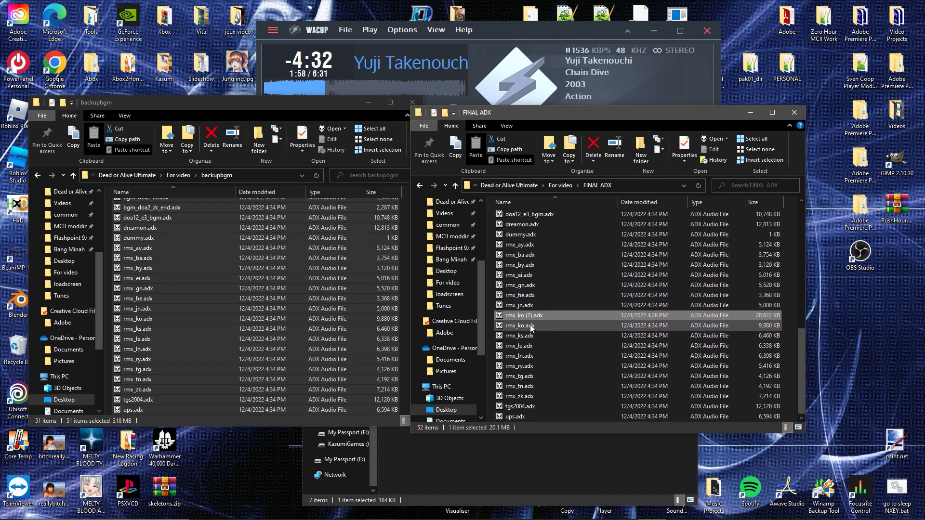
# Delete the original rmx_ko.adx from FINAL ADX and rename rmx_ko (2).adx to rmx_ko.adx.
pyautogui.rightClick(532, 329)
pyautogui.click(570, 293)
pyautogui.rightClick(544, 326)
pyautogui.click(569, 301)
pyautogui.click(532, 326)
pyautogui.press('BackSpace')
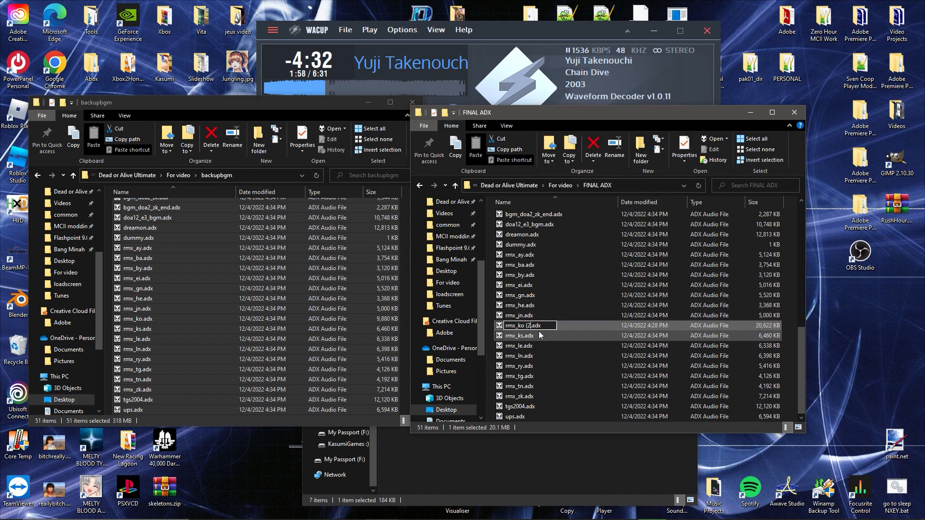
pyautogui.press('Return')
pyautogui.click(788, 312)
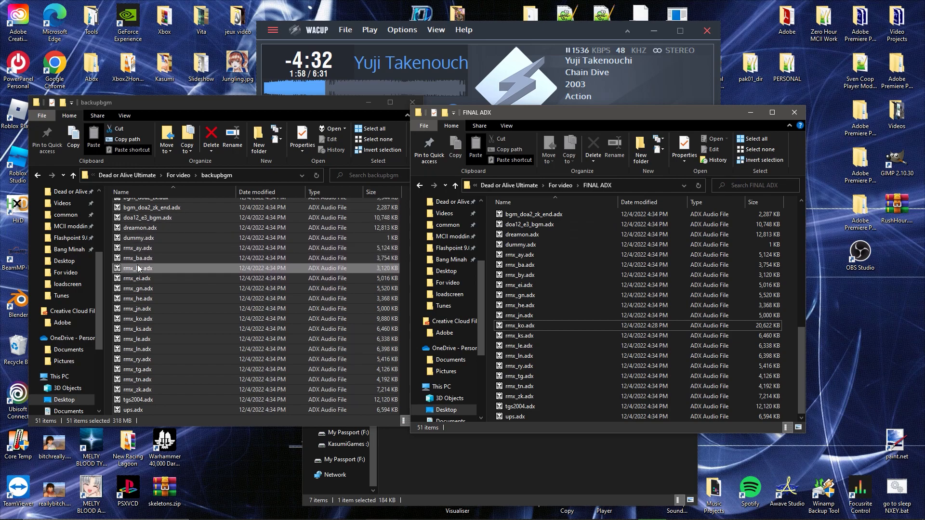
# Compare the rmx_by.adx file name in backupbgm with its counterpart in FINAL ADX, leaving both unchanged.
pyautogui.click(249, 269)
pyautogui.rightClick(140, 270)
pyautogui.press('Up')
pyautogui.press('Up')
pyautogui.press('Return')
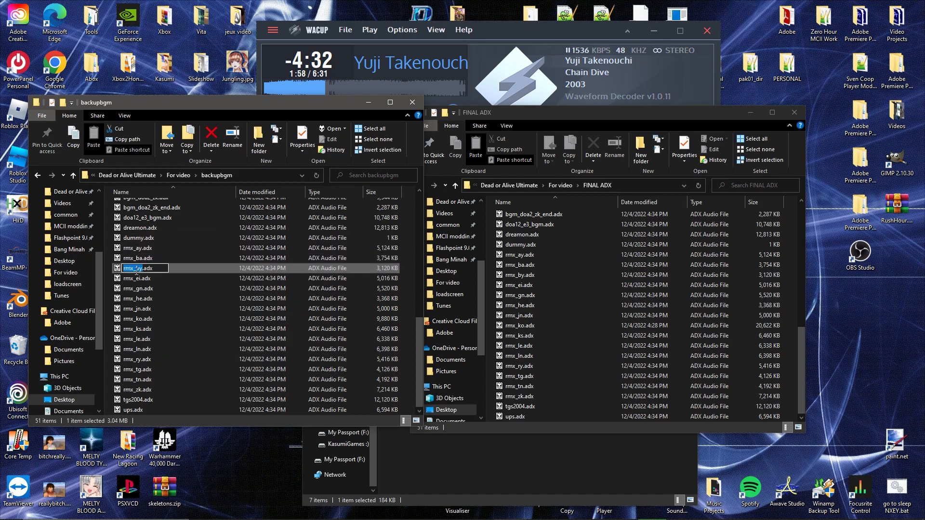
pyautogui.click(221, 275)
pyautogui.rightClick(535, 277)
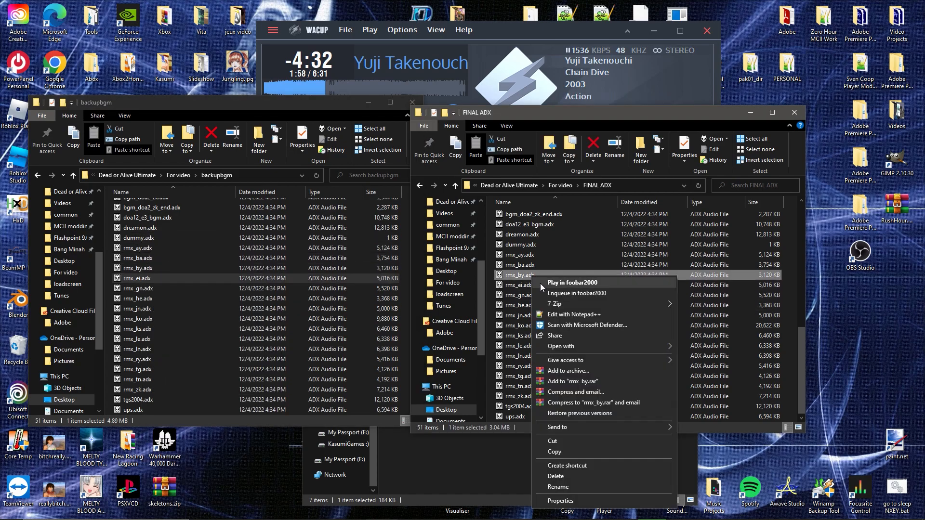
pyautogui.click(567, 487)
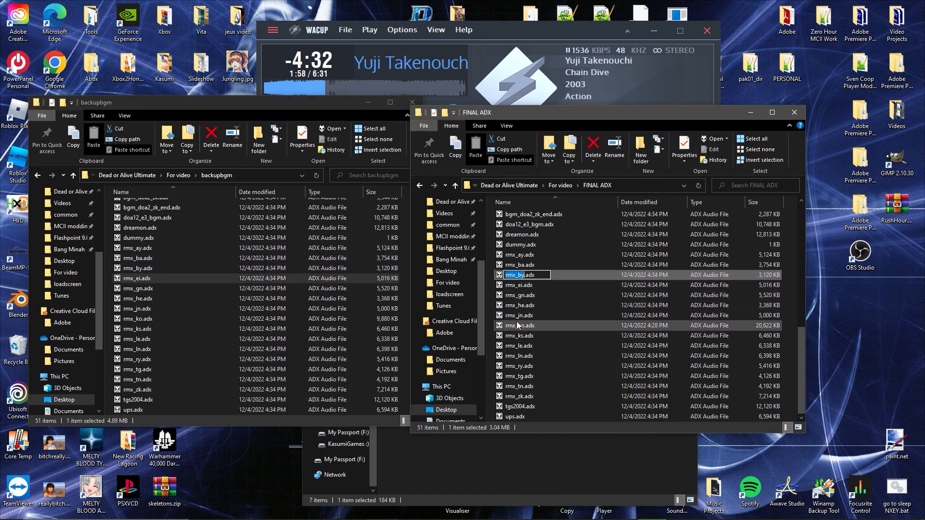
pyautogui.click(636, 278)
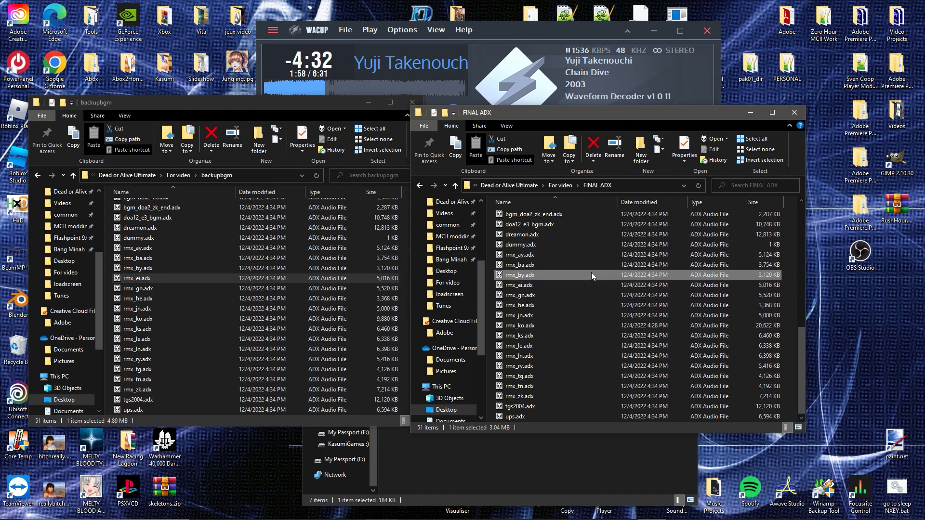
# Look through the complete FINAL ADX track list and check the replaced rmx_ko.adx among the original files.
pyautogui.moveTo(525, 278); pyautogui.dragTo(555, 280)
pyautogui.scroll(10, 559, 305)
pyautogui.scroll(-7, 573, 336)
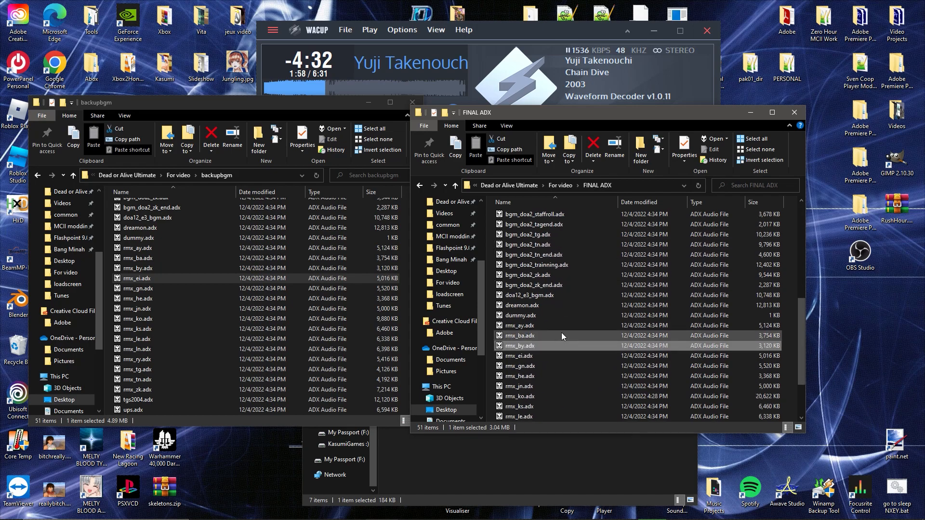
pyautogui.scroll(10, 597, 346)
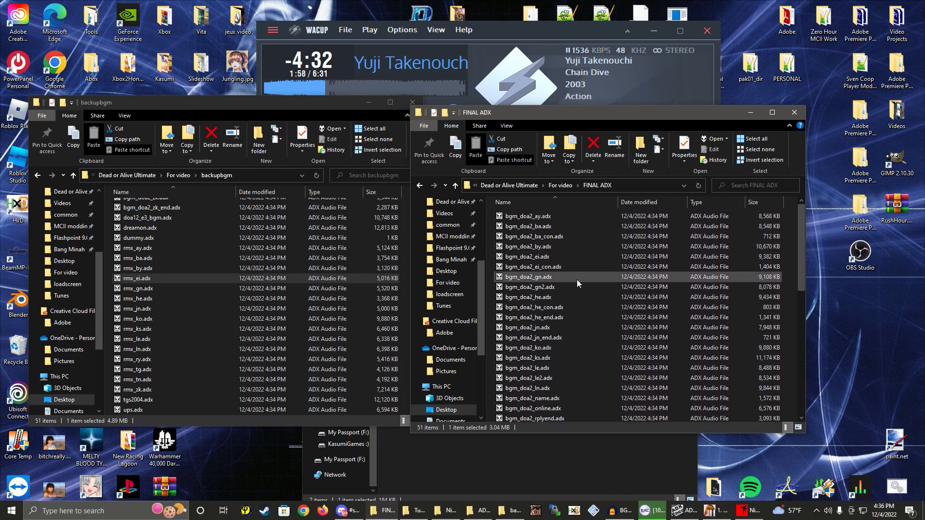
pyautogui.scroll(-10, 598, 270)
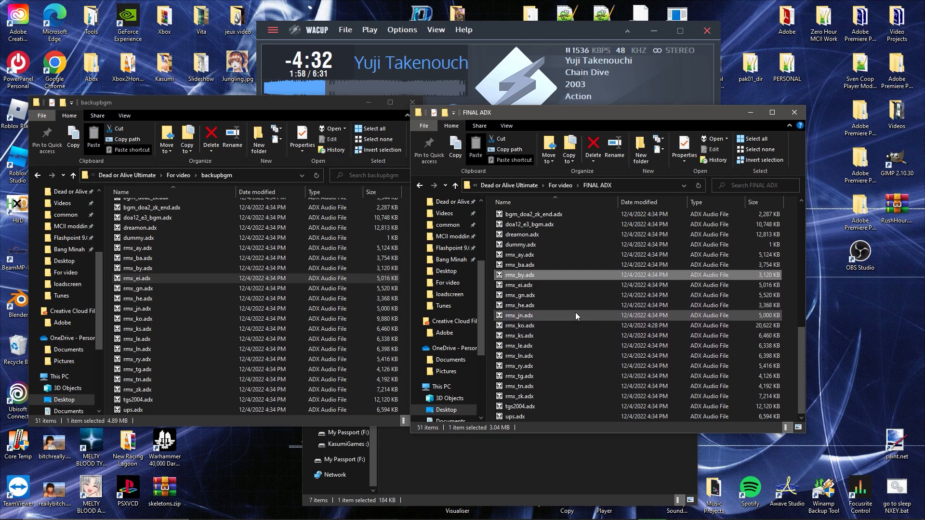
pyautogui.click(551, 329)
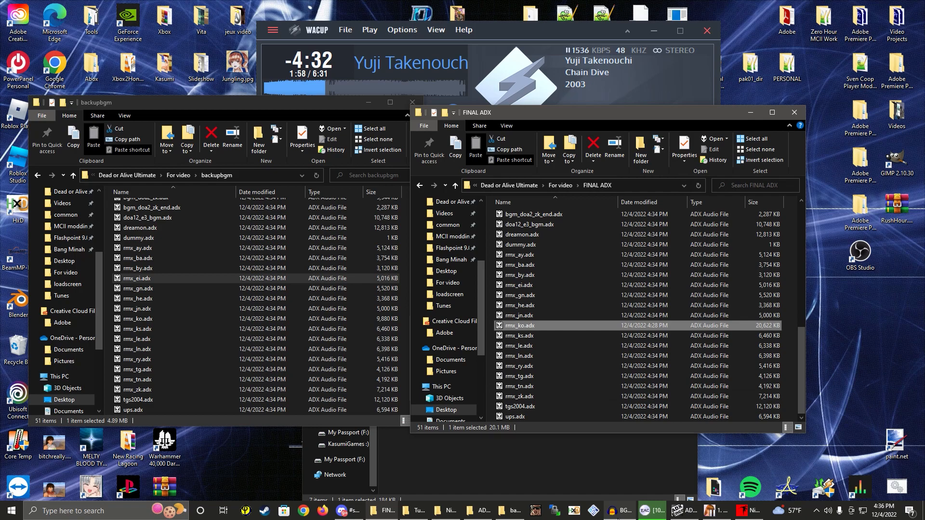
pyautogui.click(749, 512)
pyautogui.click(618, 330)
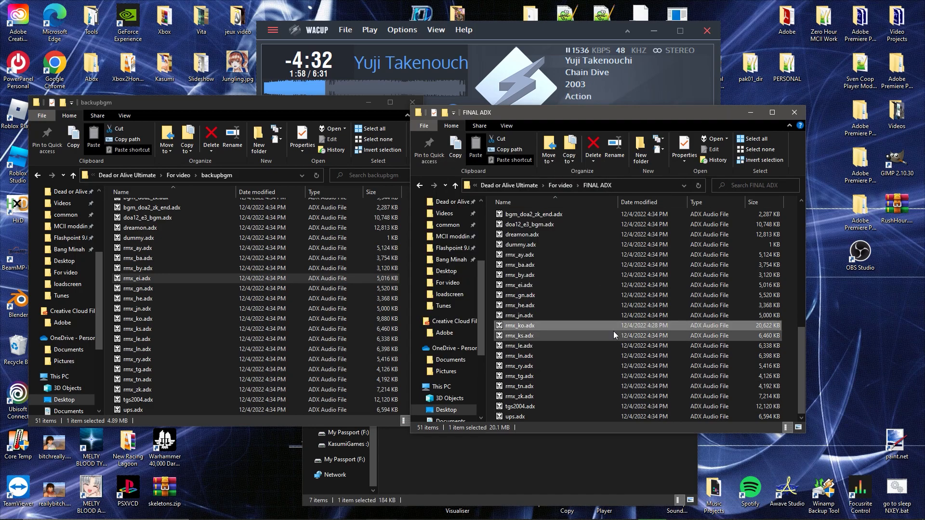
pyautogui.scroll(3, 578, 342)
pyautogui.scroll(-3, 567, 290)
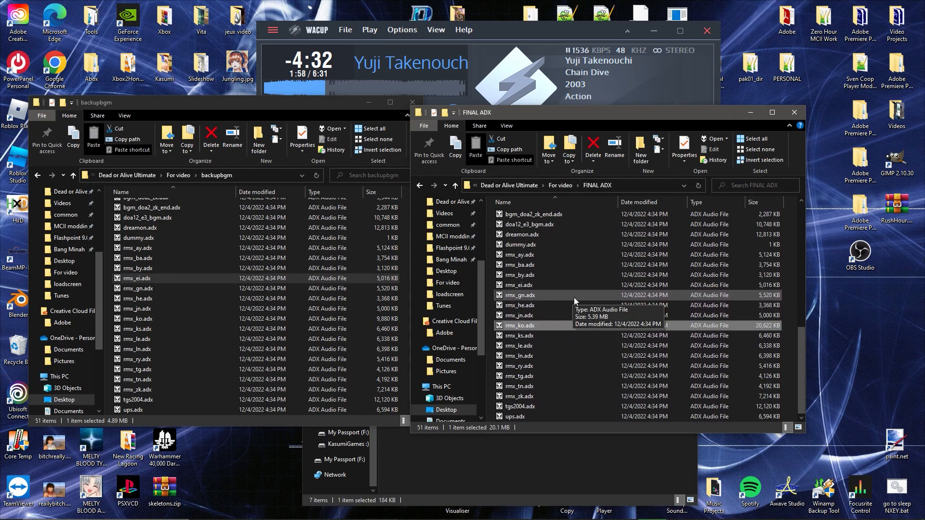
pyautogui.scroll(6, 578, 313)
pyautogui.scroll(-6, 578, 301)
pyautogui.scroll(10, 675, 309)
pyautogui.scroll(-10, 547, 262)
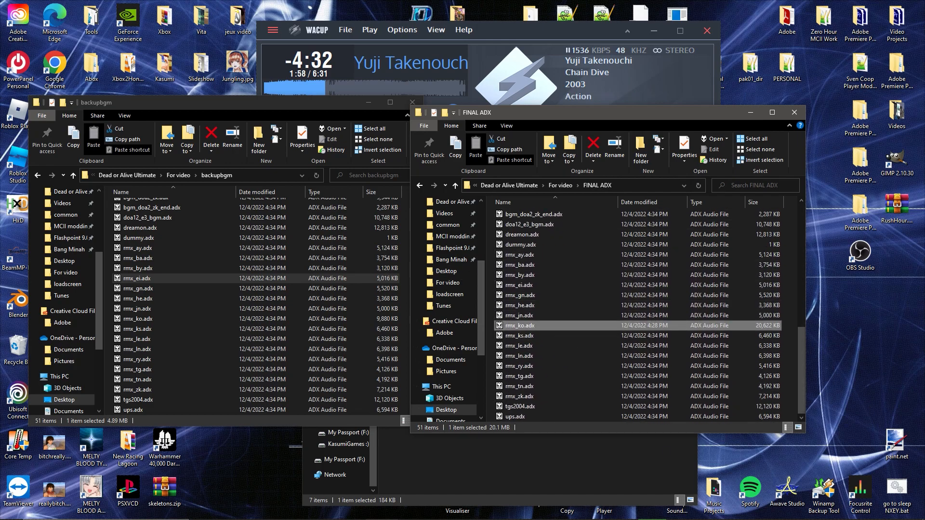
# Go up to the For video folder and arrange its window beside the restored Ninja Toolbox window.
pyautogui.click(561, 186)
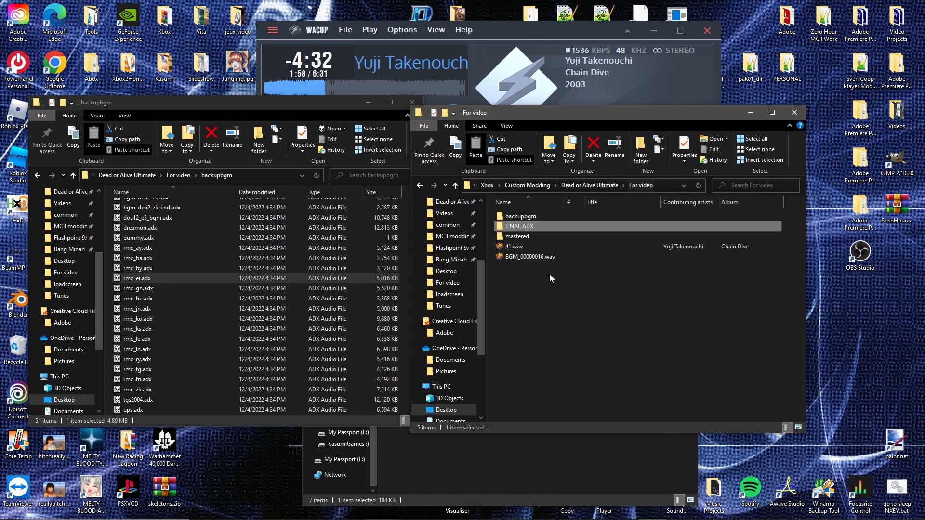
pyautogui.moveTo(704, 113); pyautogui.dragTo(341, 112)
pyautogui.press('F2')
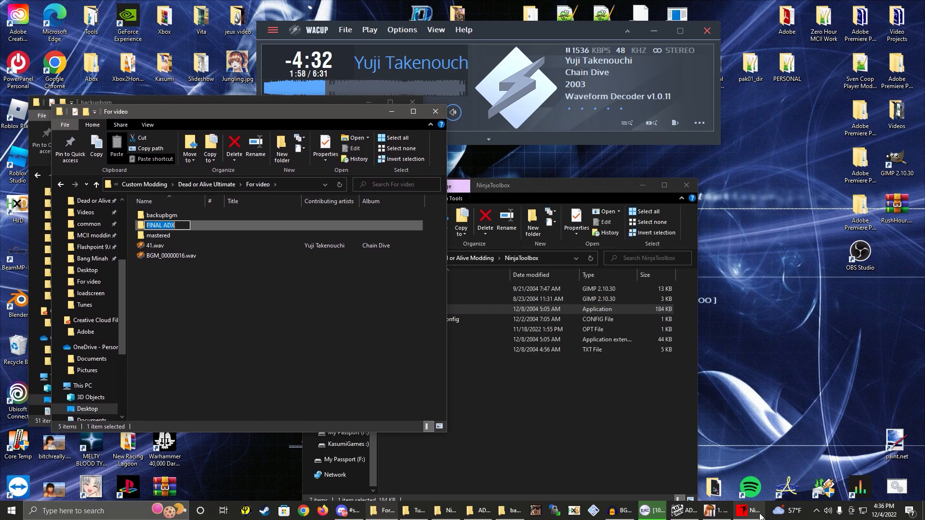
pyautogui.click(759, 517)
pyautogui.moveTo(500, 167); pyautogui.dragTo(572, 164)
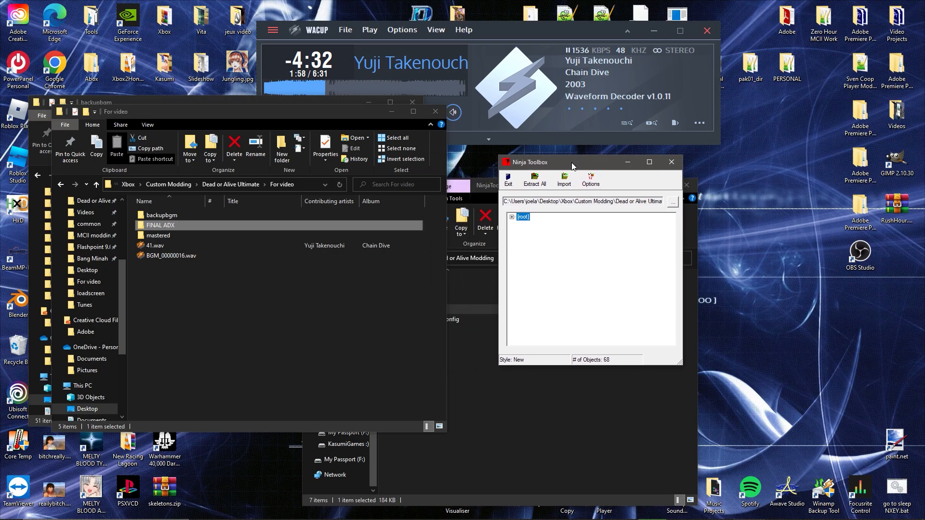
# Reopen the bgm.afs archive from the Dead or Alive Ultimate backup folder in Ninja Toolbox.
pyautogui.click(673, 203)
pyautogui.click(449, 129)
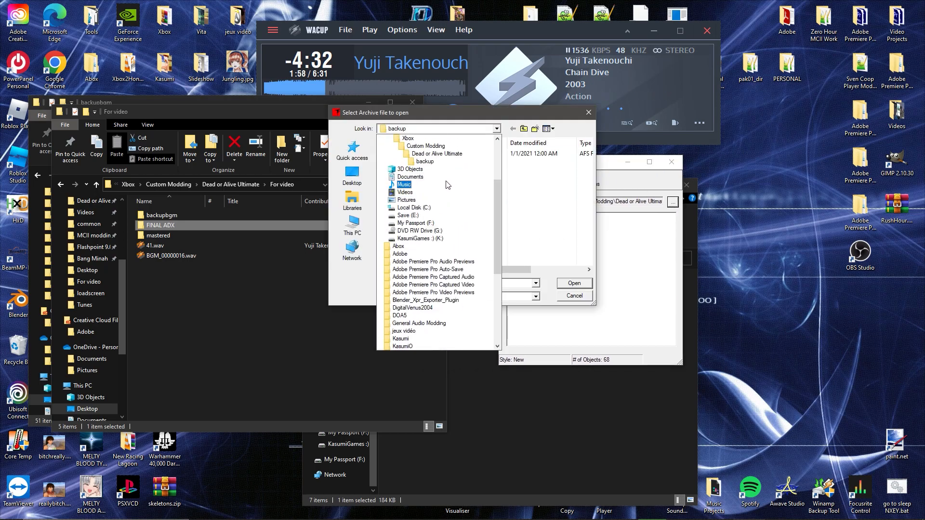
pyautogui.click(437, 165)
pyautogui.doubleClick(426, 152)
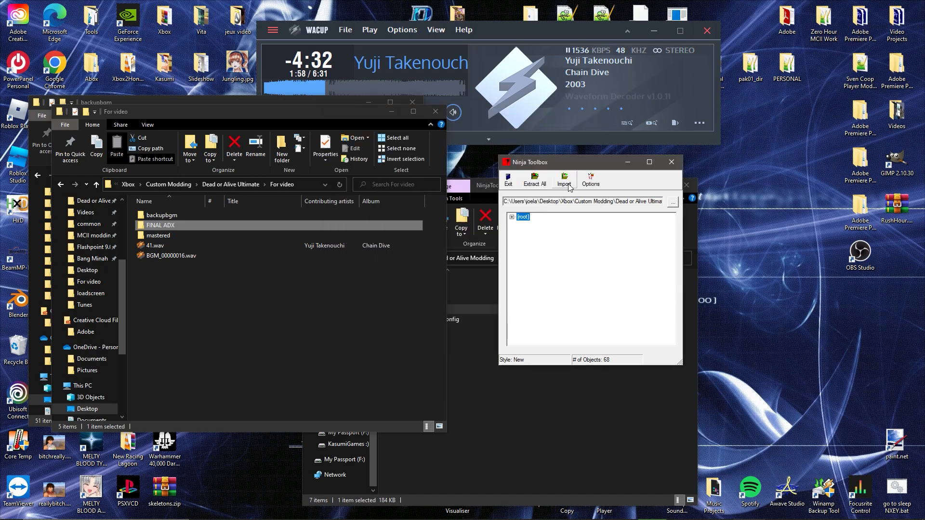
# Start a multi-object import for the opened archive and choose the FINAL ADX folder inside For video as the import directory.
pyautogui.click(569, 183)
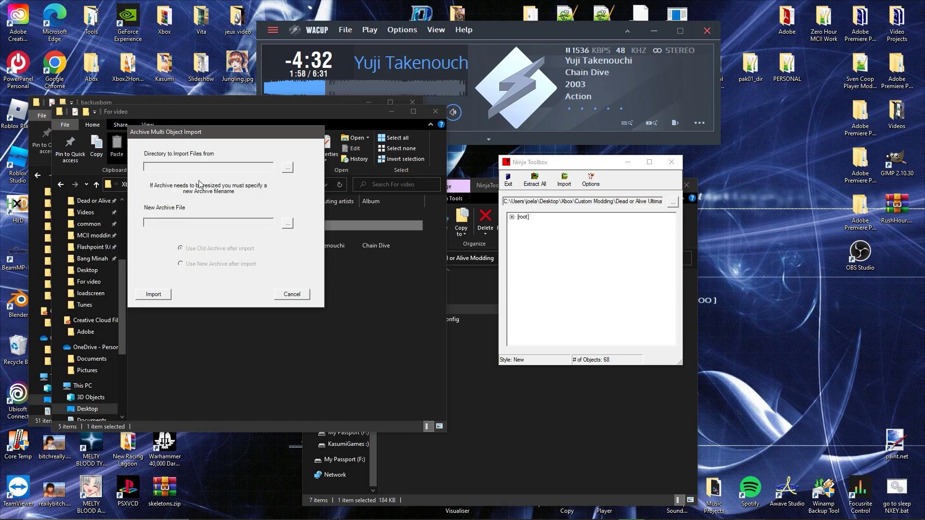
pyautogui.moveTo(187, 145); pyautogui.dragTo(359, 223)
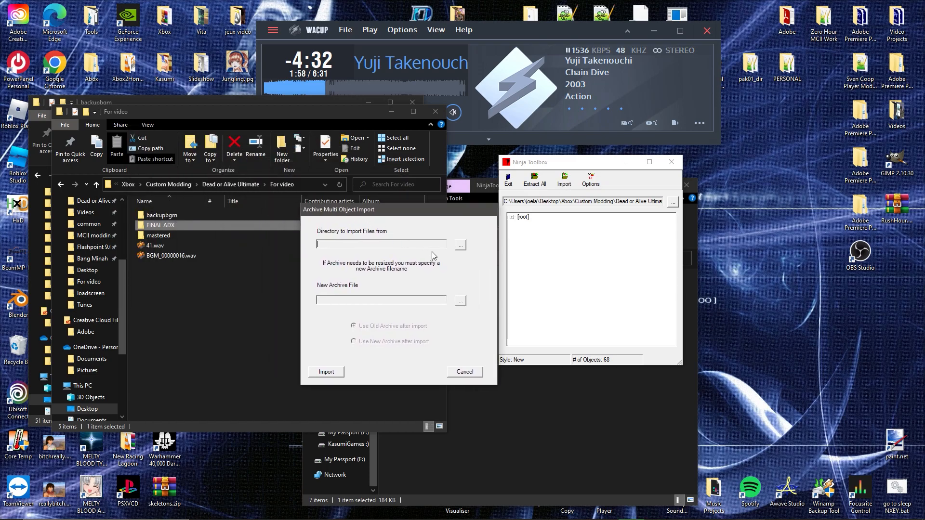
pyautogui.click(460, 246)
pyautogui.scroll(-10, 461, 279)
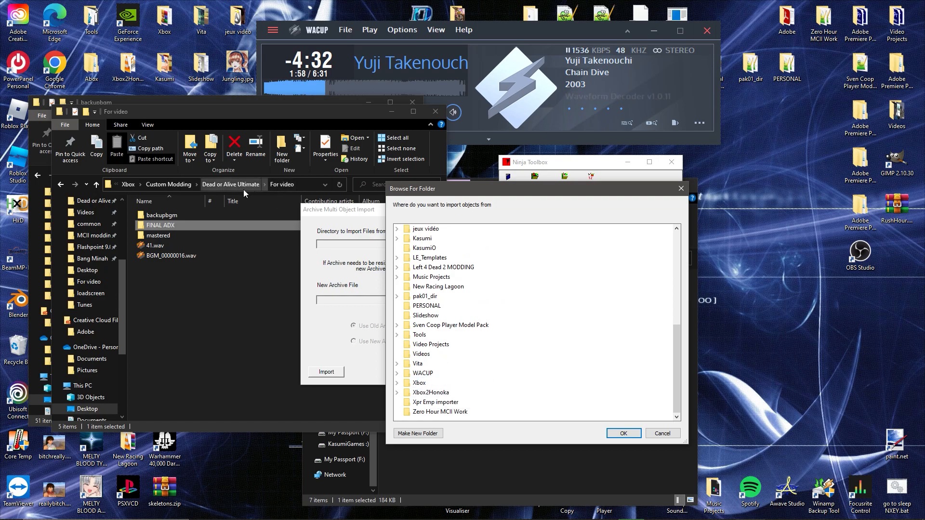
pyautogui.doubleClick(422, 390)
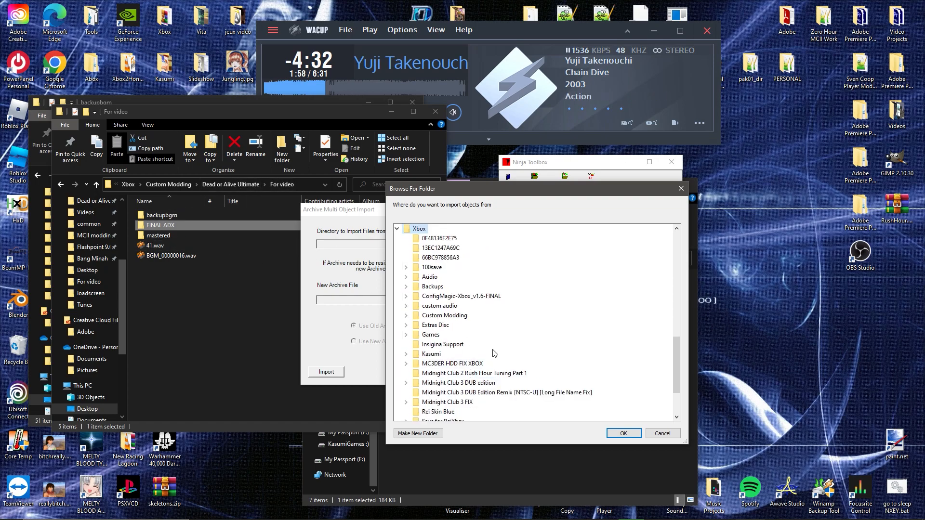
pyautogui.scroll(-1, 463, 338)
pyautogui.doubleClick(444, 286)
pyautogui.doubleClick(460, 296)
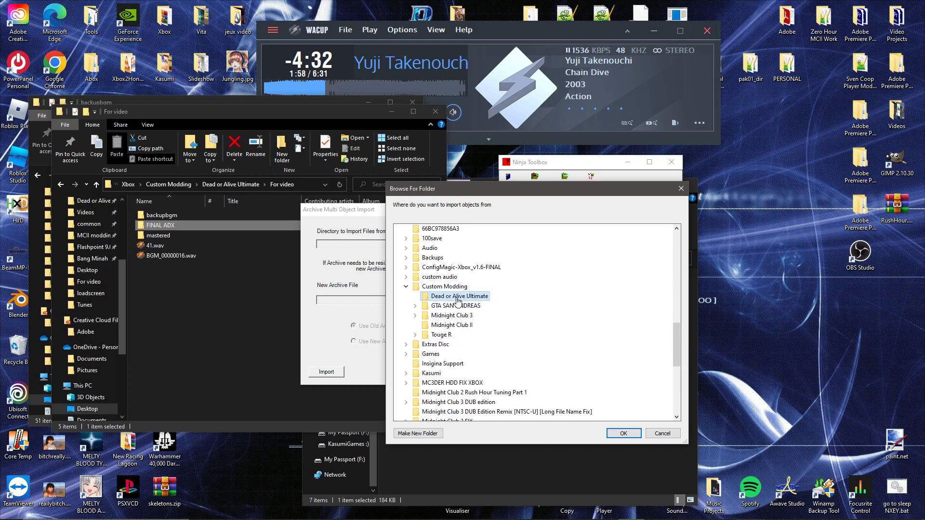
pyautogui.doubleClick(452, 365)
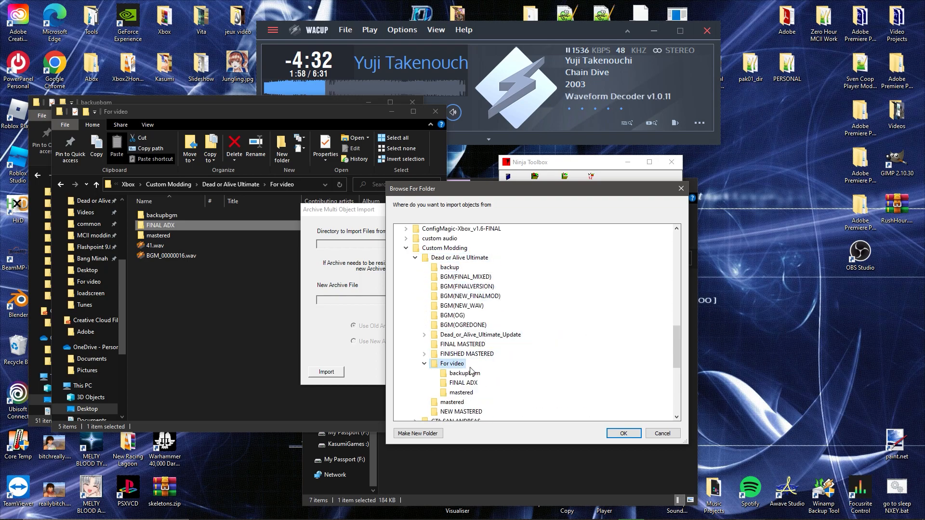
pyautogui.click(455, 374)
pyautogui.click(623, 433)
# Move the import dialog aside and look through the tracks in the FINAL ADX folder.
pyautogui.moveTo(386, 210); pyautogui.dragTo(506, 211)
pyautogui.doubleClick(160, 225)
pyautogui.scroll(-9, 169, 330)
pyautogui.click(578, 302)
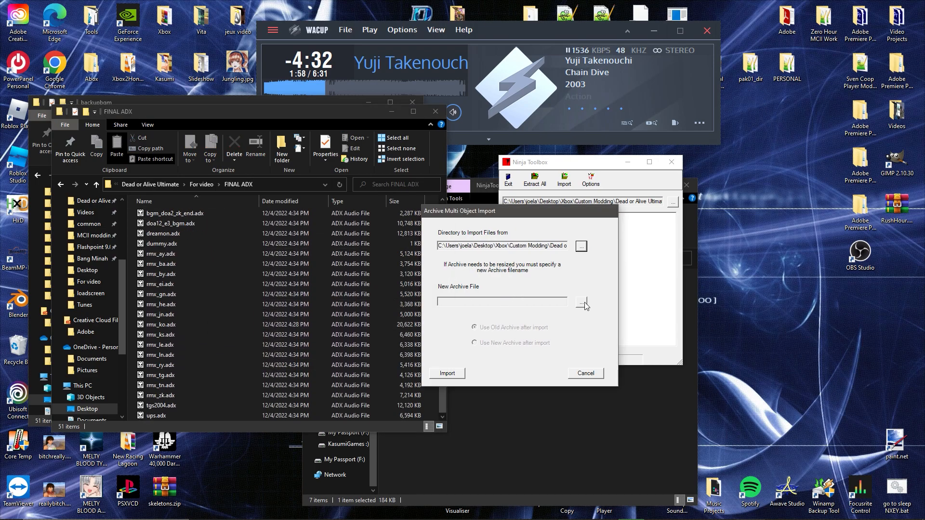
pyautogui.click(579, 304)
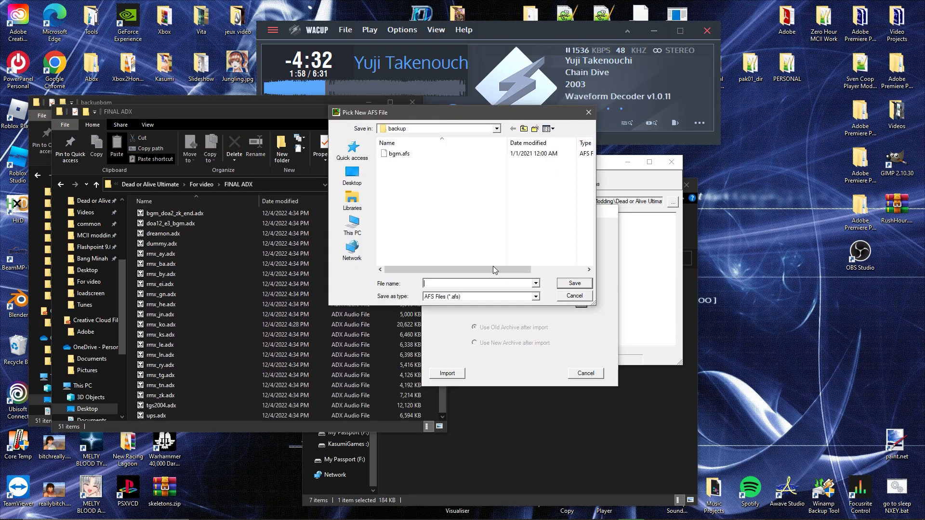
pyautogui.click(427, 130)
pyautogui.scroll(1, 438, 223)
pyautogui.click(543, 209)
pyautogui.doubleClick(420, 155)
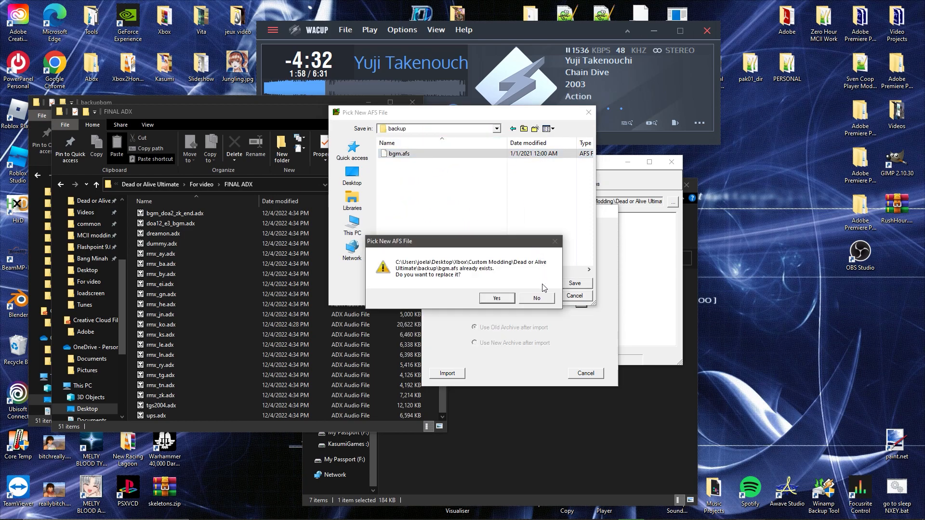
pyautogui.click(536, 298)
pyautogui.click(440, 129)
pyautogui.scroll(3, 442, 188)
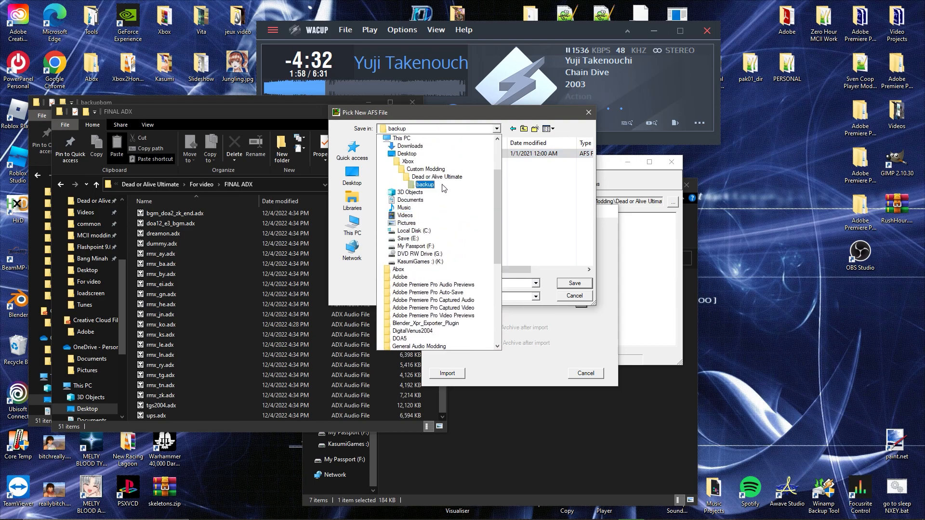
pyautogui.click(436, 177)
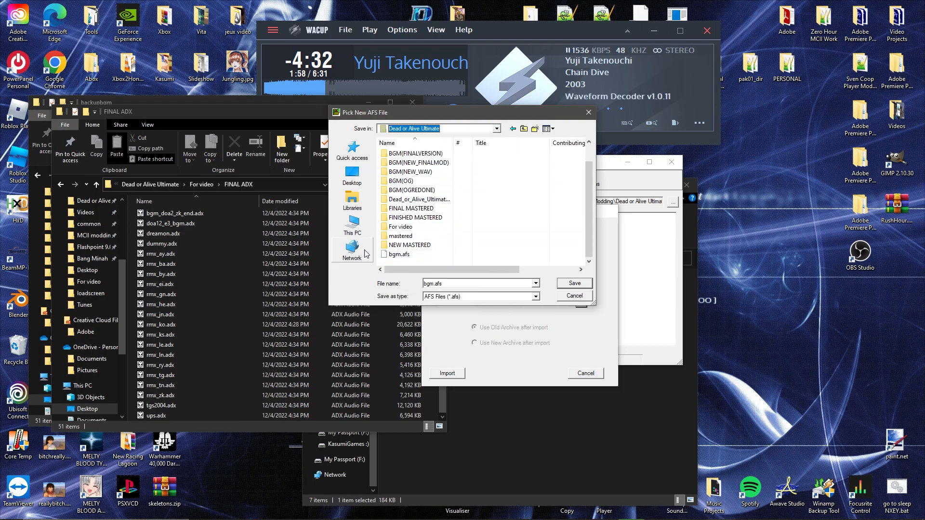
pyautogui.click(588, 114)
# Clear the overlapping folder windows and place the FINAL ADX window beside the backupbgm window.
pyautogui.click(366, 113)
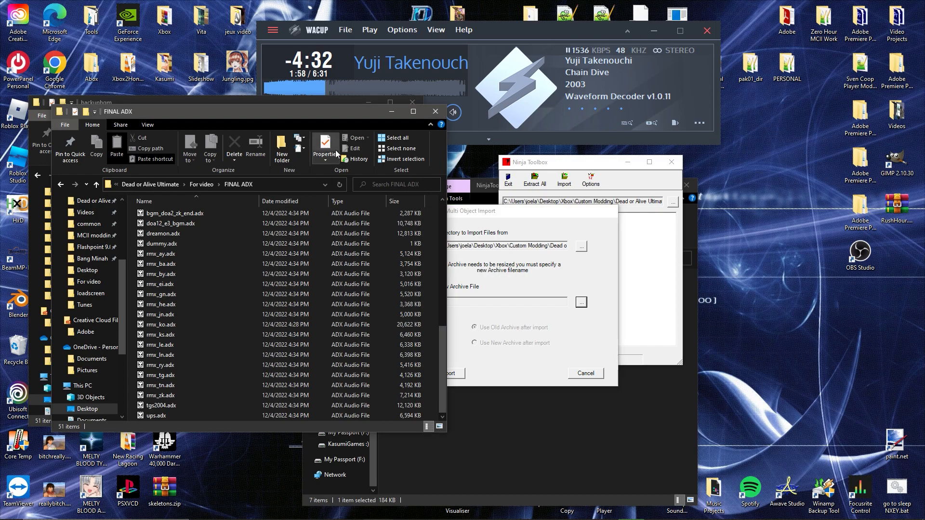
pyautogui.click(392, 112)
pyautogui.click(517, 449)
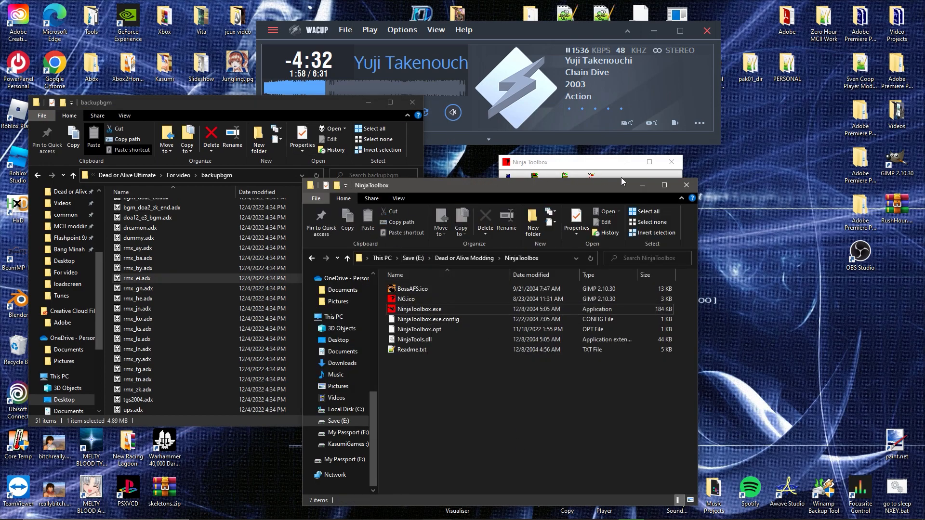
pyautogui.click(643, 185)
pyautogui.click(178, 175)
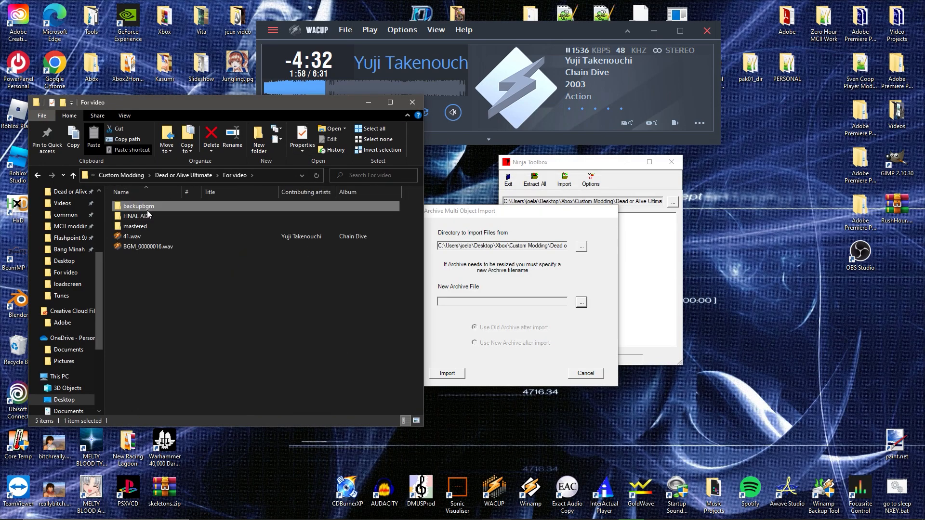
pyautogui.doubleClick(154, 207)
pyautogui.click(470, 514)
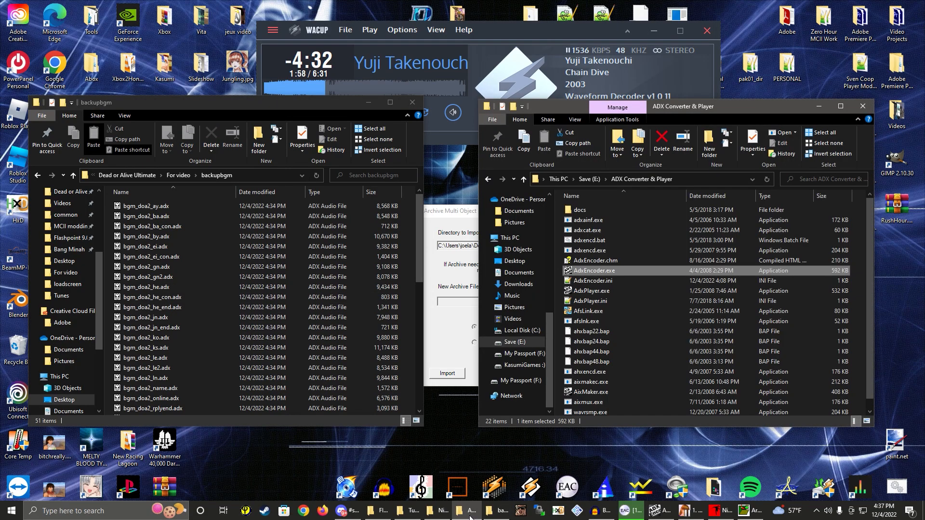
pyautogui.click(469, 513)
pyautogui.click(380, 511)
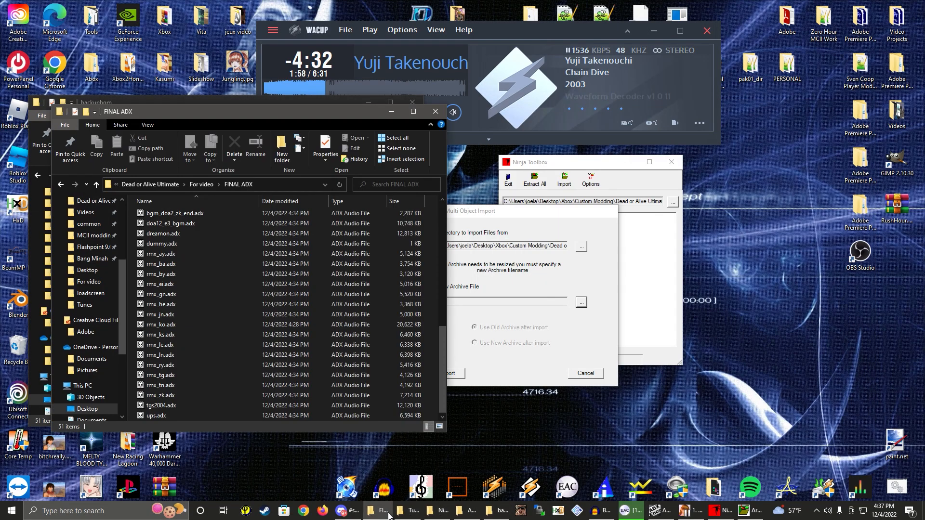
pyautogui.moveTo(265, 112); pyautogui.dragTo(679, 132)
# Copy the original bgm.afs from the backup folder inside Dead or Alive Ultimate.
pyautogui.click(578, 204)
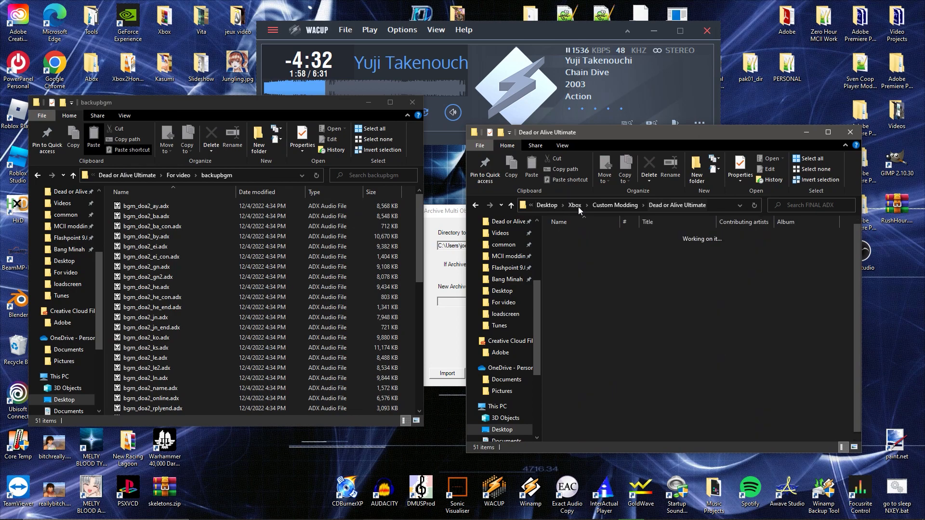
pyautogui.doubleClick(575, 245)
pyautogui.click(625, 203)
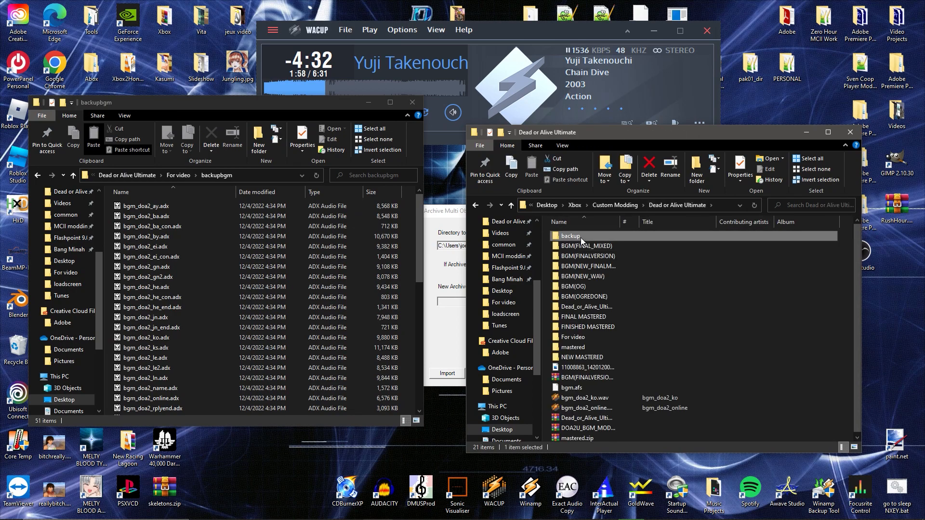
pyautogui.doubleClick(580, 236)
pyautogui.rightClick(580, 237)
pyautogui.click(607, 397)
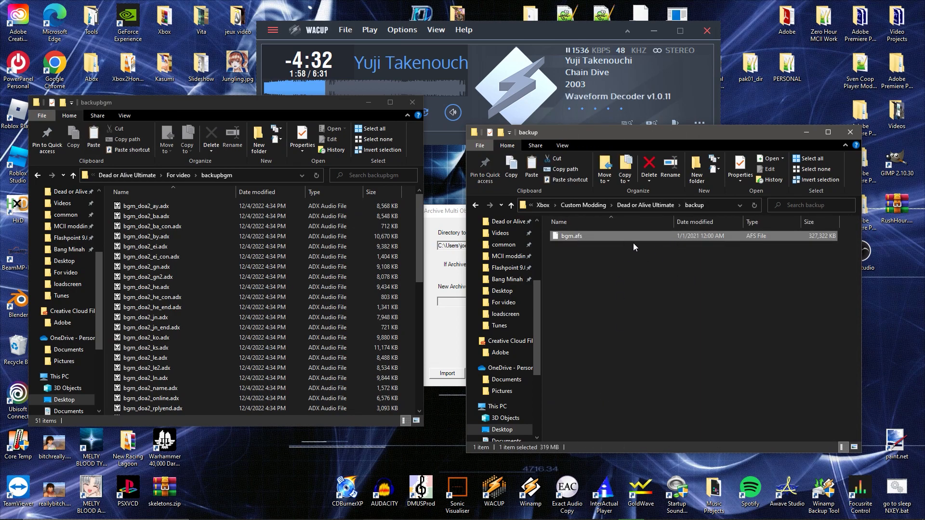
# Create a folder named FINAL BGM ARCHIVE inside the For video folder and open it.
pyautogui.click(640, 204)
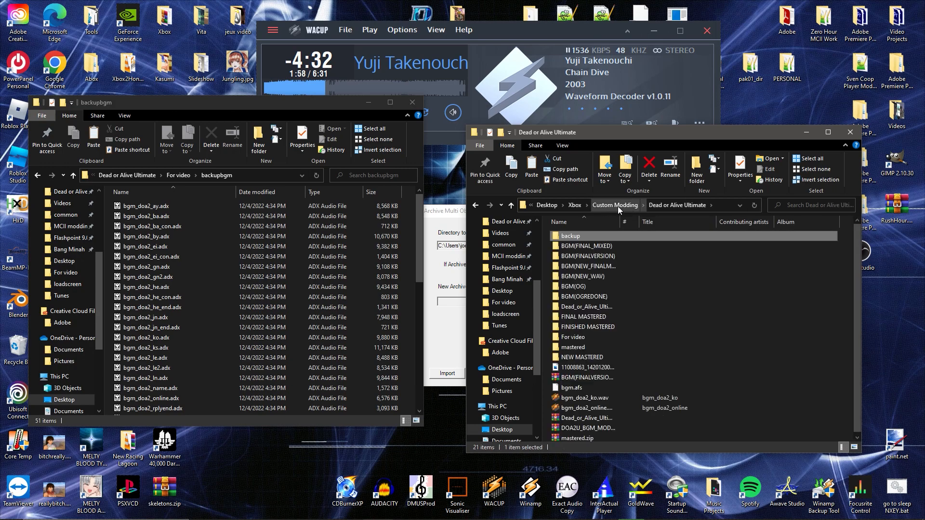
pyautogui.click(618, 206)
pyautogui.doubleClick(599, 236)
pyautogui.doubleClick(586, 341)
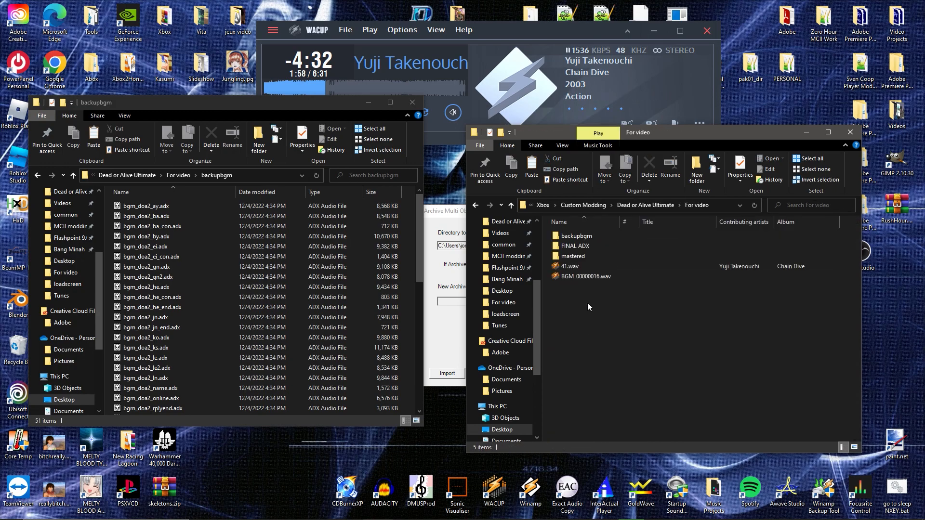
pyautogui.rightClick(588, 315)
pyautogui.moveTo(646, 431)
pyautogui.click(713, 432)
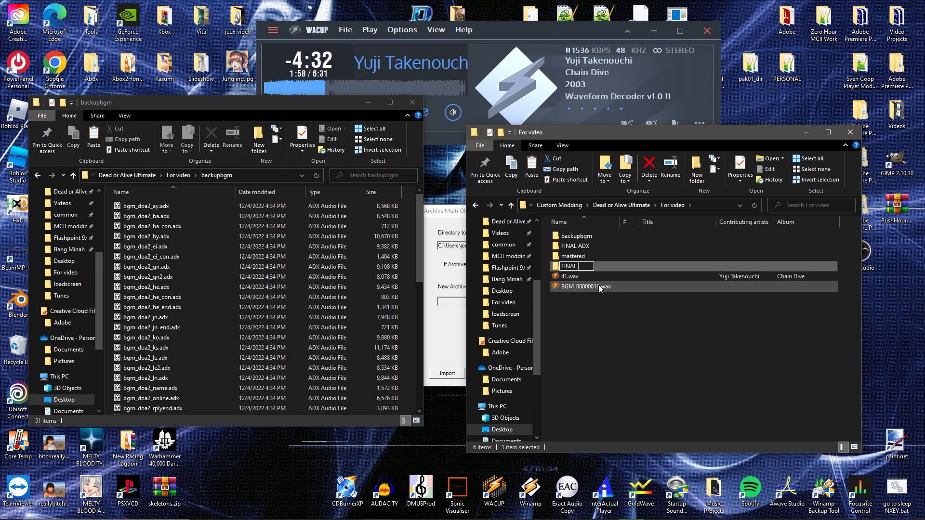
pyautogui.write('FINAL BGM ARCH')
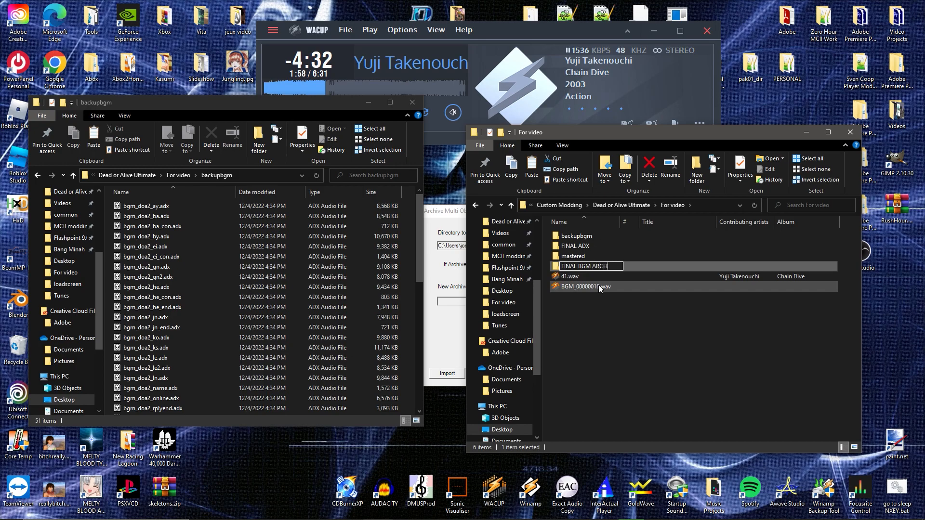
pyautogui.press('Return')
pyautogui.press('Return')
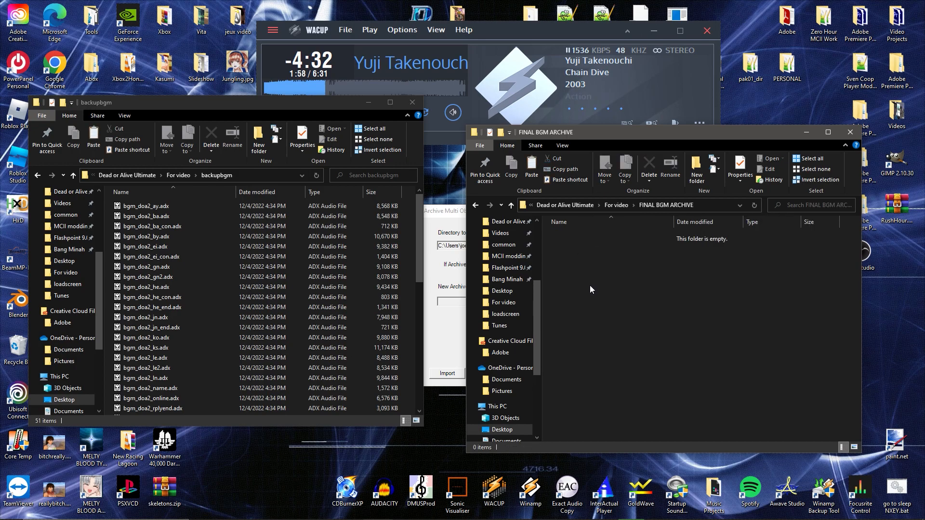
# Paste the copied bgm.afs into FINAL BGM ARCHIVE and minimise that folder window.
pyautogui.rightClick(591, 289)
pyautogui.click(600, 351)
pyautogui.click(806, 132)
# Set the new archive file to bgm.afs in FINAL BGM ARCHIVE, accept replacing it, and run the import to rebuild the archive.
pyautogui.click(581, 303)
pyautogui.click(436, 128)
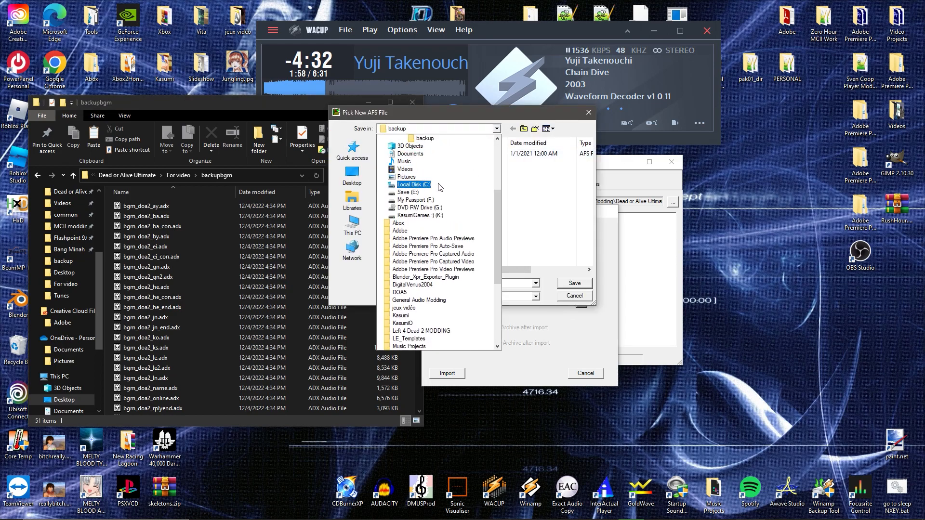
pyautogui.click(427, 229)
pyautogui.scroll(-1, 427, 229)
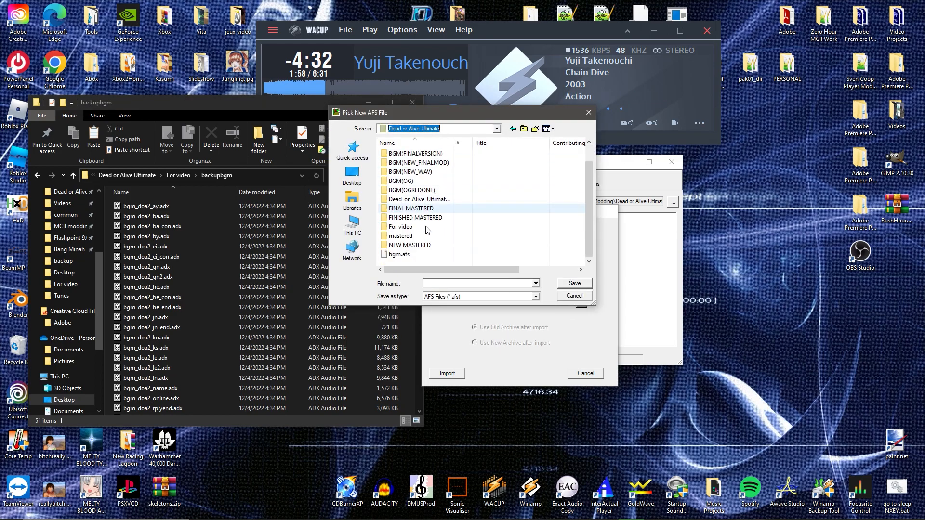
pyautogui.doubleClick(426, 228)
pyautogui.doubleClick(432, 177)
pyautogui.doubleClick(399, 154)
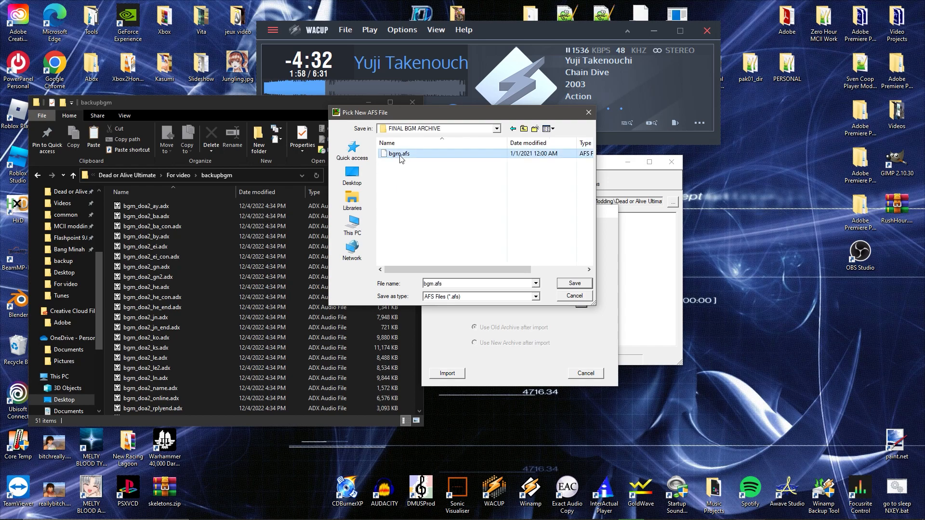
pyautogui.click(496, 302)
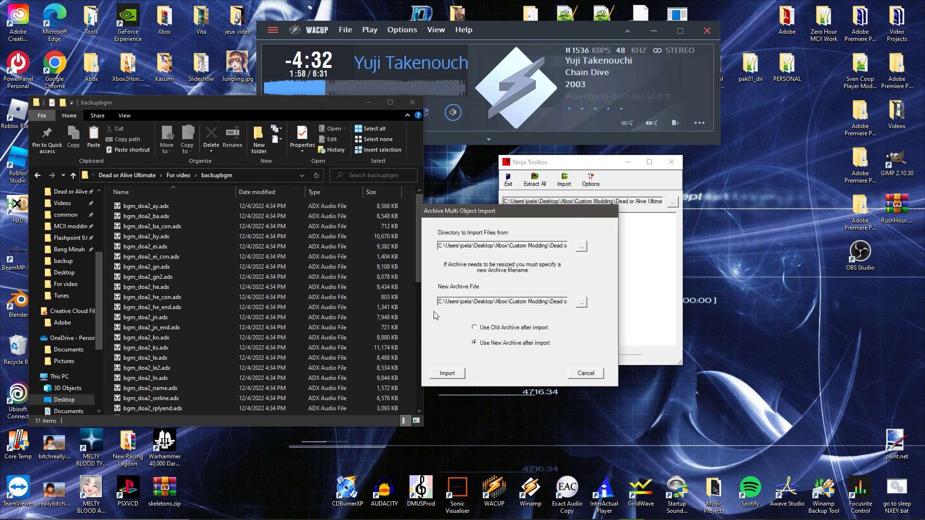
pyautogui.click(447, 374)
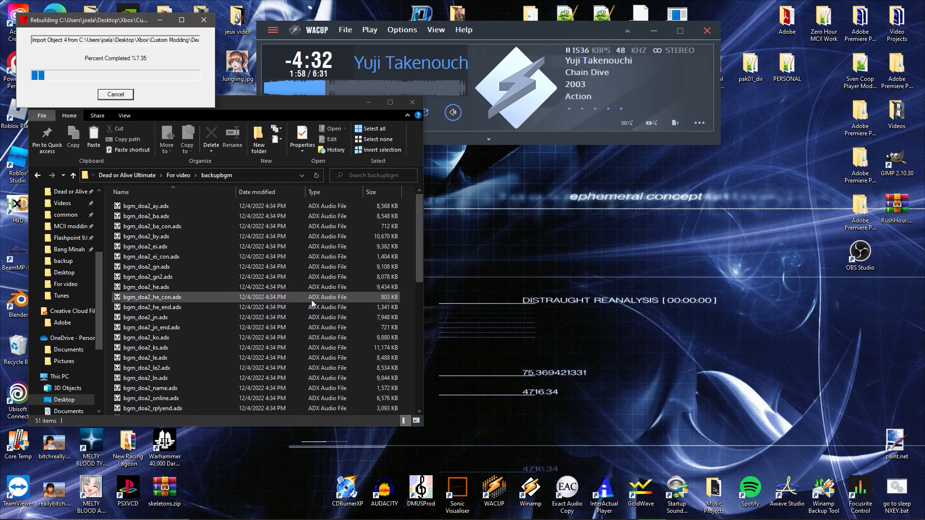
pyautogui.click(518, 295)
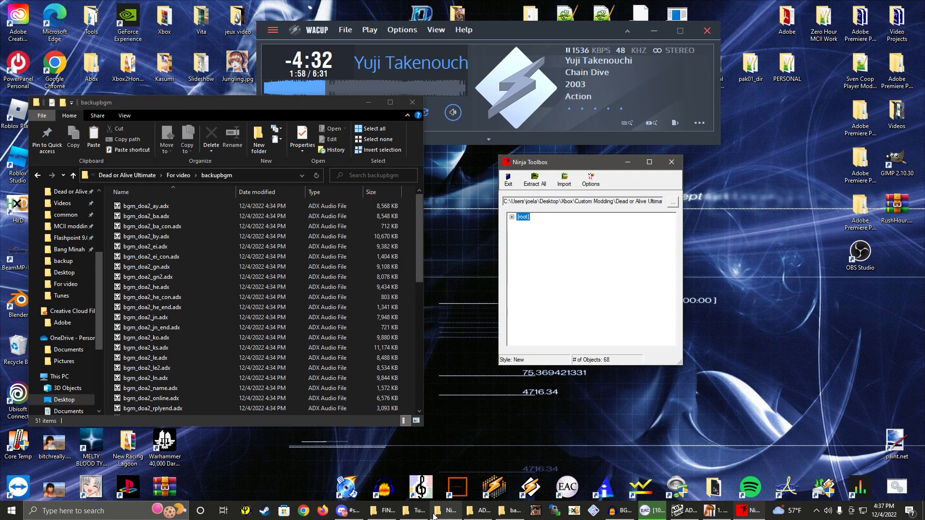
# Check the rebuilt bgm.afs file's size and date in FINAL BGM ARCHIVE, consulting the FINAL ADX track list as well.
pyautogui.click(383, 510)
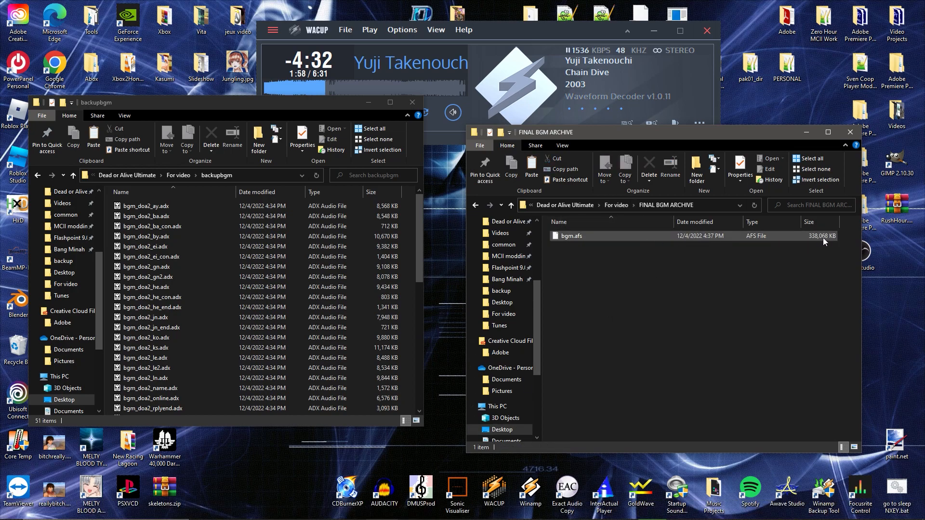
pyautogui.click(621, 205)
pyautogui.click(583, 246)
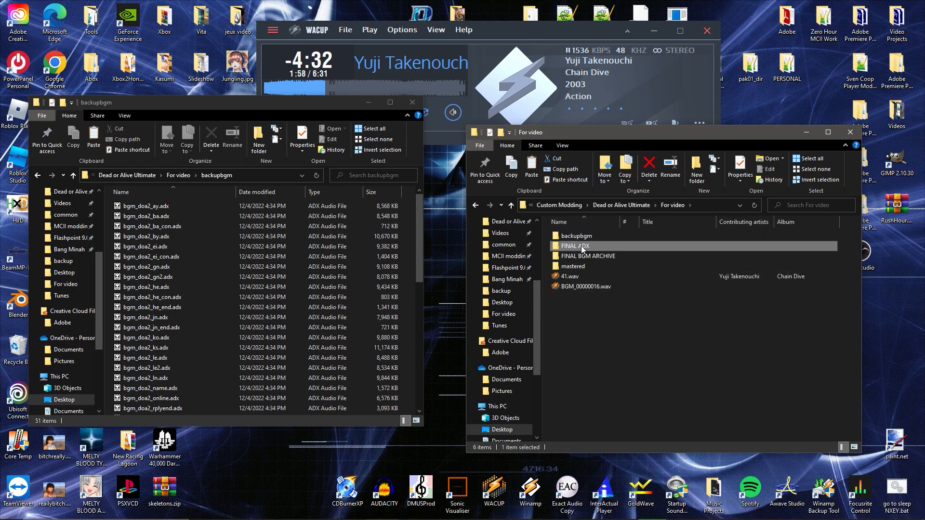
pyautogui.doubleClick(582, 247)
pyautogui.scroll(-10, 622, 337)
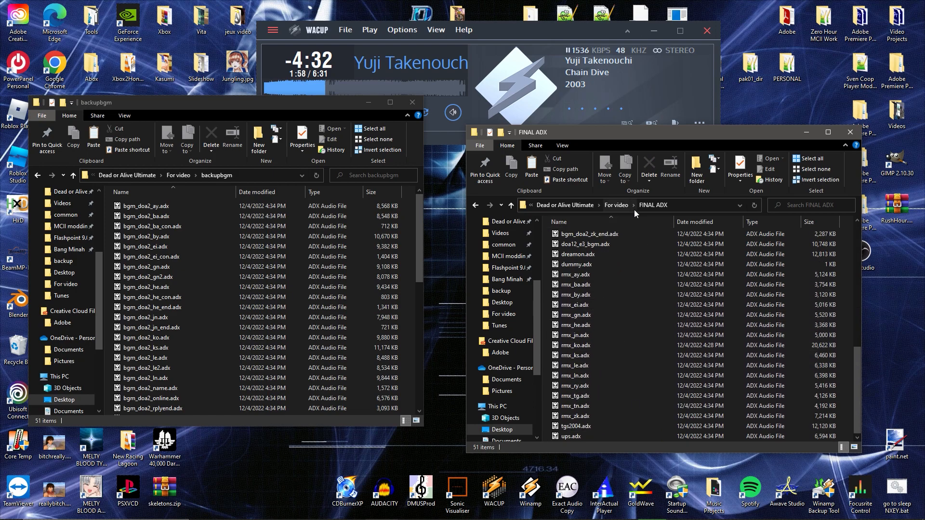
pyautogui.click(621, 205)
pyautogui.doubleClick(600, 258)
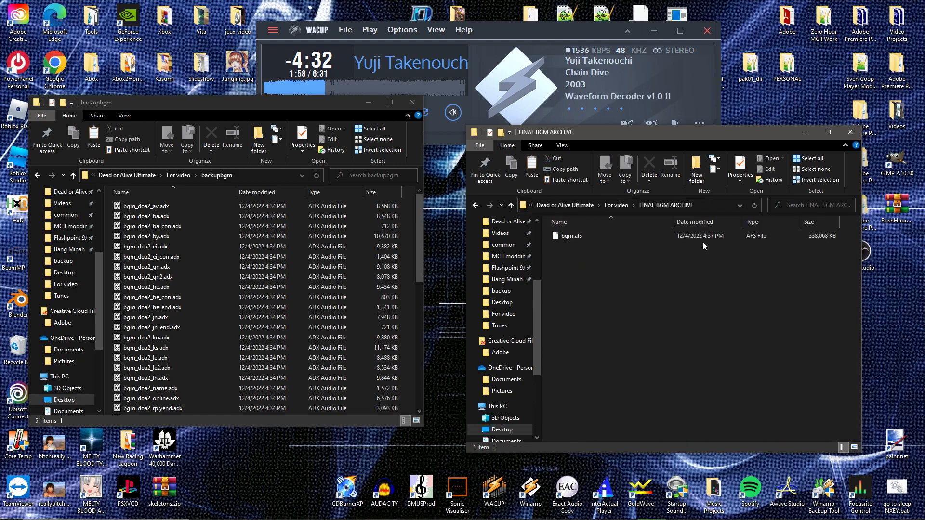
pyautogui.click(752, 238)
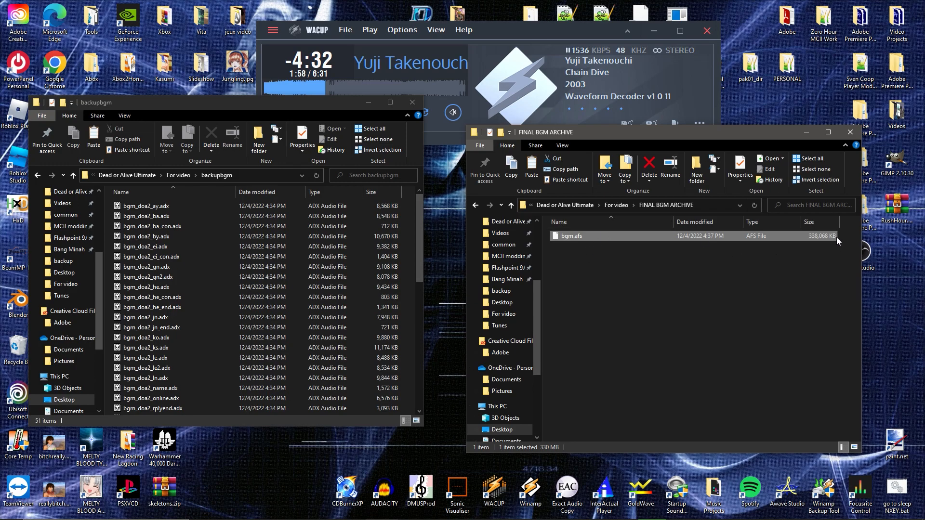
# Compare the original bgm.afs in the backup folder with the rebuilt bgm.afs in FINAL BGM ARCHIVE by size.
pyautogui.click(621, 207)
pyautogui.click(605, 206)
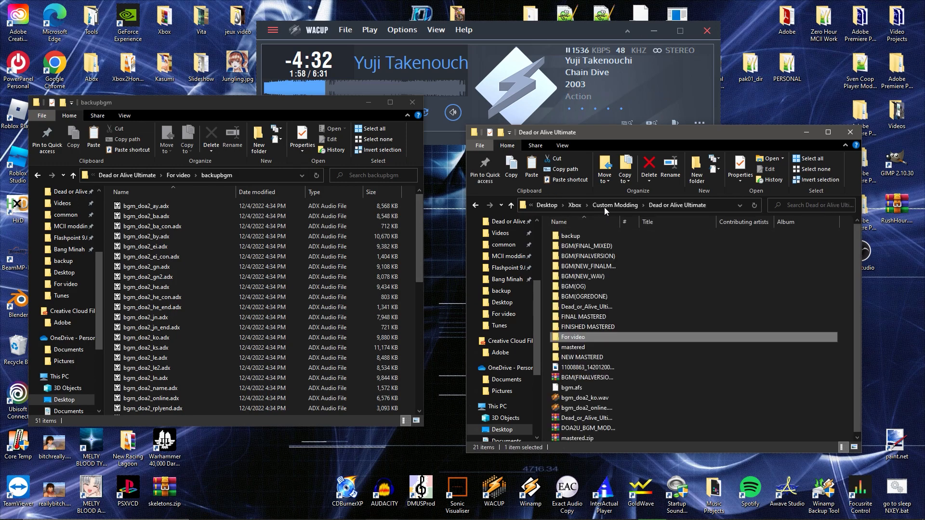
pyautogui.doubleClick(588, 235)
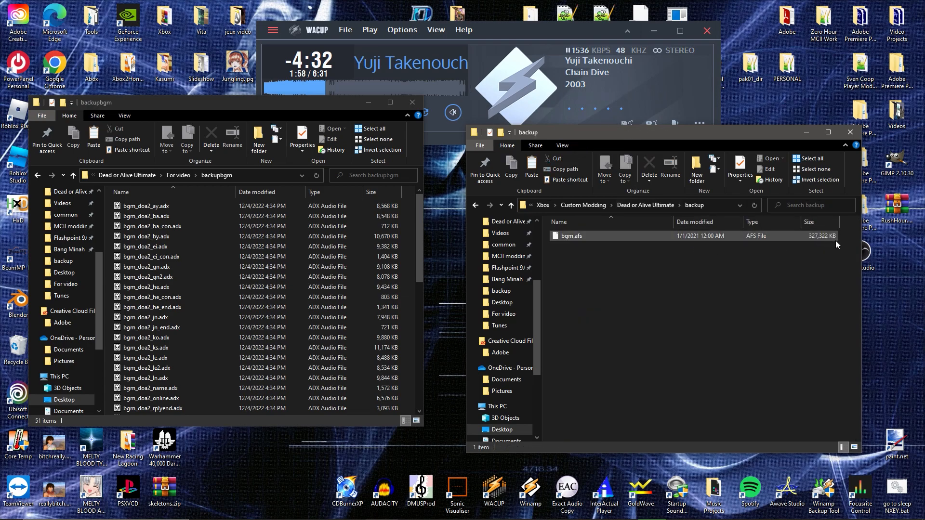
pyautogui.click(584, 205)
pyautogui.doubleClick(599, 235)
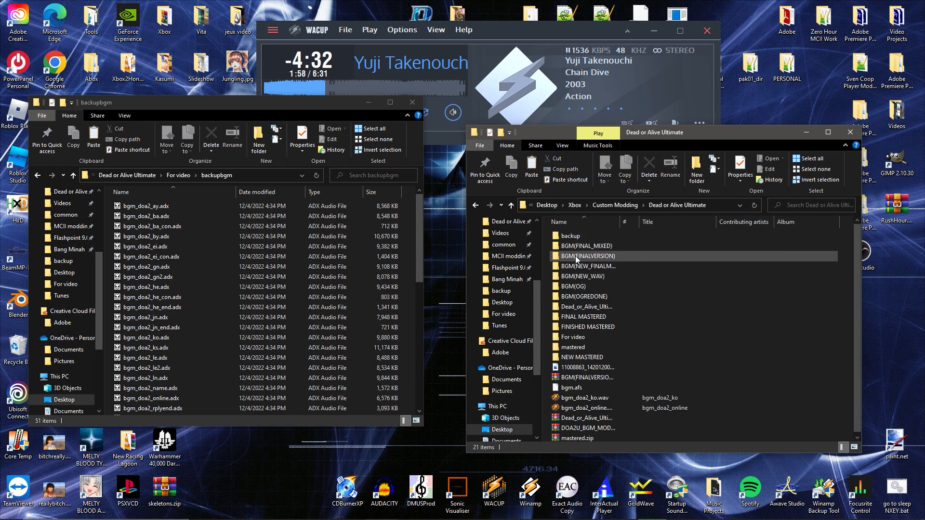
pyautogui.doubleClick(588, 337)
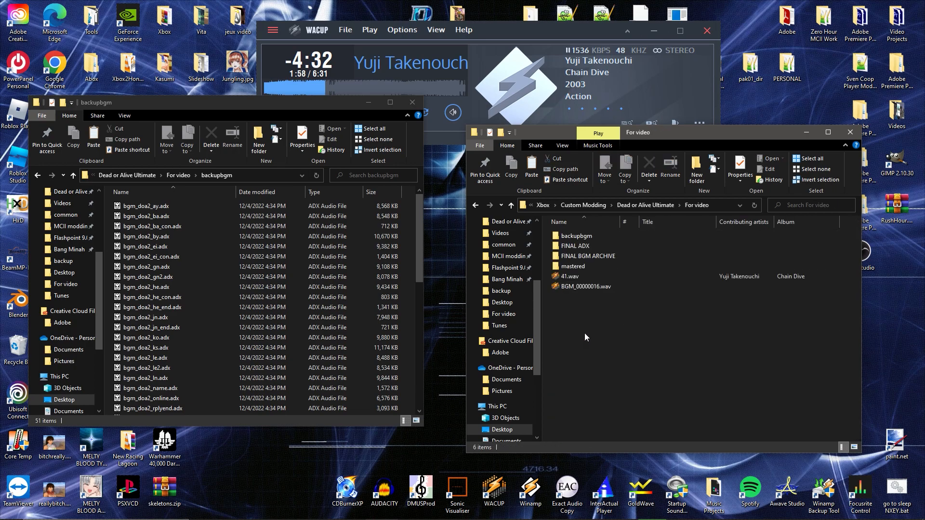
pyautogui.doubleClick(596, 254)
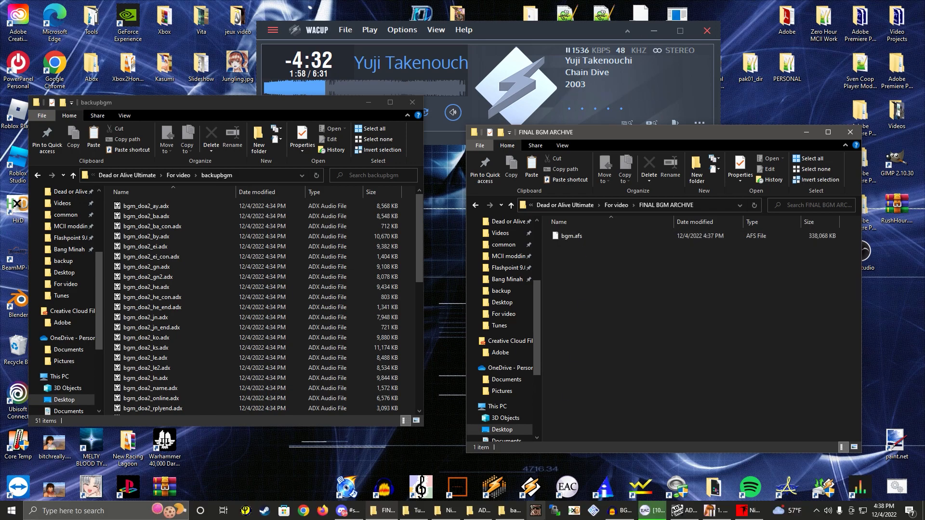
# Switch to WinSCP, connect to the Xbox console through its saved FTP session, and reposition the window.
pyautogui.click(555, 511)
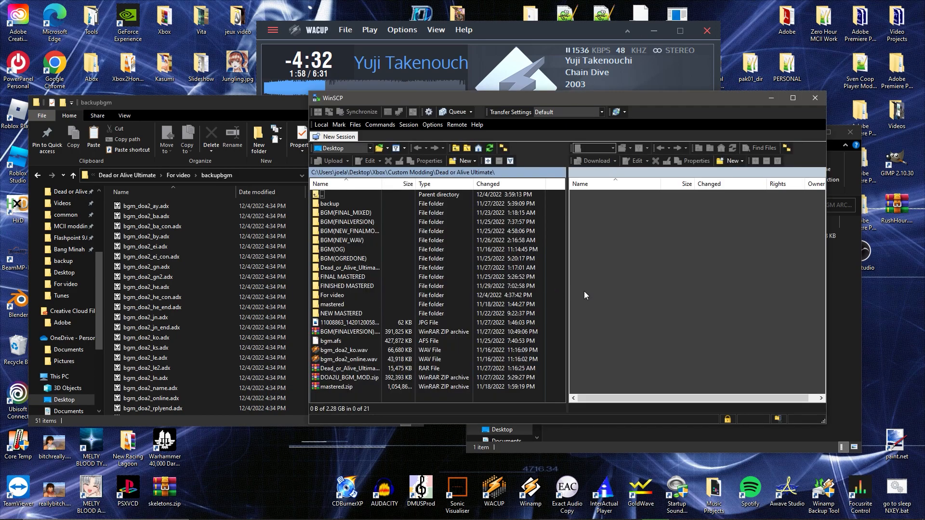
pyautogui.moveTo(583, 169); pyautogui.dragTo(561, 175)
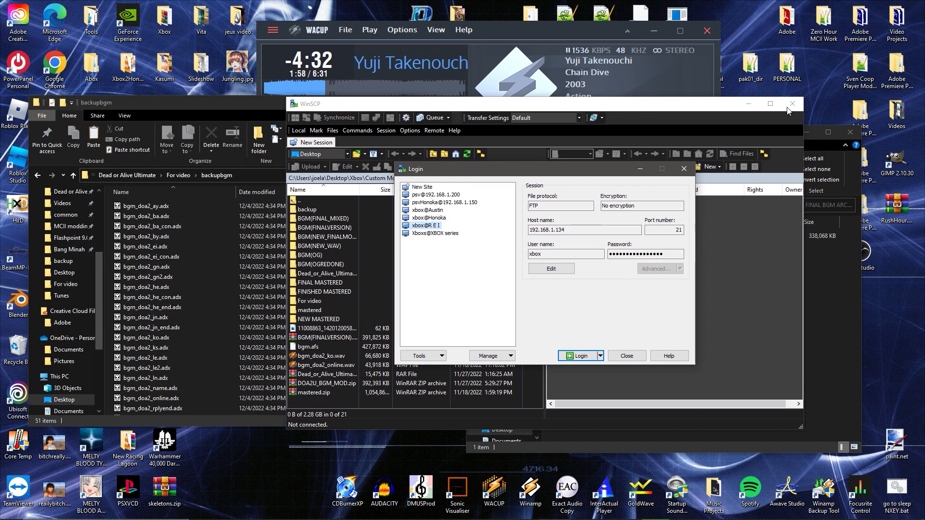
pyautogui.click(684, 170)
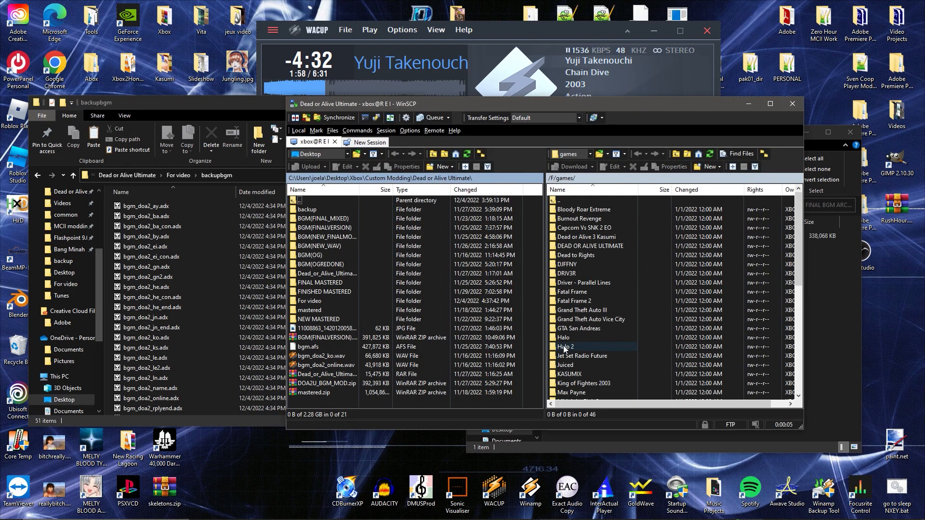
pyautogui.moveTo(376, 106); pyautogui.dragTo(394, 107)
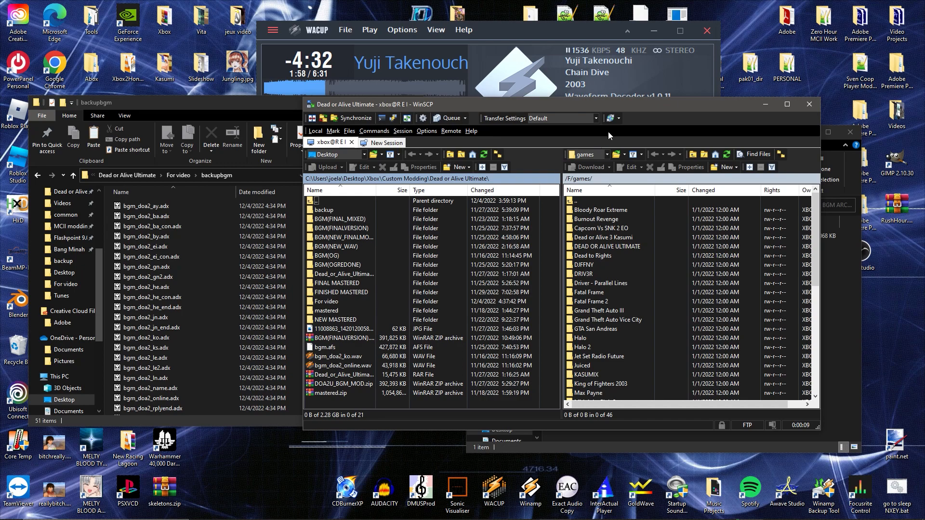
pyautogui.moveTo(542, 104); pyautogui.dragTo(454, 98)
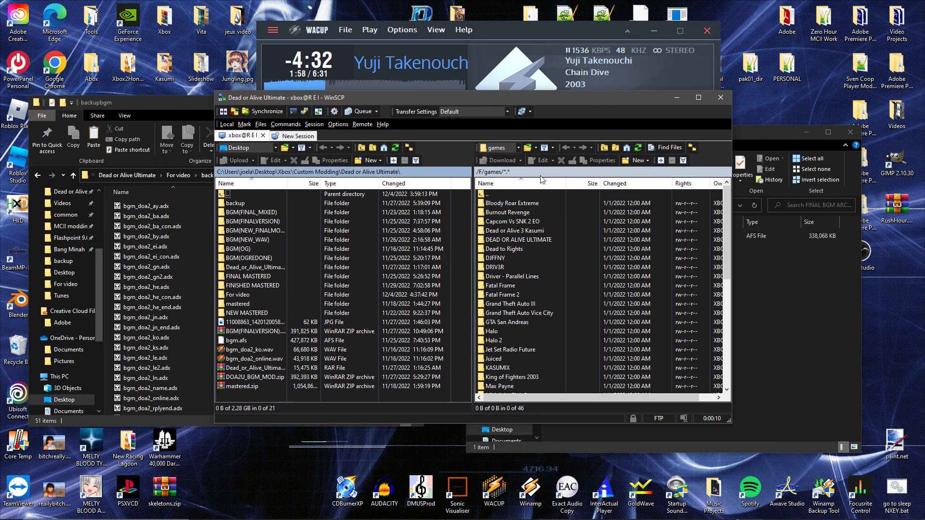
# Browse the console from its root to the DOA2 folder at /F/games/DEAD OR ALIVE ULTIMATE/DOA2.
pyautogui.doubleClick(501, 194)
pyautogui.doubleClick(494, 193)
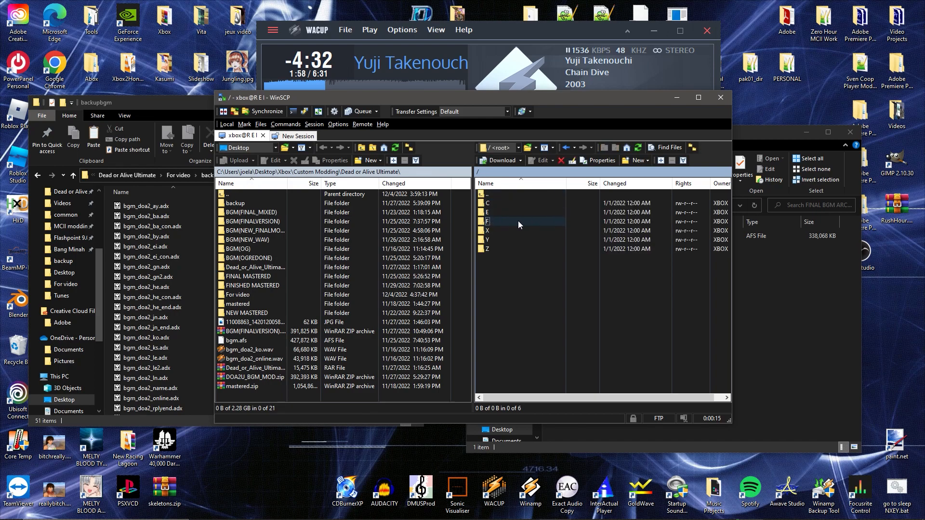
pyautogui.doubleClick(498, 223)
pyautogui.doubleClick(501, 208)
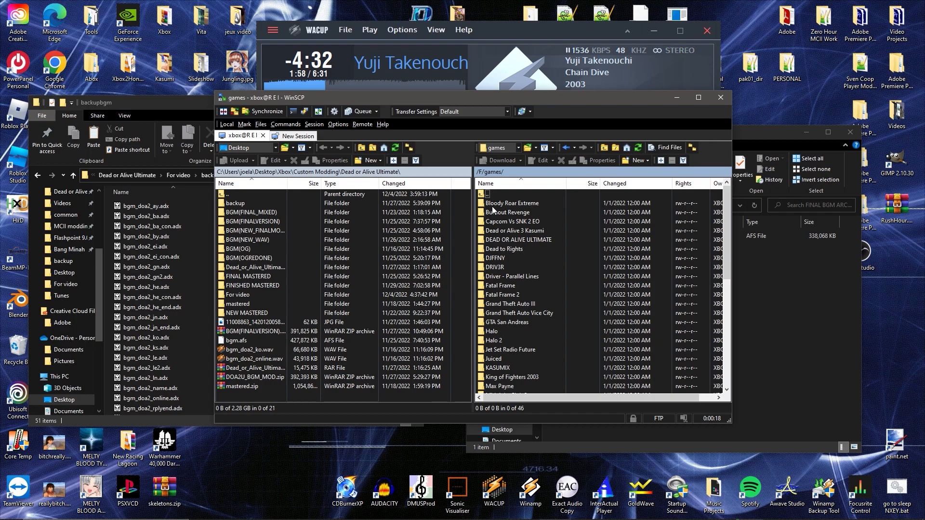
pyautogui.doubleClick(544, 241)
pyautogui.moveTo(501, 99); pyautogui.dragTo(640, 104)
pyautogui.doubleClick(551, 213)
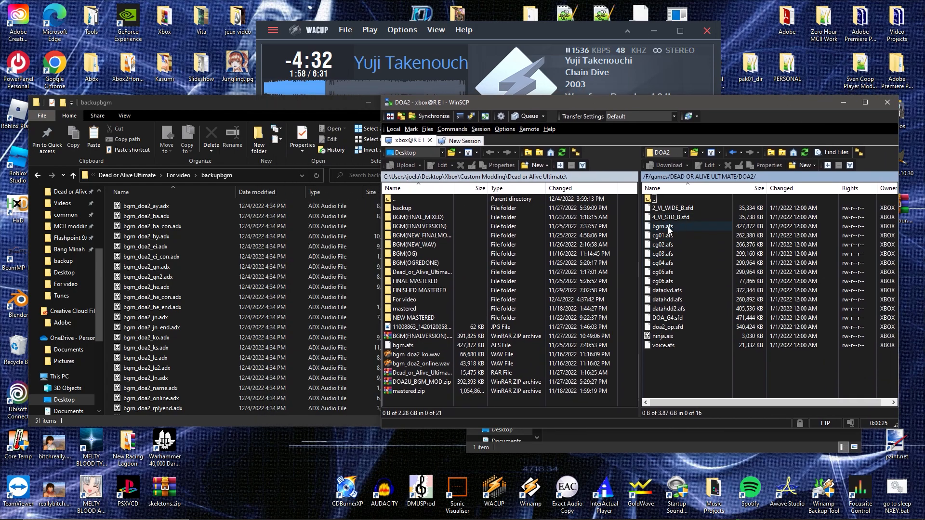
# Place WinSCP beside the FINAL BGM ARCHIVE folder and view the file actions for the local bgm.afs, including Upload.
pyautogui.moveTo(674, 109); pyautogui.dragTo(316, 112)
pyautogui.moveTo(583, 237)
pyautogui.mouseDown()
pyautogui.moveTo(595, 244)
pyautogui.moveTo(342, 231)
pyautogui.moveTo(583, 241)
pyautogui.mouseUp()
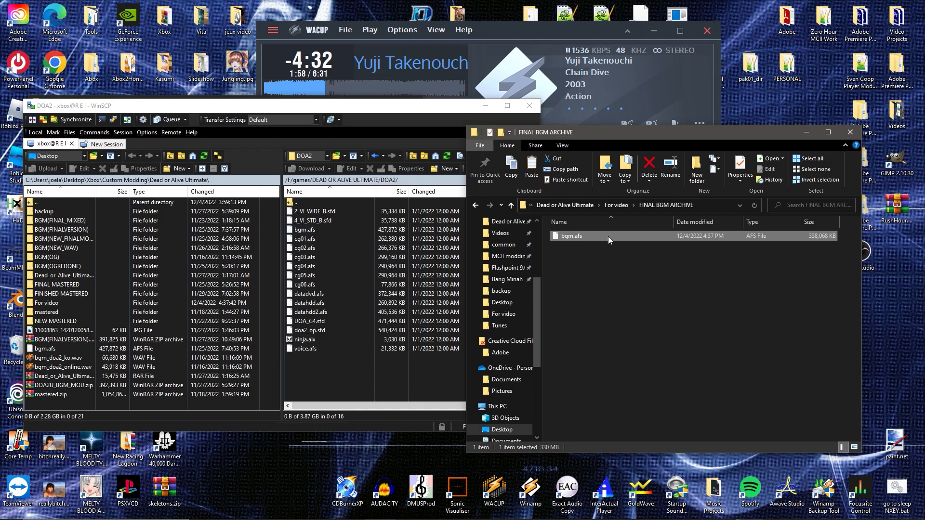
pyautogui.moveTo(353, 245); pyautogui.dragTo(578, 236)
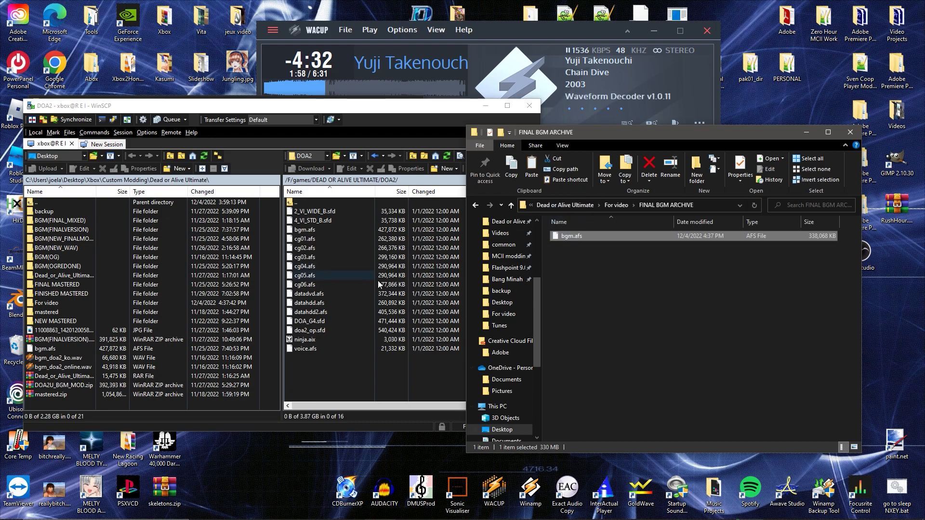
pyautogui.click(42, 350)
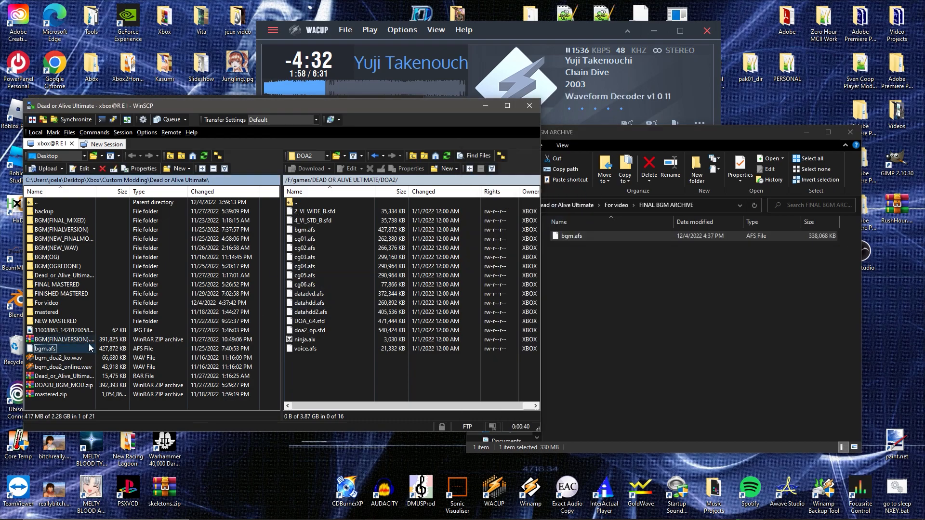
pyautogui.rightClick(59, 350)
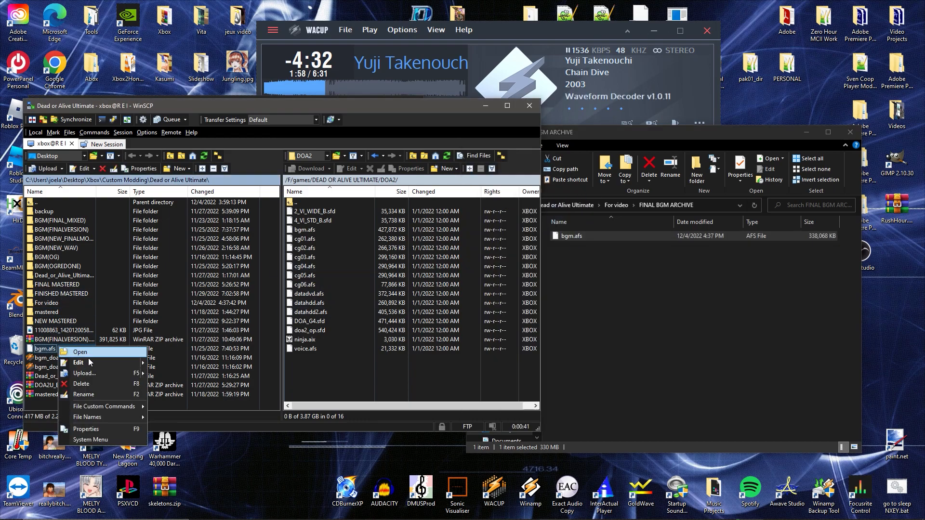
pyautogui.click(406, 373)
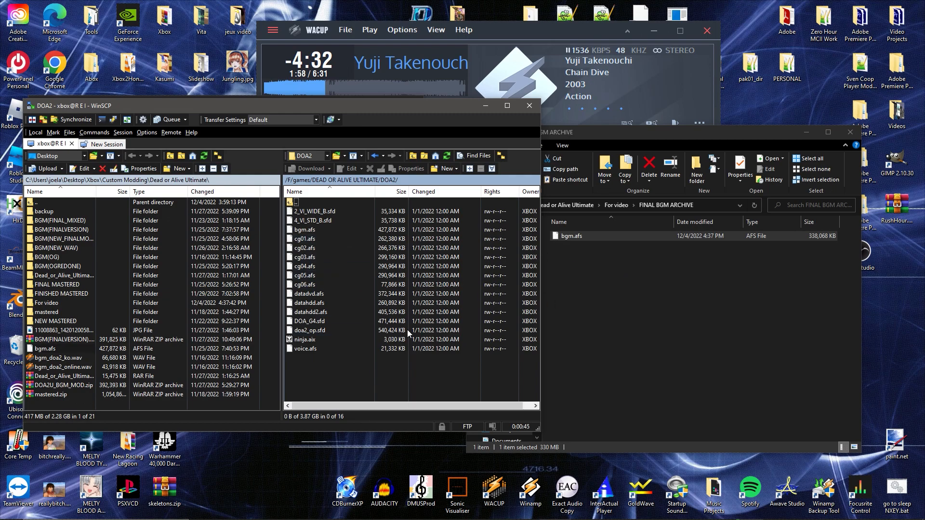
# Return the console listing to the games folder and minimise WinSCP.
pyautogui.doubleClick(308, 202)
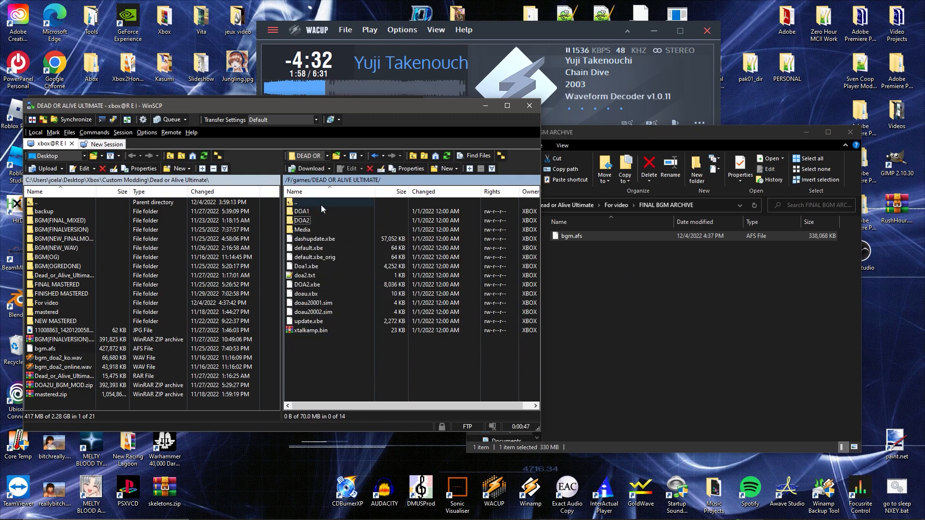
pyautogui.doubleClick(314, 205)
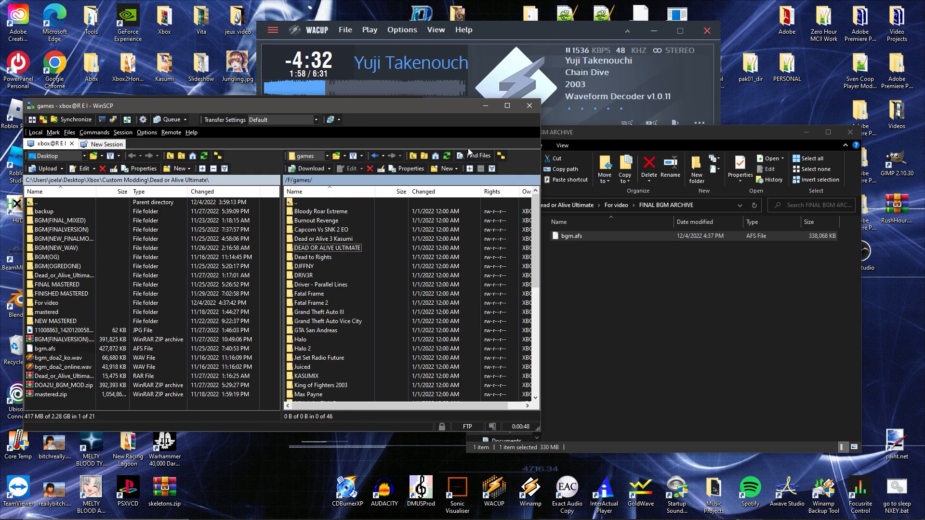
pyautogui.click(486, 108)
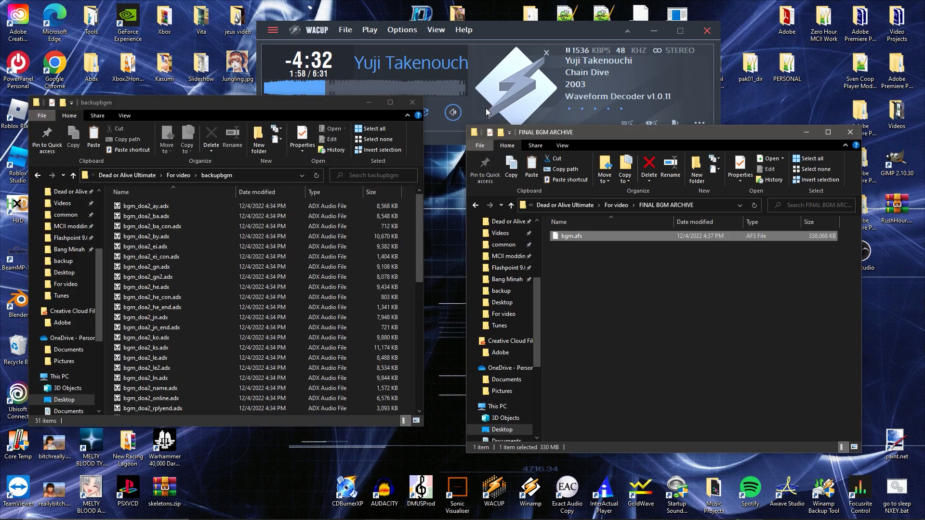
# Go back up from FINAL BGM ARCHIVE to the For video folder and minimise its window.
pyautogui.click(616, 207)
pyautogui.click(350, 298)
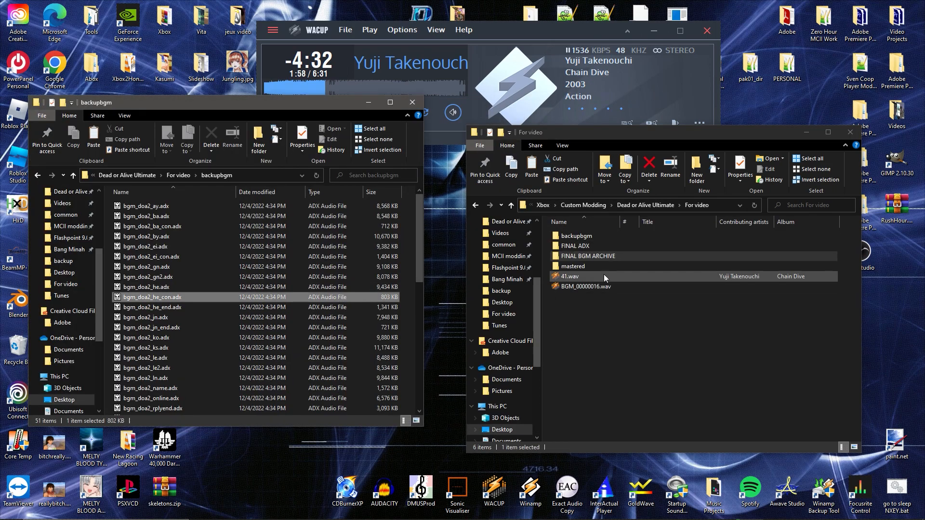
pyautogui.click(808, 135)
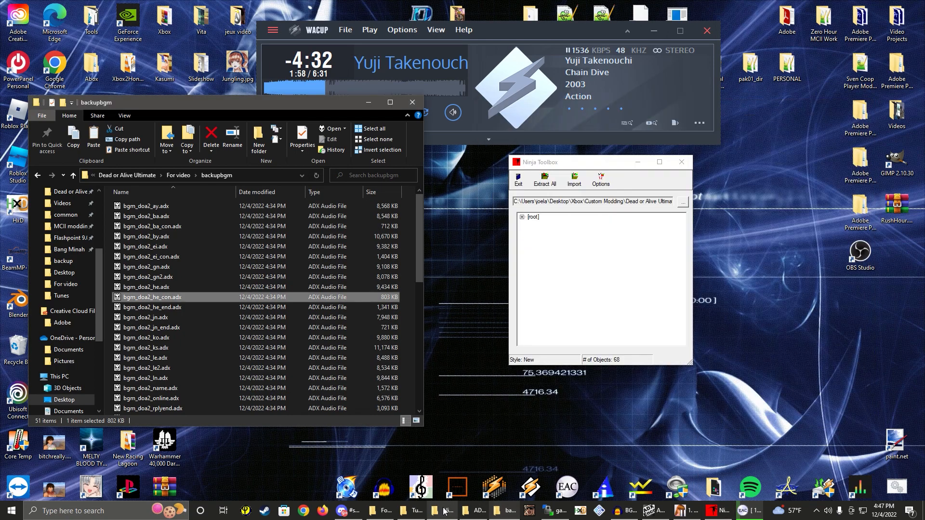
# Bring up the Tunes music folder and browse its list of tracks.
pyautogui.click(383, 512)
pyautogui.click(415, 514)
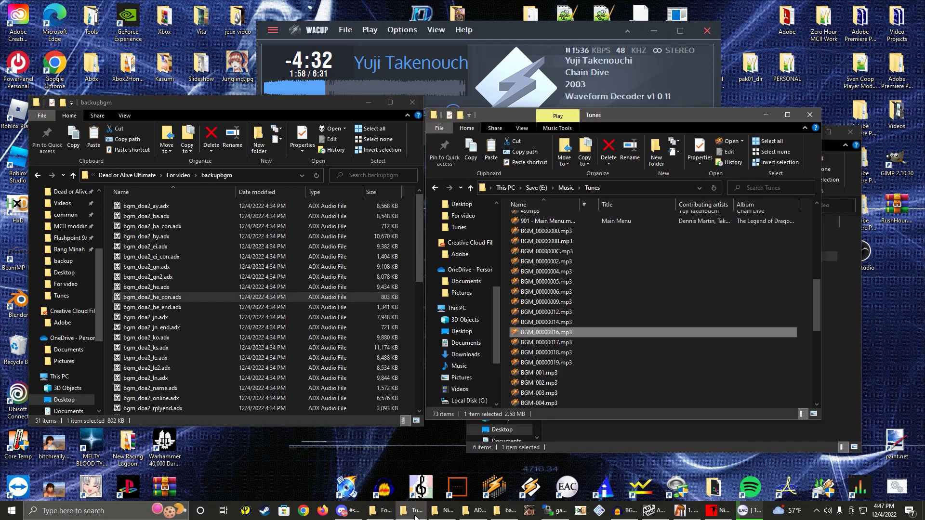
pyautogui.scroll(1, 577, 302)
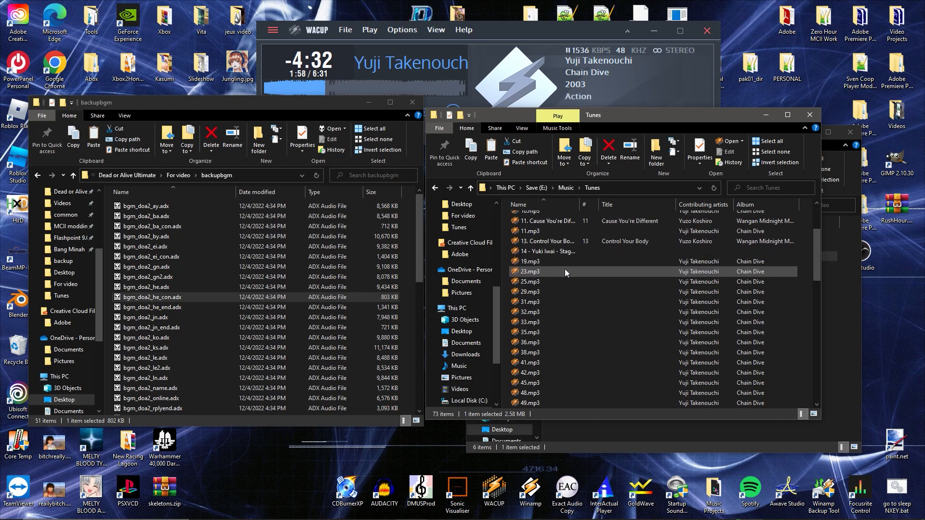
pyautogui.rightClick(534, 320)
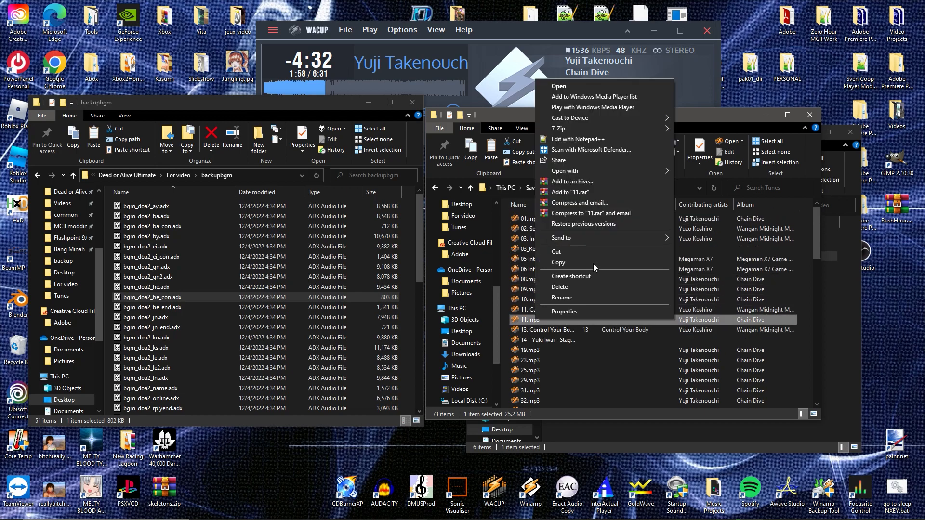
pyautogui.moveTo(579, 172)
pyautogui.click(714, 184)
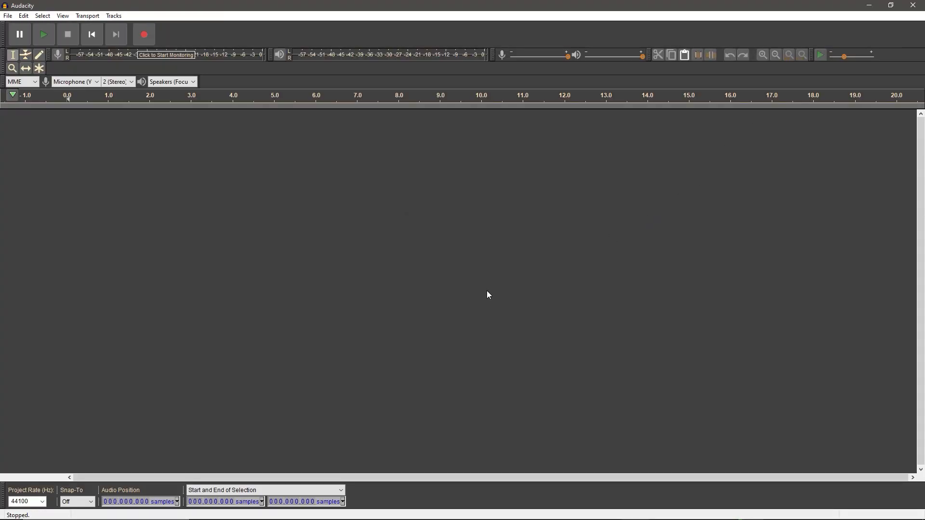
pyautogui.click(913, 5)
pyautogui.click(497, 267)
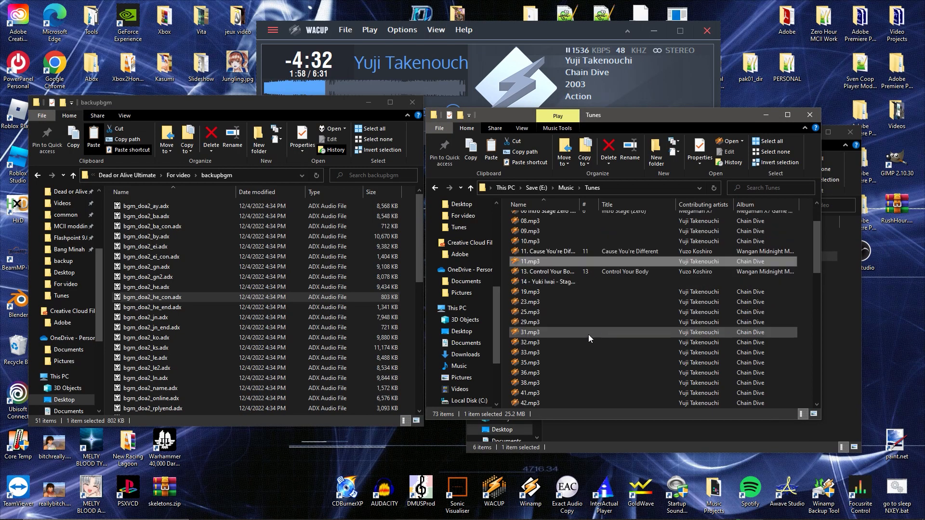
# Open setgo.wav from the Tunes folder in Audacity.
pyautogui.scroll(-2, 588, 337)
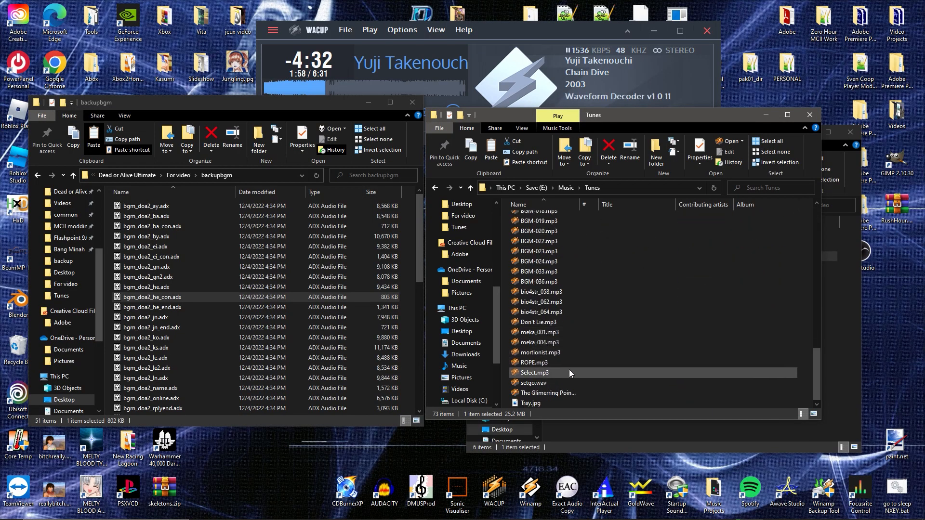
pyautogui.rightClick(543, 383)
pyautogui.moveTo(641, 238)
pyautogui.click(690, 242)
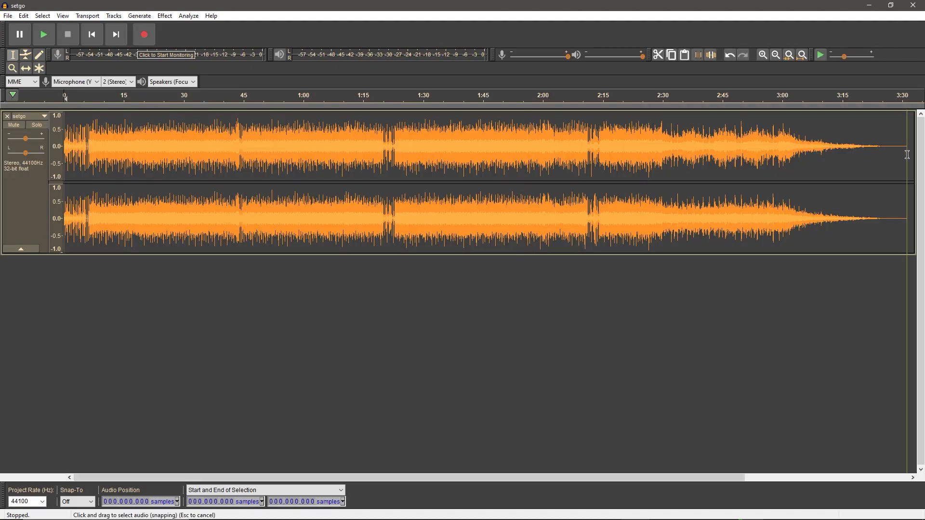
# Bring up the backupbgm folder over Audacity and listen to bgm_doa2_ba_con.adx in foobar2000, pausing and resuming it.
pyautogui.click(436, 512)
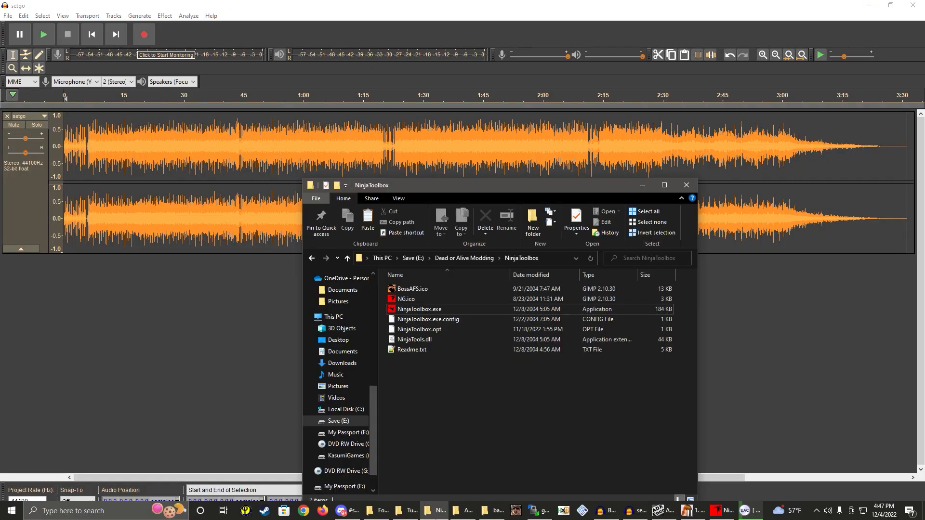
pyautogui.click(434, 512)
pyautogui.click(463, 512)
pyautogui.click(464, 512)
pyautogui.click(490, 512)
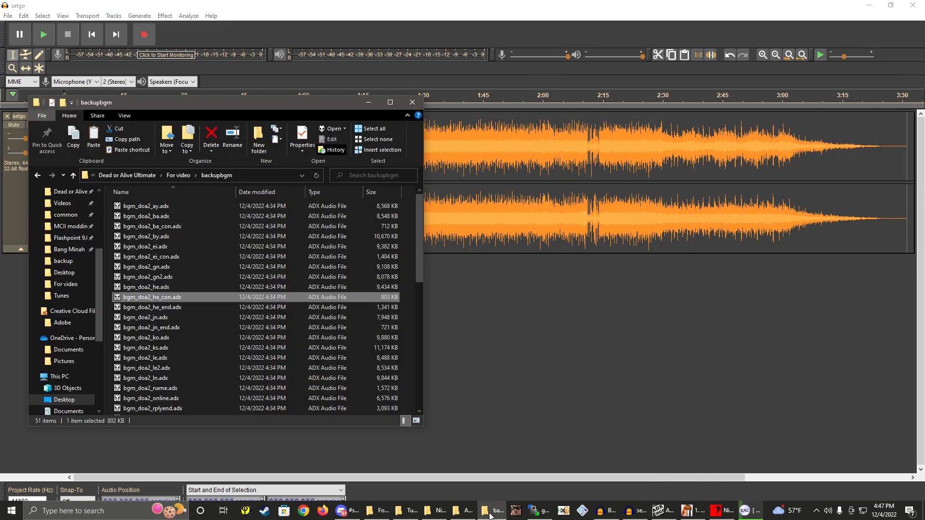
pyautogui.doubleClick(167, 227)
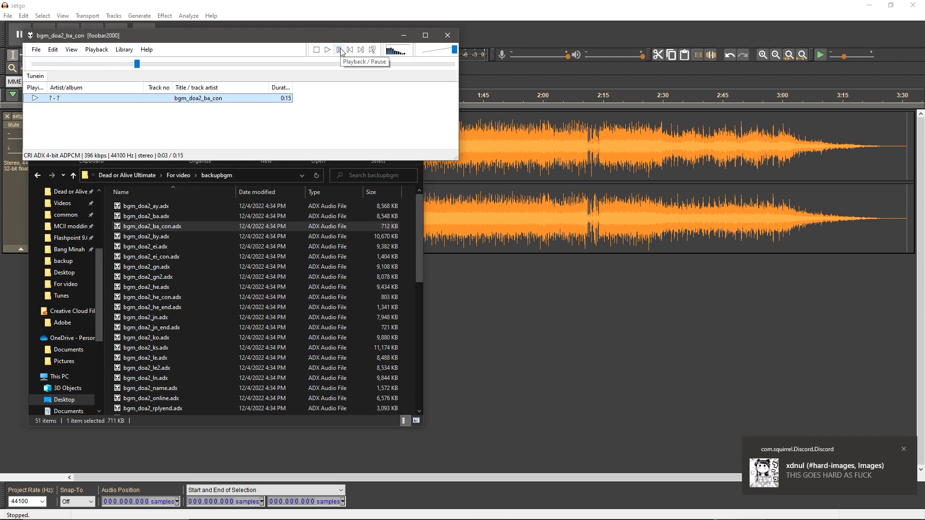
pyautogui.click(340, 50)
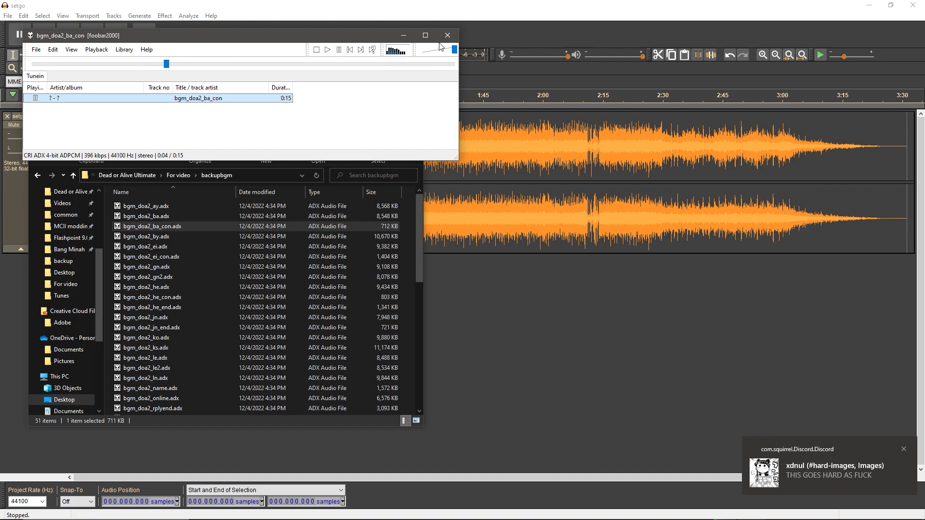
pyautogui.moveTo(357, 38); pyautogui.dragTo(375, 42)
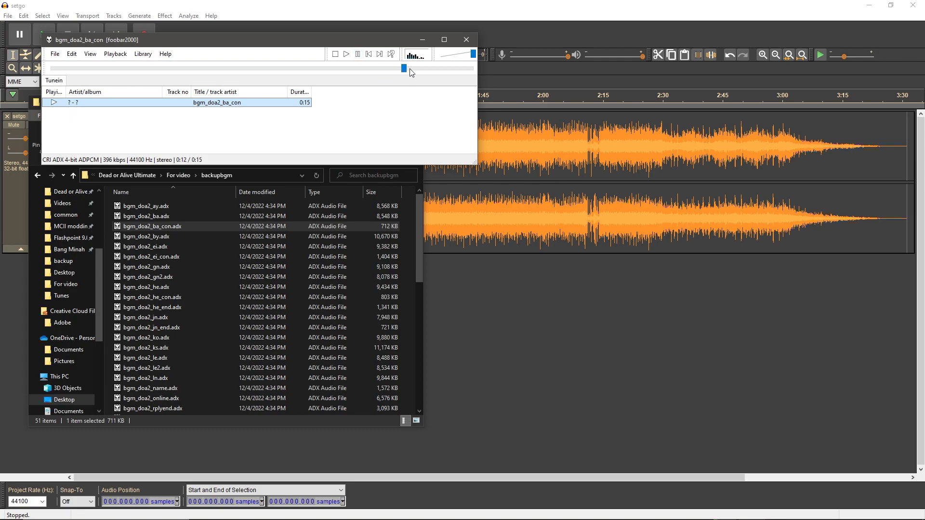
# Minimise foobar2000 and return to Audacity to delete everything in setgo from sample 679,584, about 15.4 seconds, to the end.
pyautogui.click(423, 40)
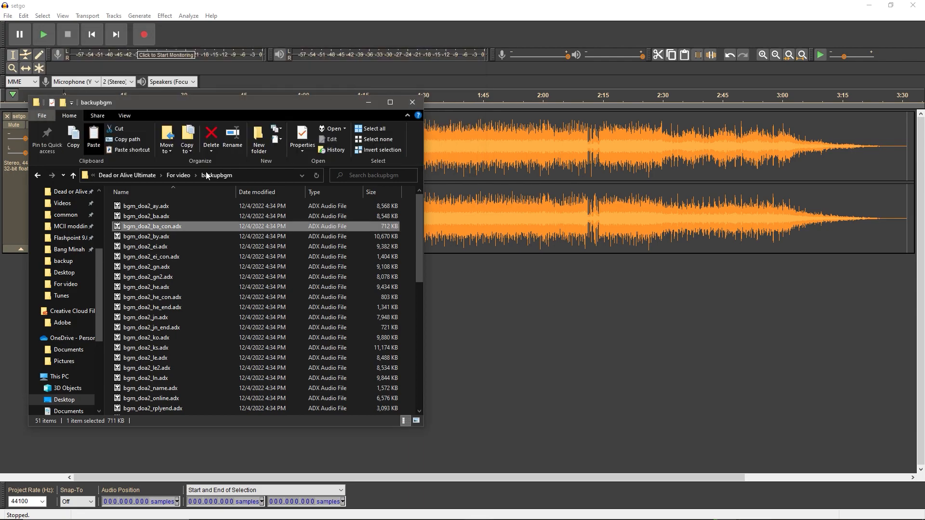
pyautogui.click(576, 149)
pyautogui.moveTo(906, 163); pyautogui.dragTo(125, 164)
pyautogui.click(762, 55)
pyautogui.click(762, 55)
pyautogui.click(762, 55)
pyautogui.click(762, 55)
pyautogui.moveTo(527, 478); pyautogui.dragTo(146, 478)
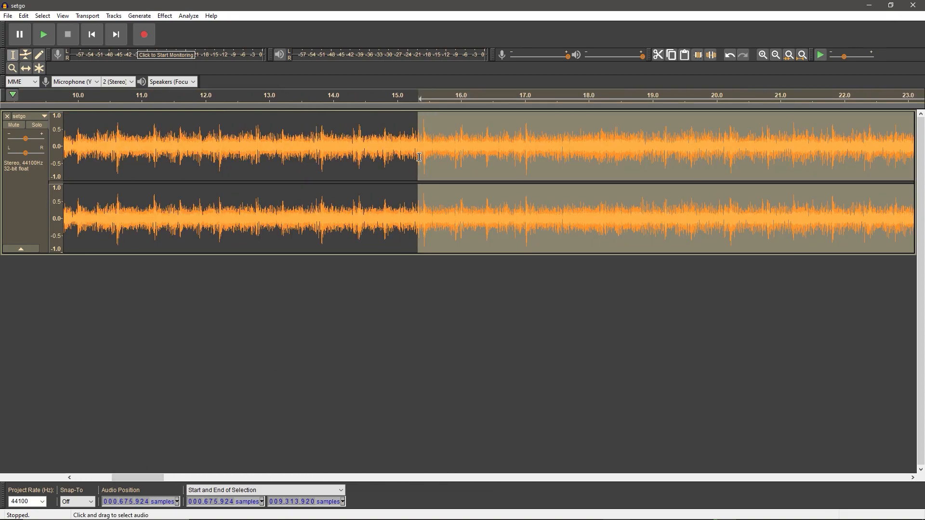
pyautogui.moveTo(419, 153); pyautogui.dragTo(431, 152)
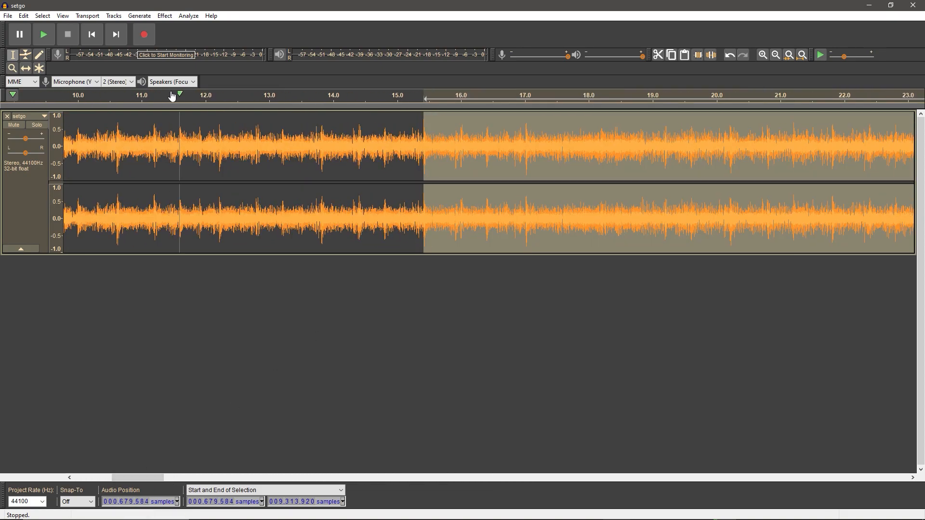
pyautogui.click(23, 16)
pyautogui.click(37, 60)
# Apply a Fade Out to the end of setgo from about 11 seconds to the end of the clip.
pyautogui.moveTo(423, 150); pyautogui.dragTo(141, 143)
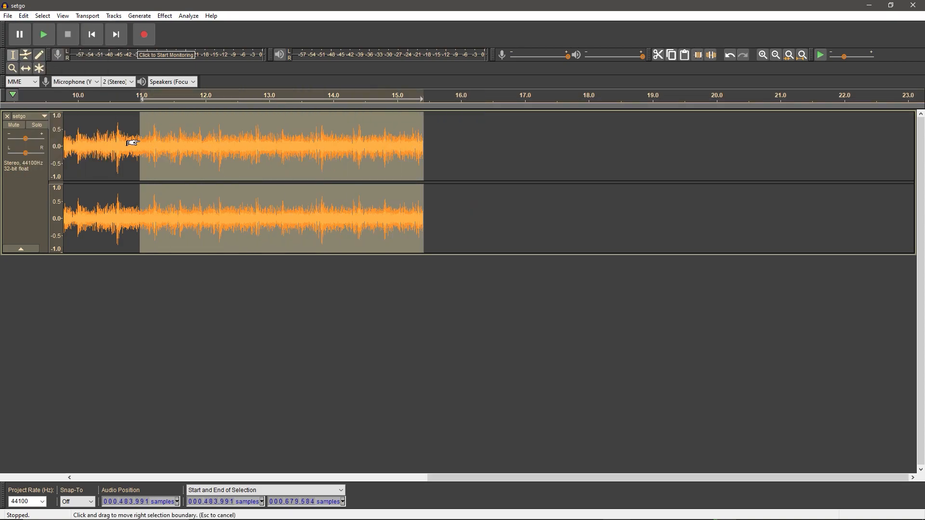
pyautogui.click(165, 16)
pyautogui.click(206, 182)
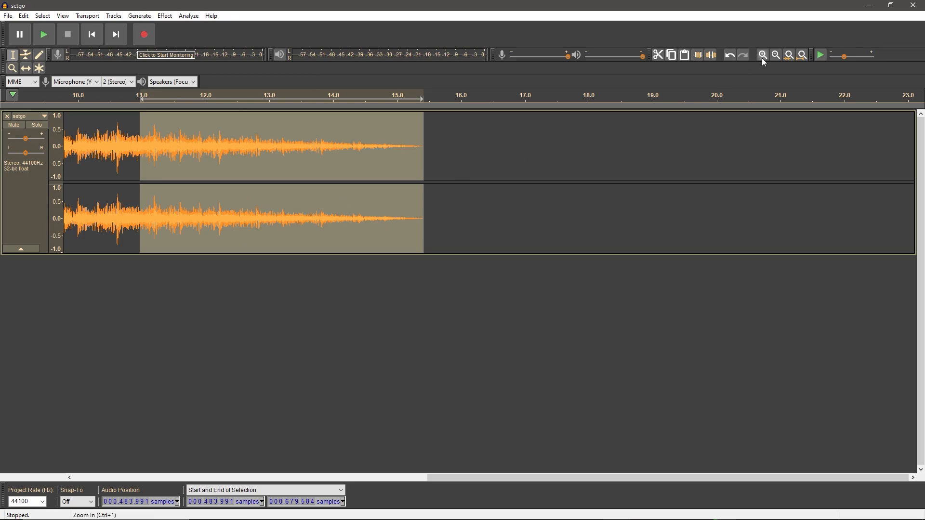
# Play the shortened track from about 9.5 seconds to listen to its faded ending.
pyautogui.click(776, 55)
pyautogui.click(776, 55)
pyautogui.click(776, 55)
pyautogui.click(111, 145)
pyautogui.click(140, 145)
pyautogui.click(49, 37)
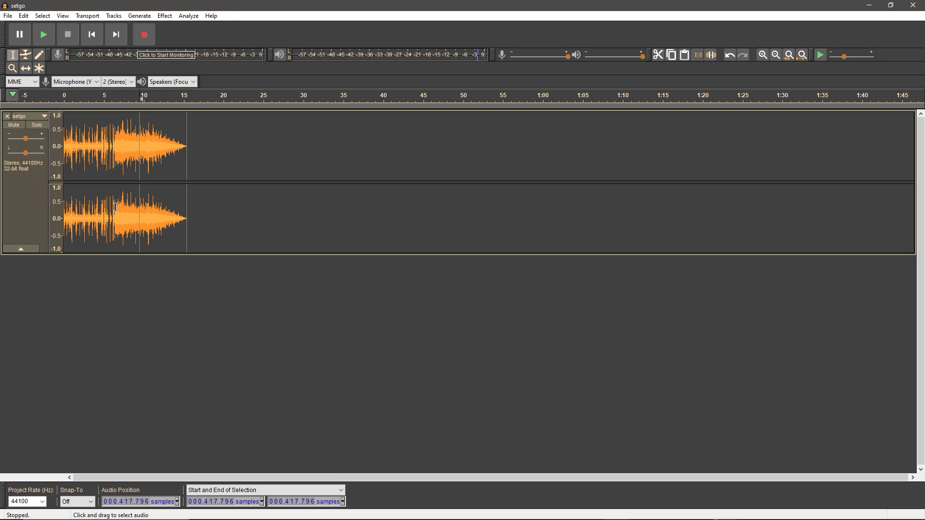
# Export the trimmed track as setgo.wav into the For video folder, accepting the metadata.
pyautogui.click(8, 16)
pyautogui.moveTo(37, 96)
pyautogui.click(147, 105)
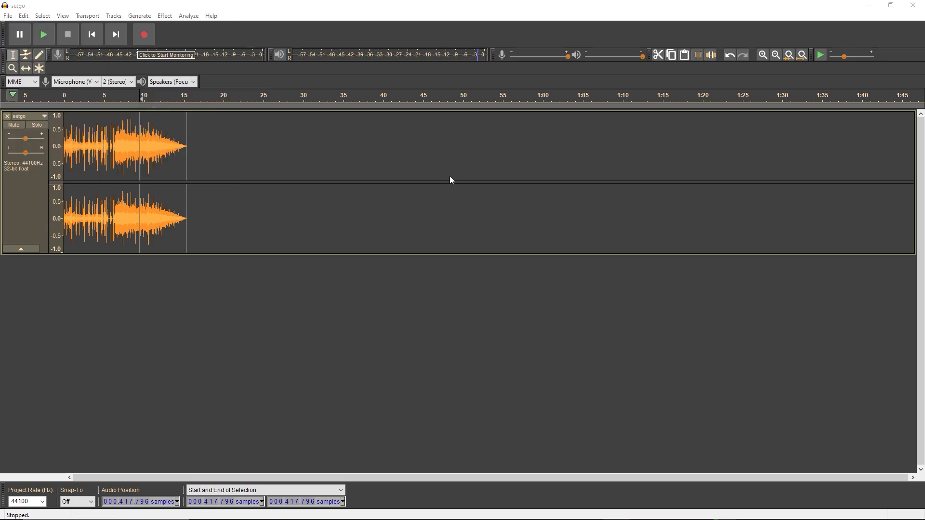
pyautogui.click(754, 230)
pyautogui.click(628, 351)
# Minimise Audacity and add setgo.wav from the For video folder to the encoding targets in ADX Encoder.
pyautogui.click(870, 5)
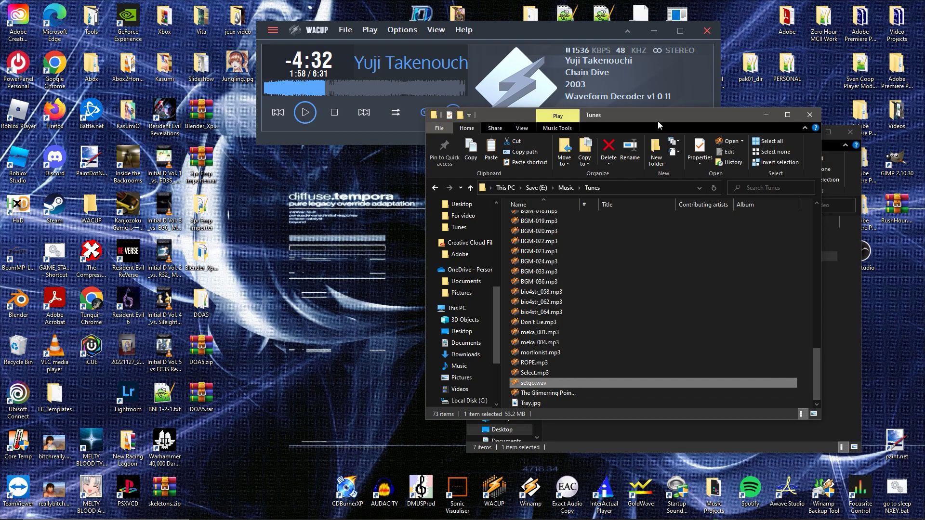
pyautogui.moveTo(656, 121); pyautogui.dragTo(348, 147)
pyautogui.click(641, 512)
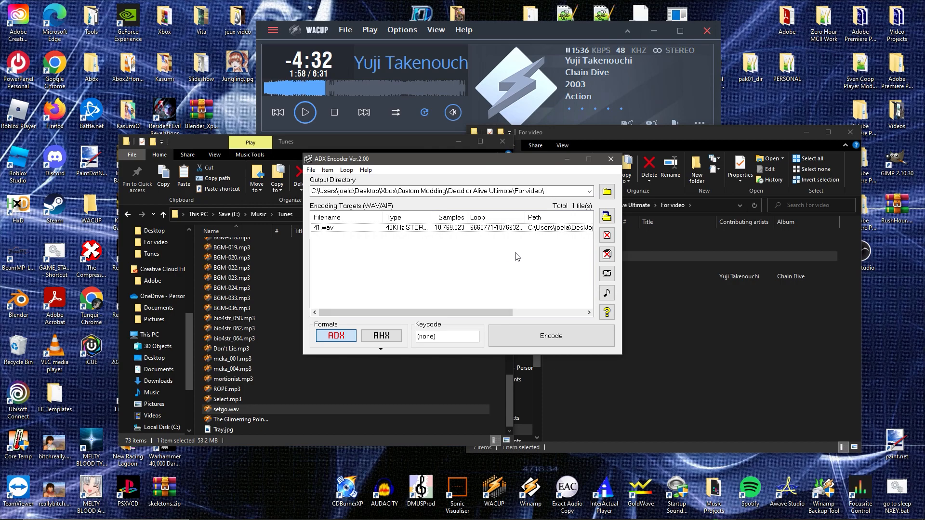
pyautogui.click(584, 386)
pyautogui.moveTo(597, 297); pyautogui.dragTo(426, 277)
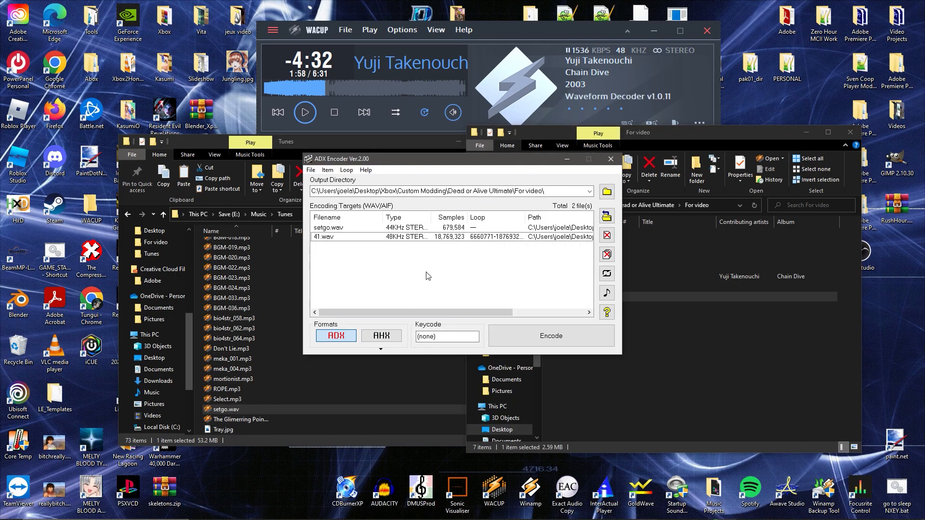
# Remove 41.wav from the encoding targets and encode setgo.wav to ADX in the For video folder.
pyautogui.click(477, 228)
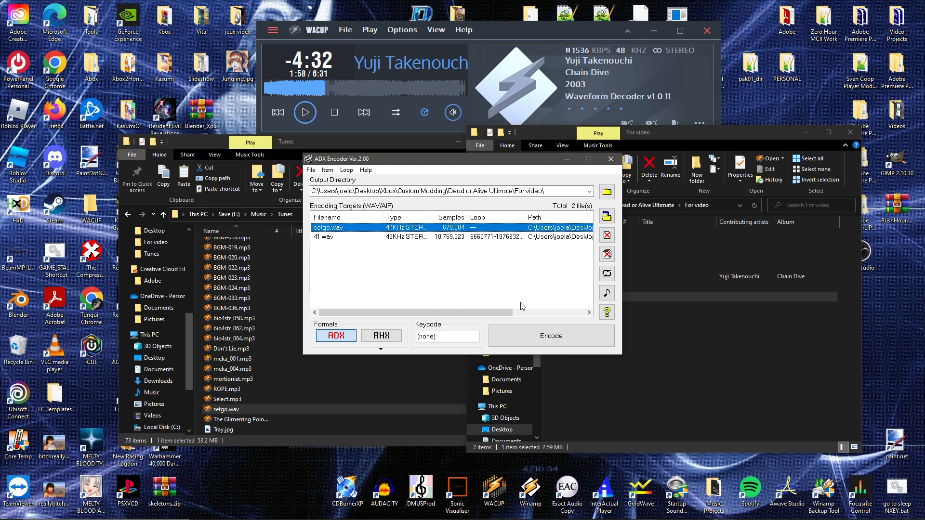
pyautogui.rightClick(430, 241)
pyautogui.click(467, 283)
pyautogui.click(568, 332)
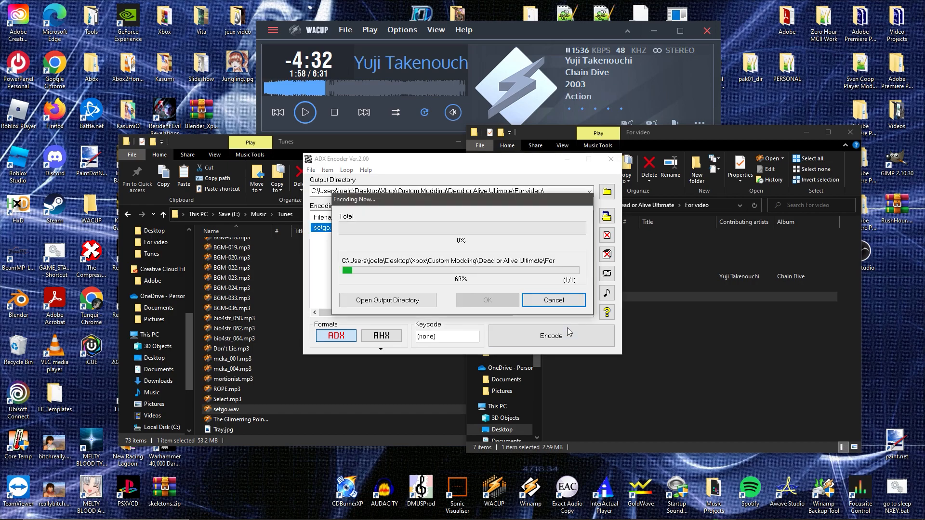
pyautogui.click(495, 305)
pyautogui.click(690, 357)
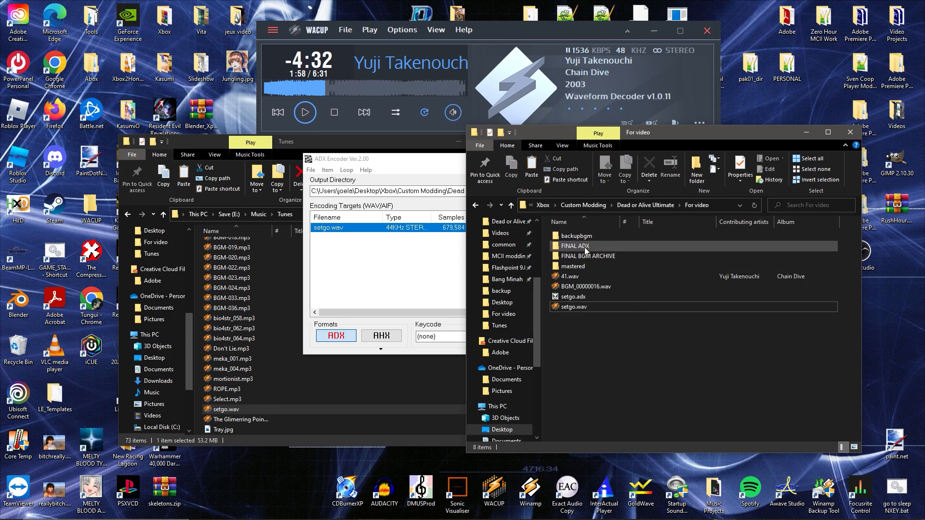
# Play setgo.adx in foobar2000, examine its technical details in Properties, pause playback and close the player.
pyautogui.doubleClick(581, 297)
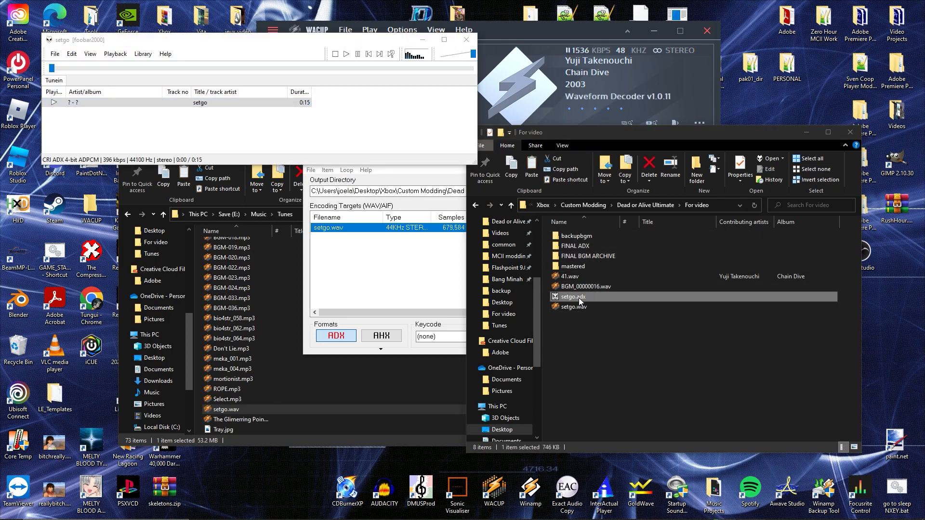
pyautogui.rightClick(183, 102)
pyautogui.click(217, 286)
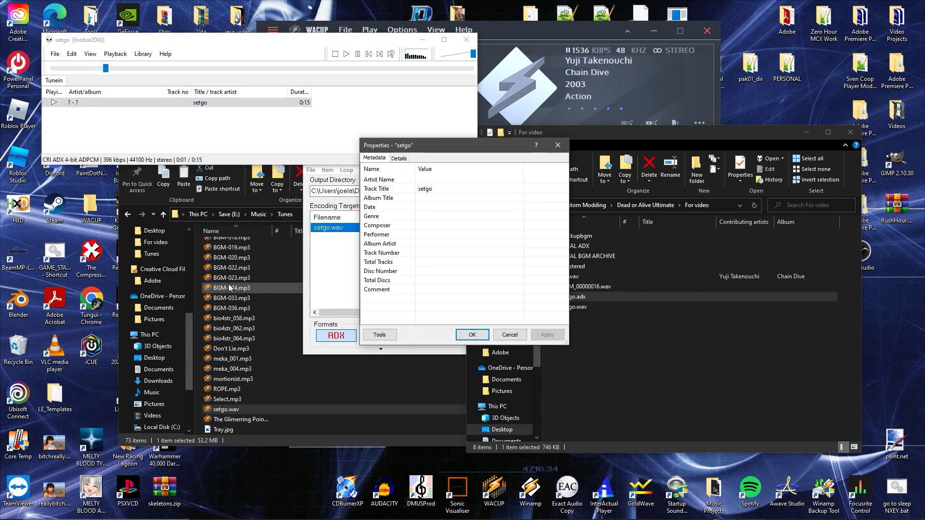
pyautogui.click(399, 158)
pyautogui.scroll(-5, 472, 289)
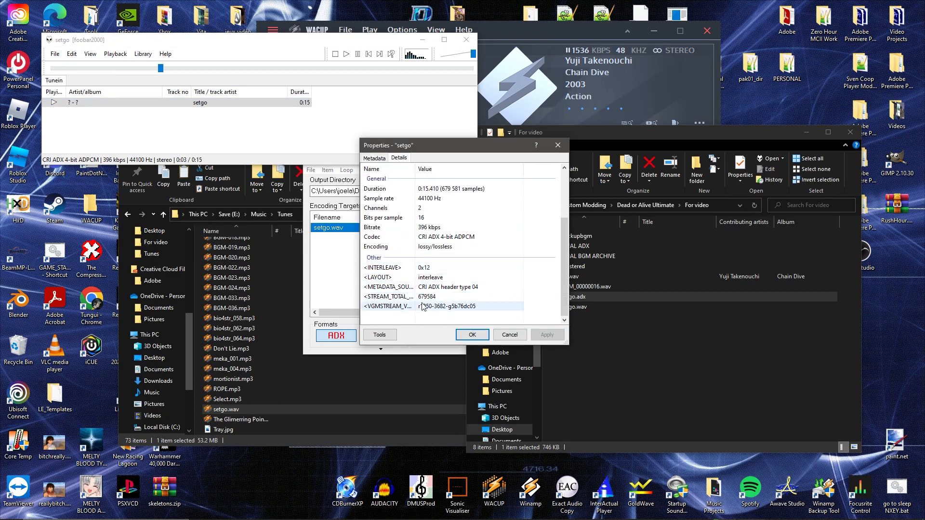
pyautogui.click(472, 330)
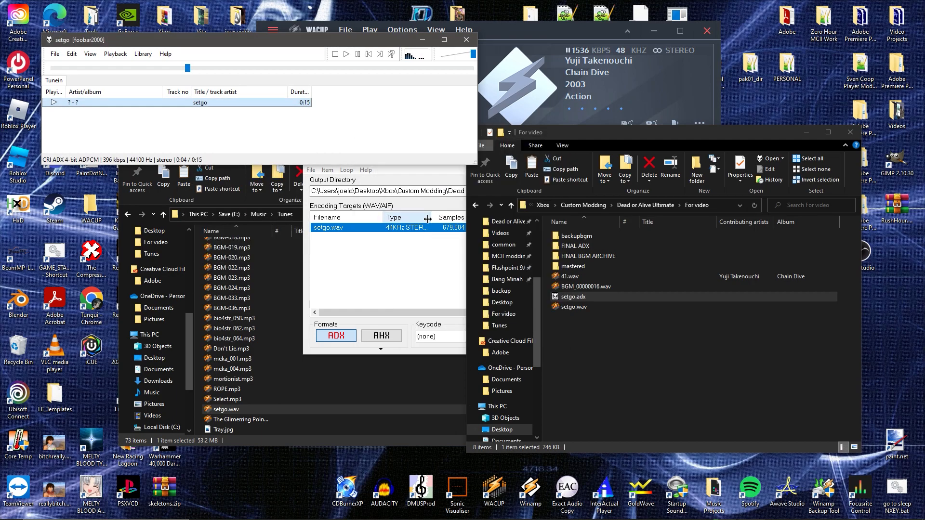
pyautogui.click(357, 54)
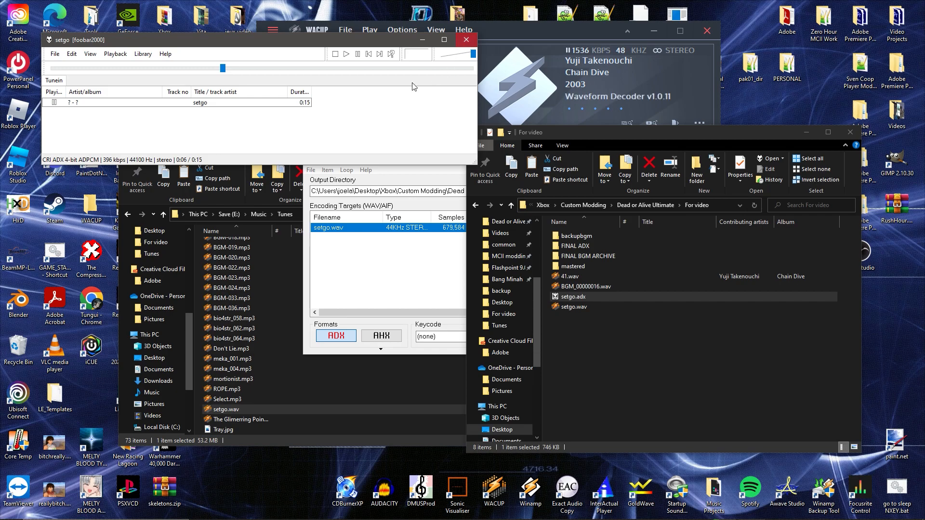
pyautogui.click(466, 40)
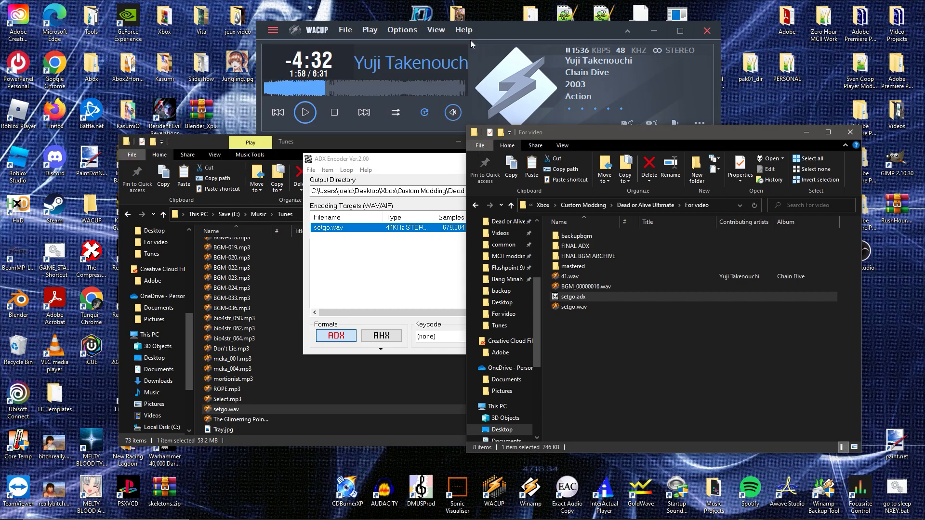
# Bring ADX Encoder back to the front and close it.
pyautogui.click(605, 336)
pyautogui.click(409, 284)
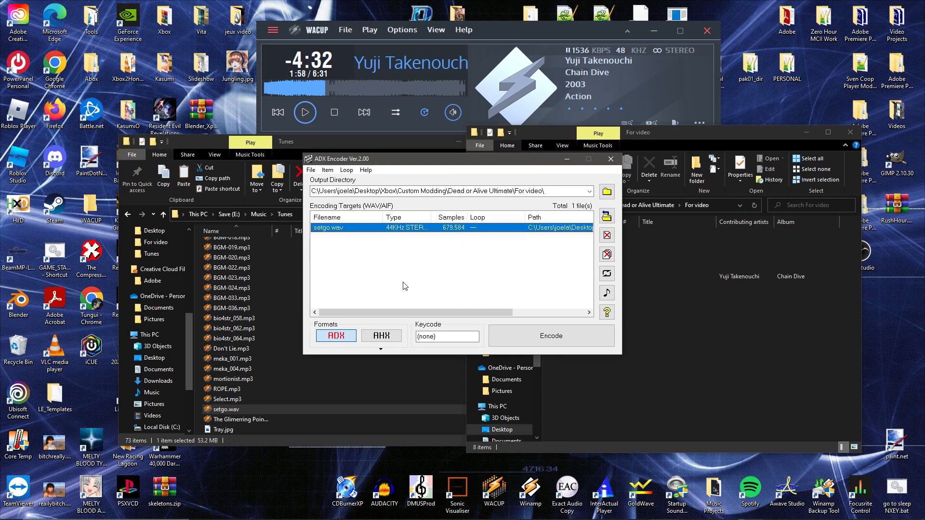
pyautogui.click(611, 159)
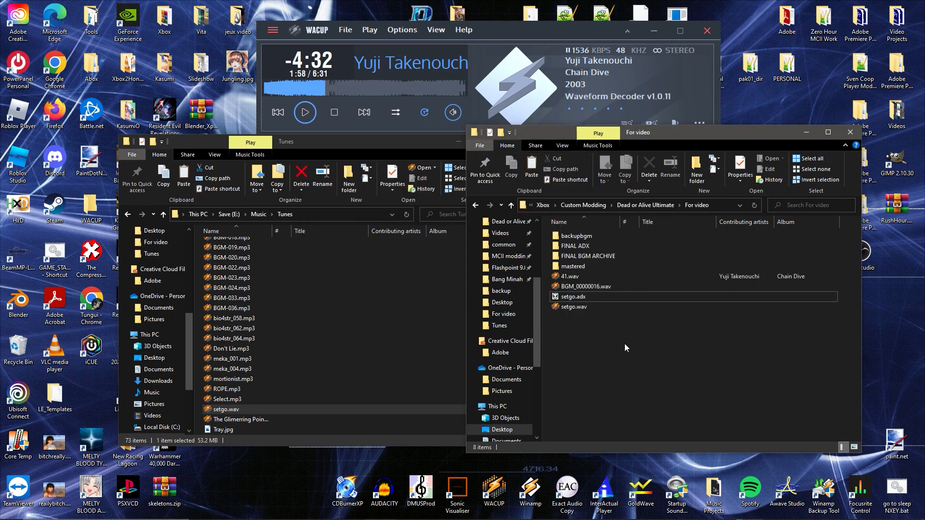
pyautogui.moveTo(750, 515)
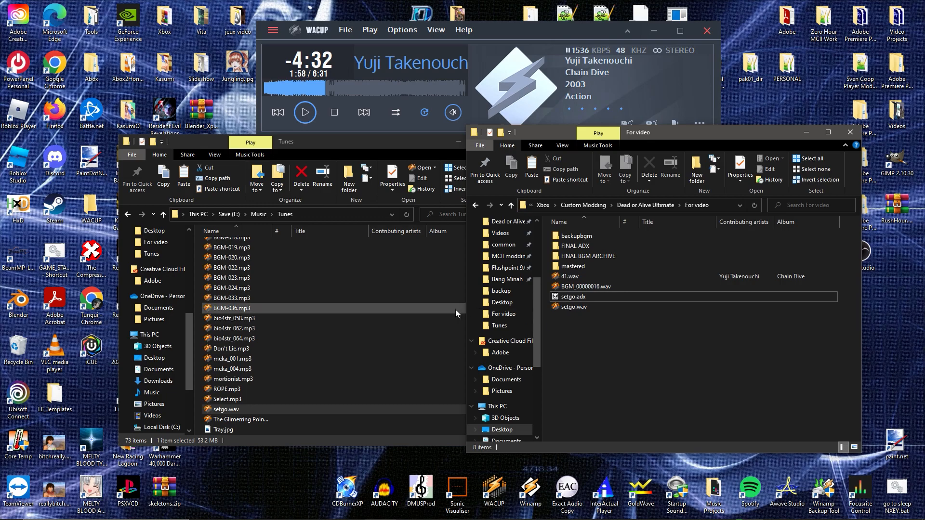
pyautogui.scroll(15, 314, 363)
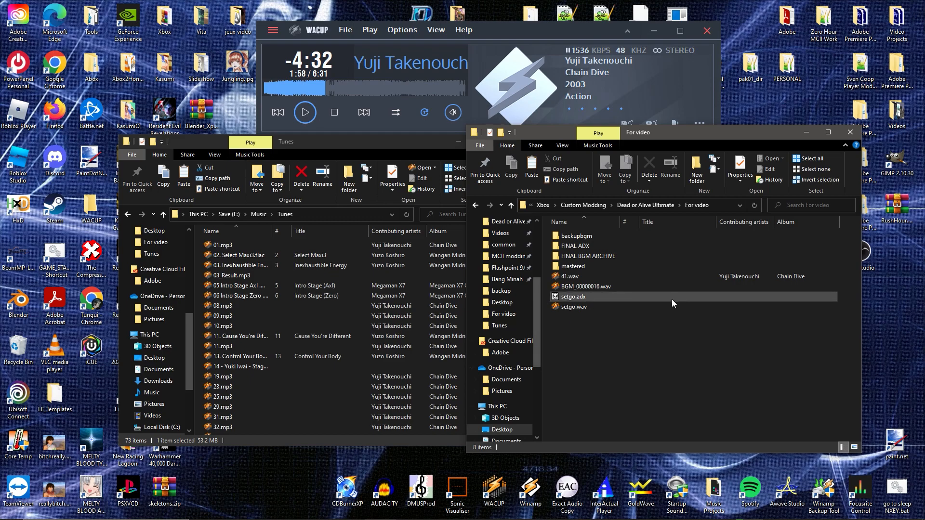
pyautogui.scroll(-5, 375, 321)
pyautogui.scroll(-3, 374, 321)
pyautogui.scroll(8, 413, 363)
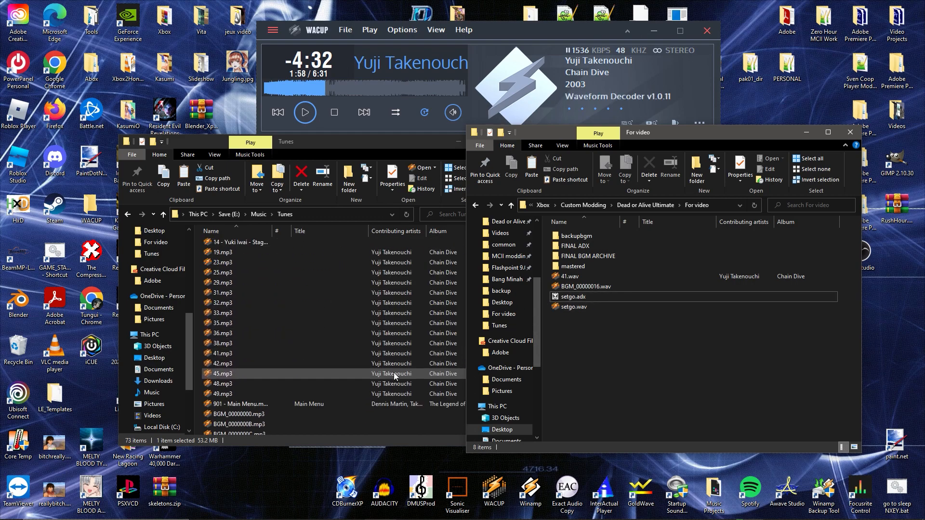